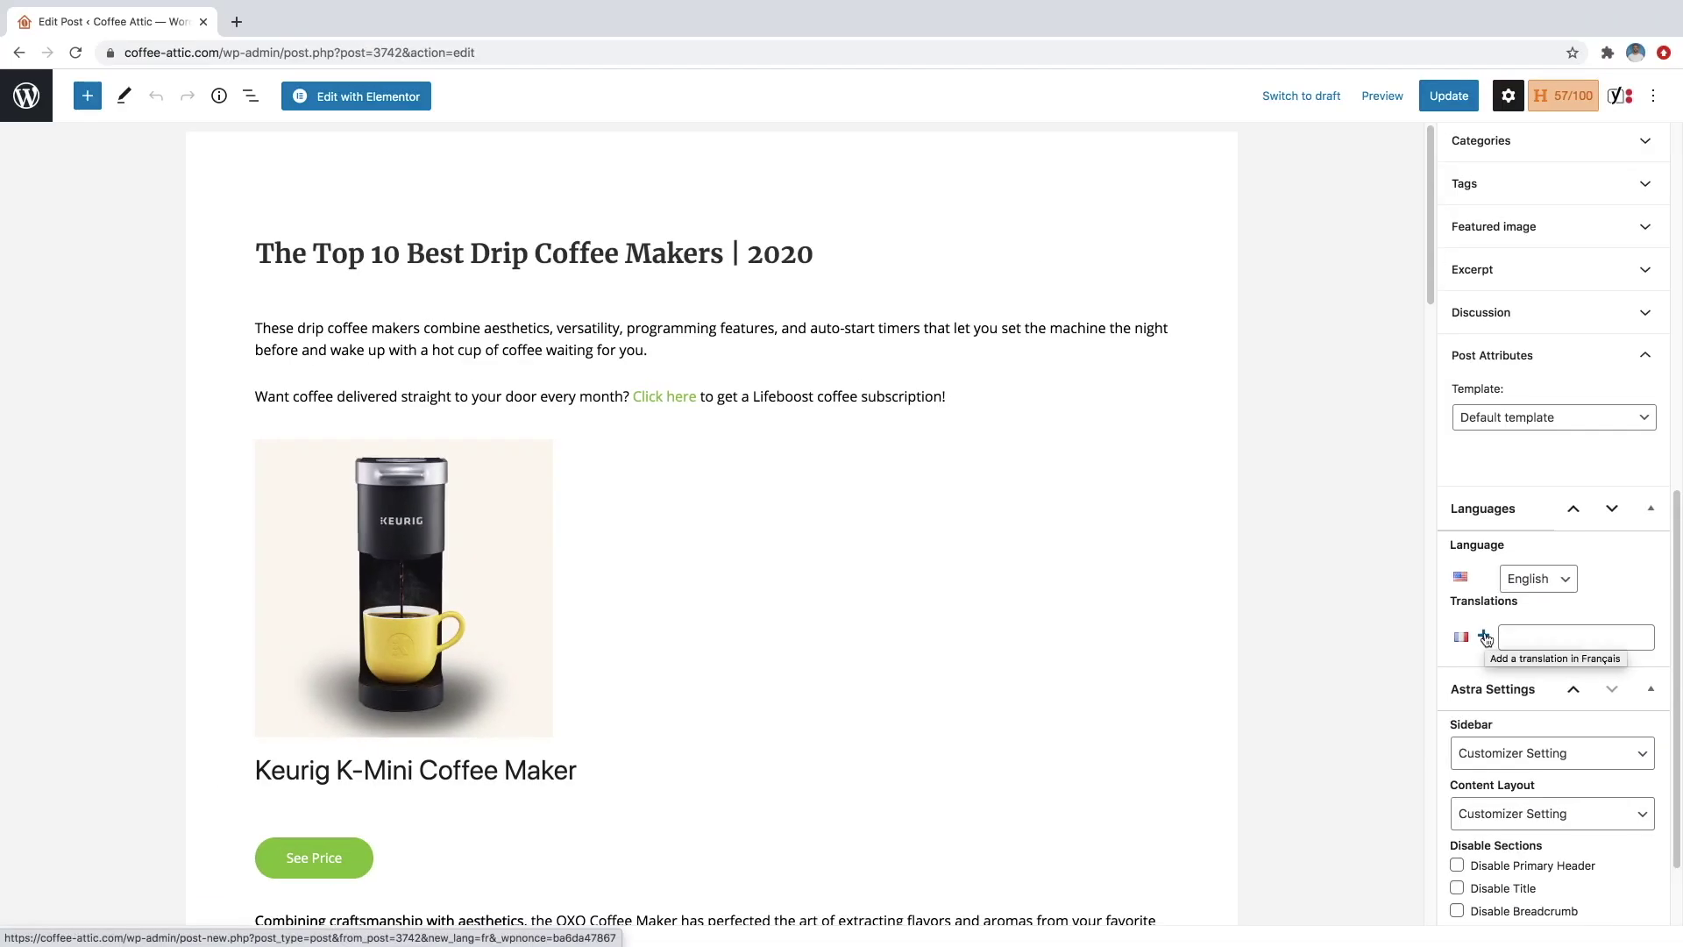
- Start a French translation of the coffee maker post and view it in French on the live site
left_click(1485, 636)
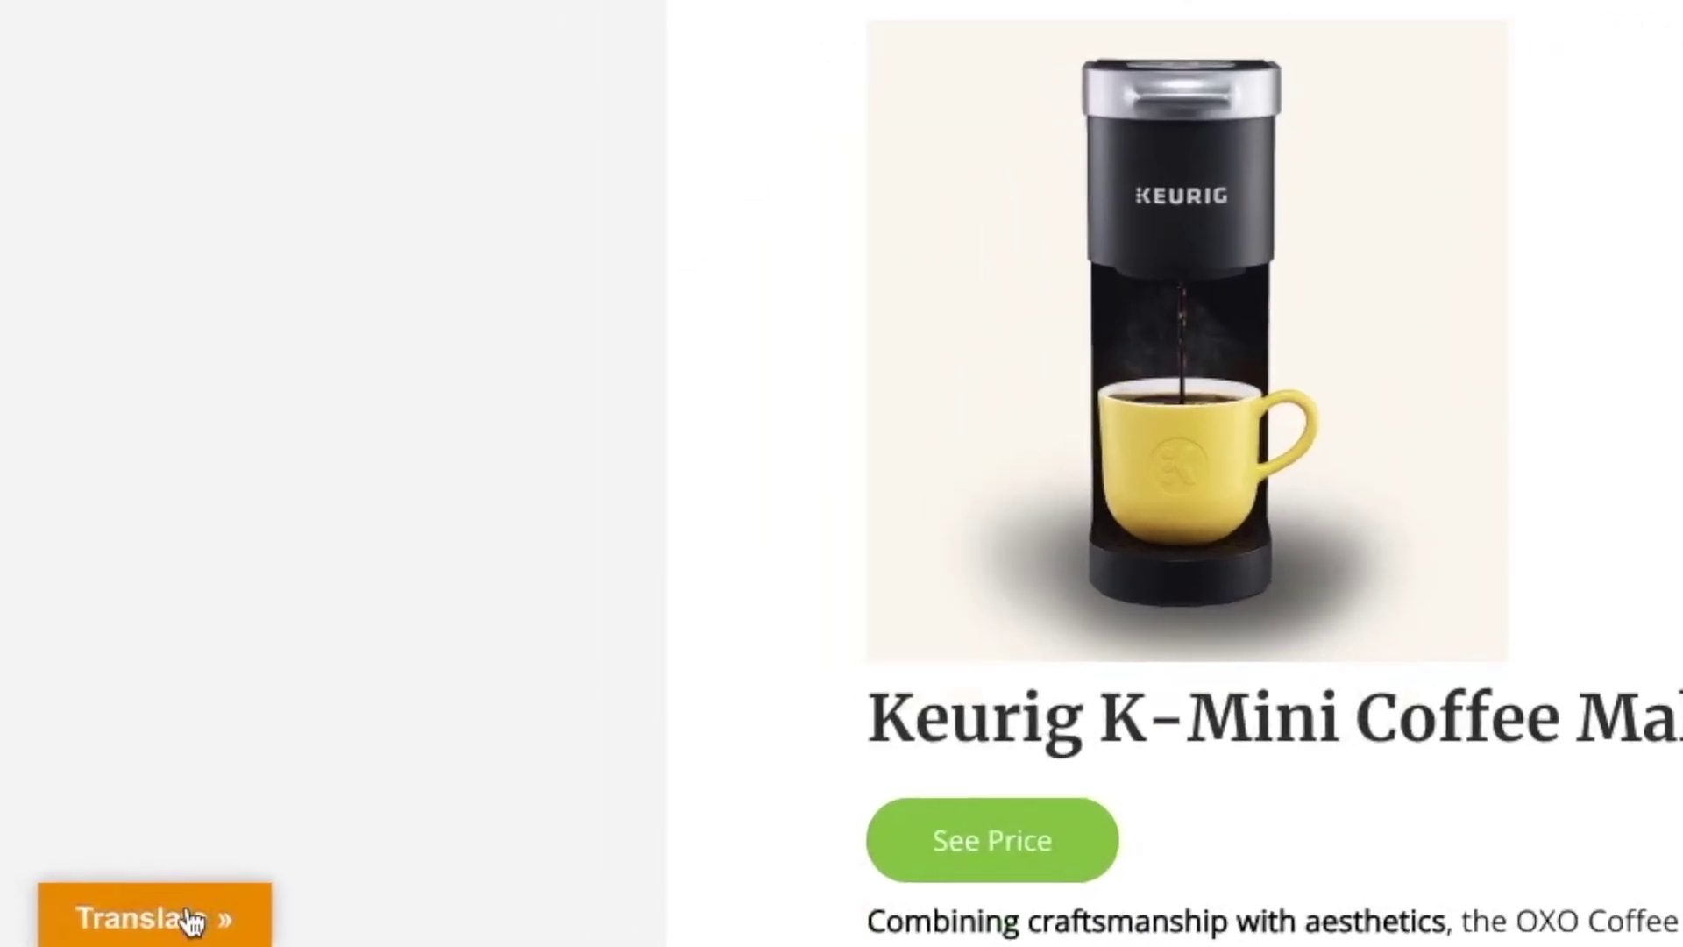
left_click(191, 921)
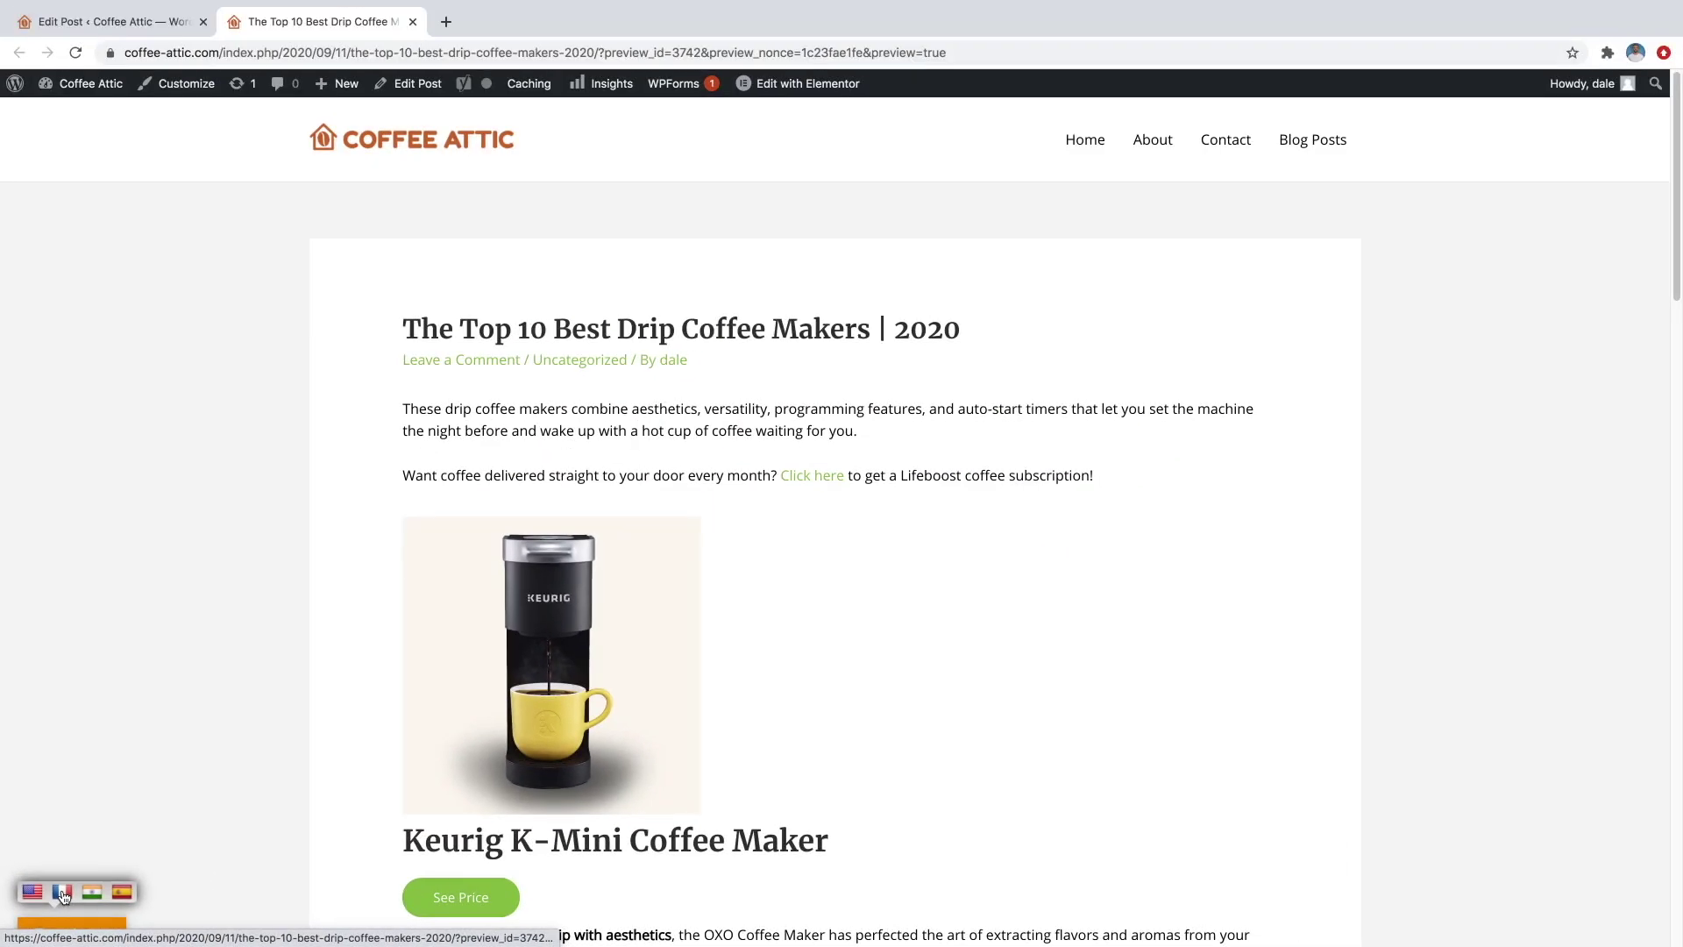
left_click(62, 892)
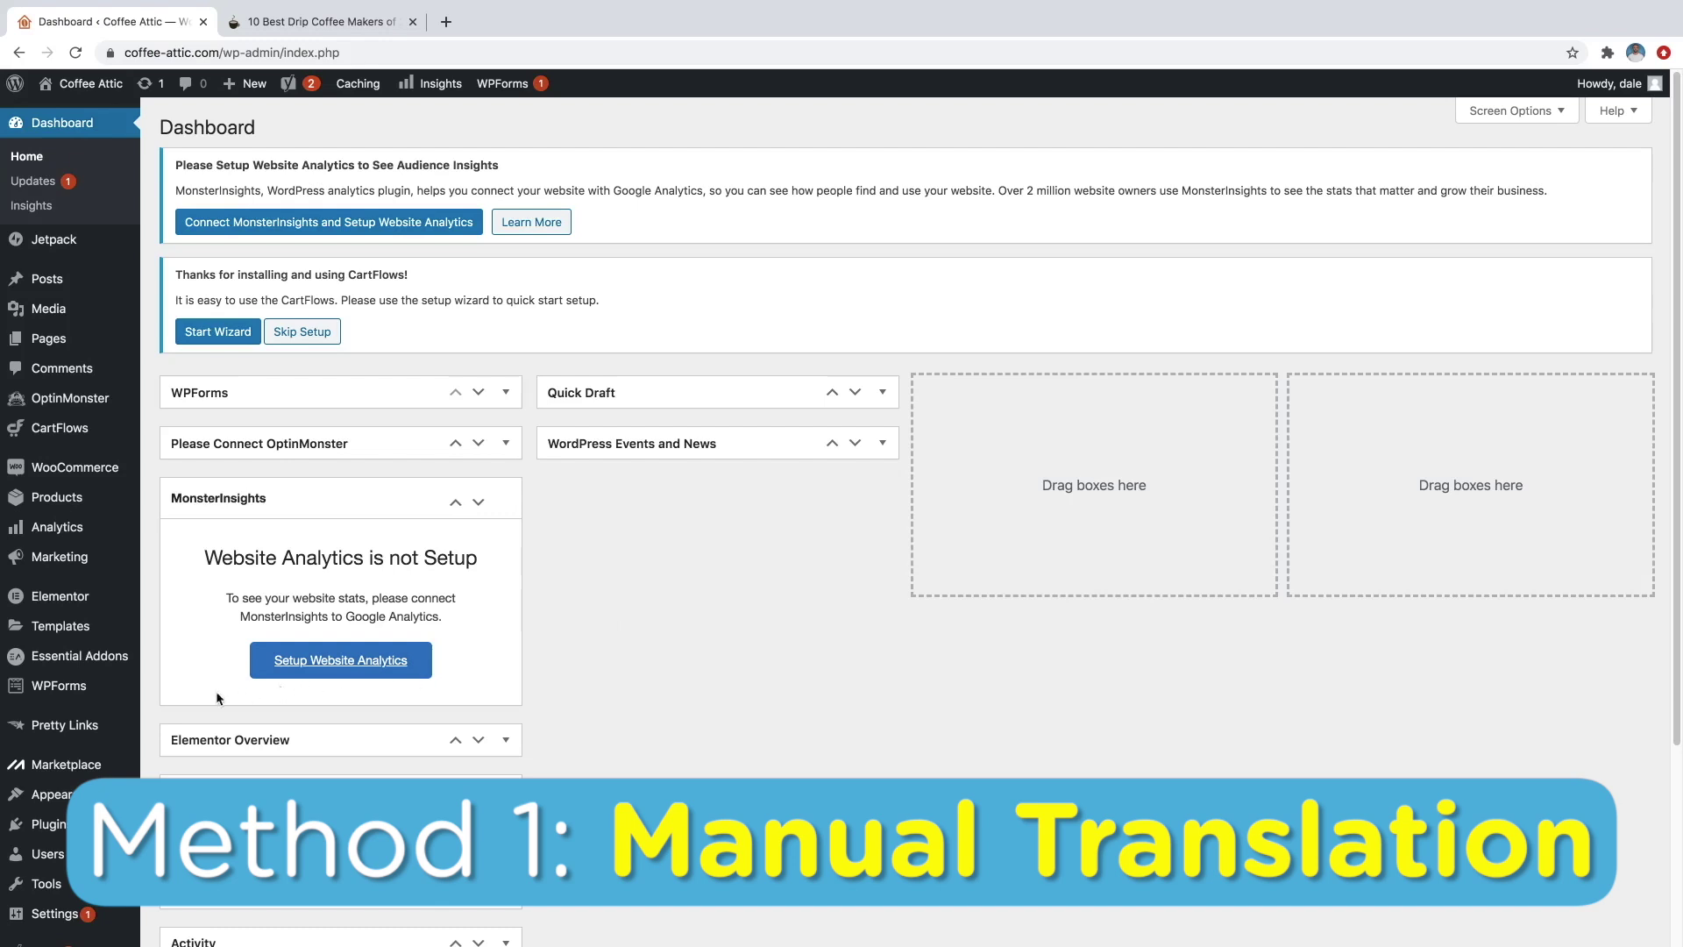
- Search the plugin directory for 'polylang', then install and activate Polylang
scroll(201, 710, "down", 2)
mouse_move(103, 738)
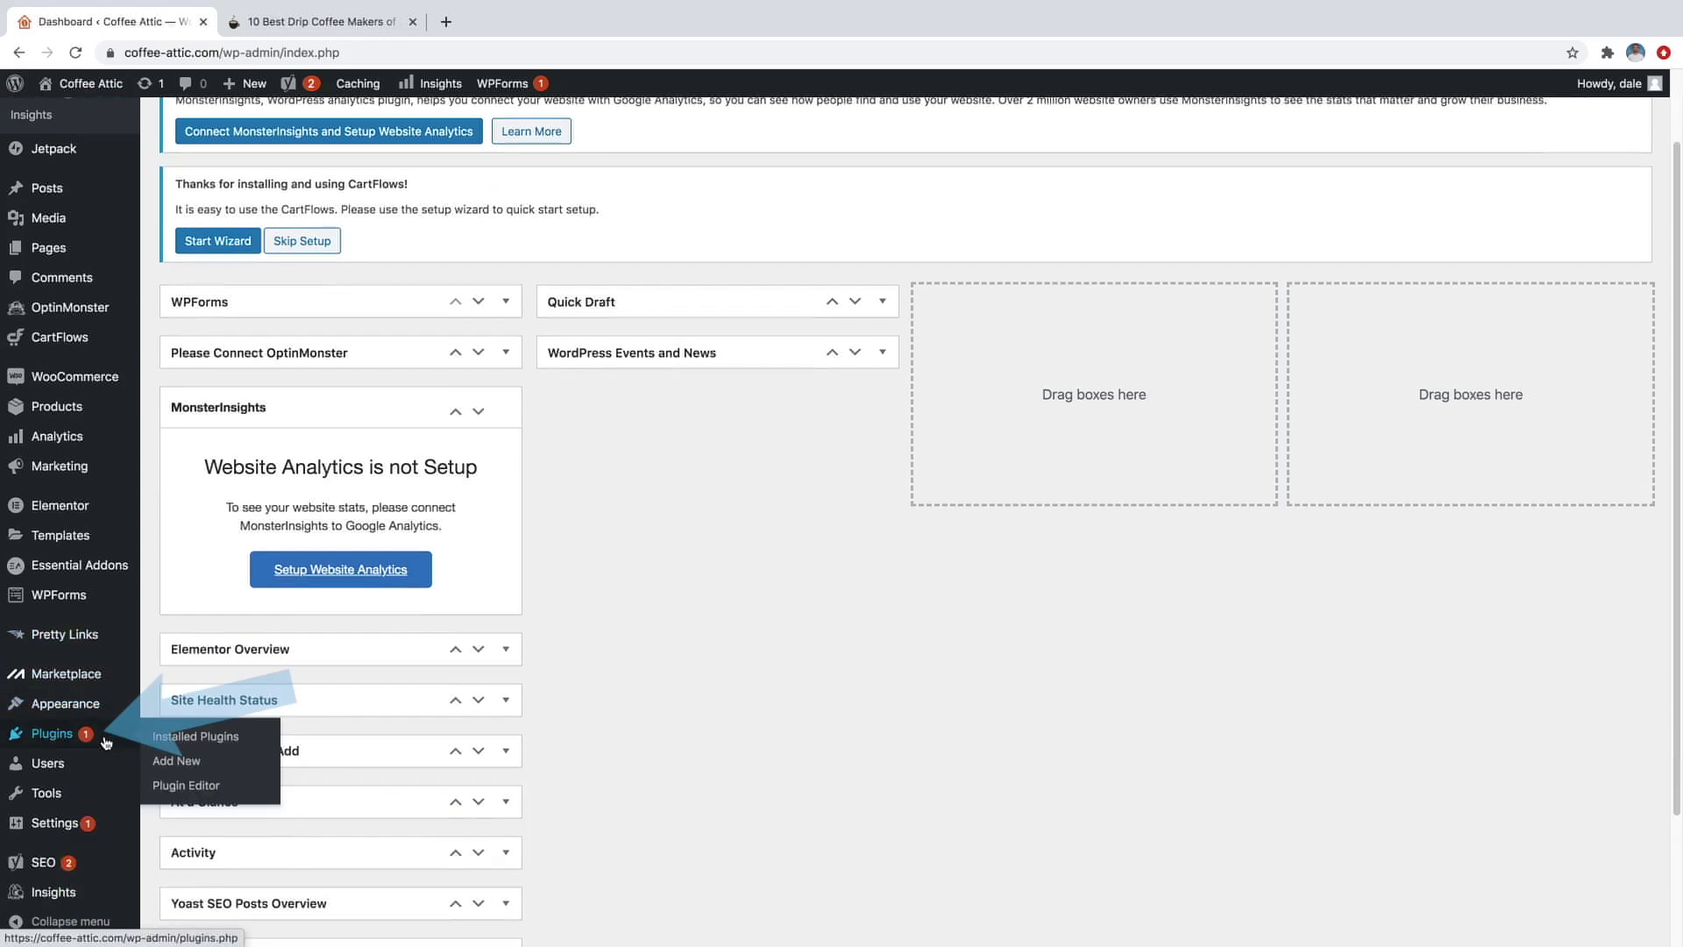
left_click(175, 761)
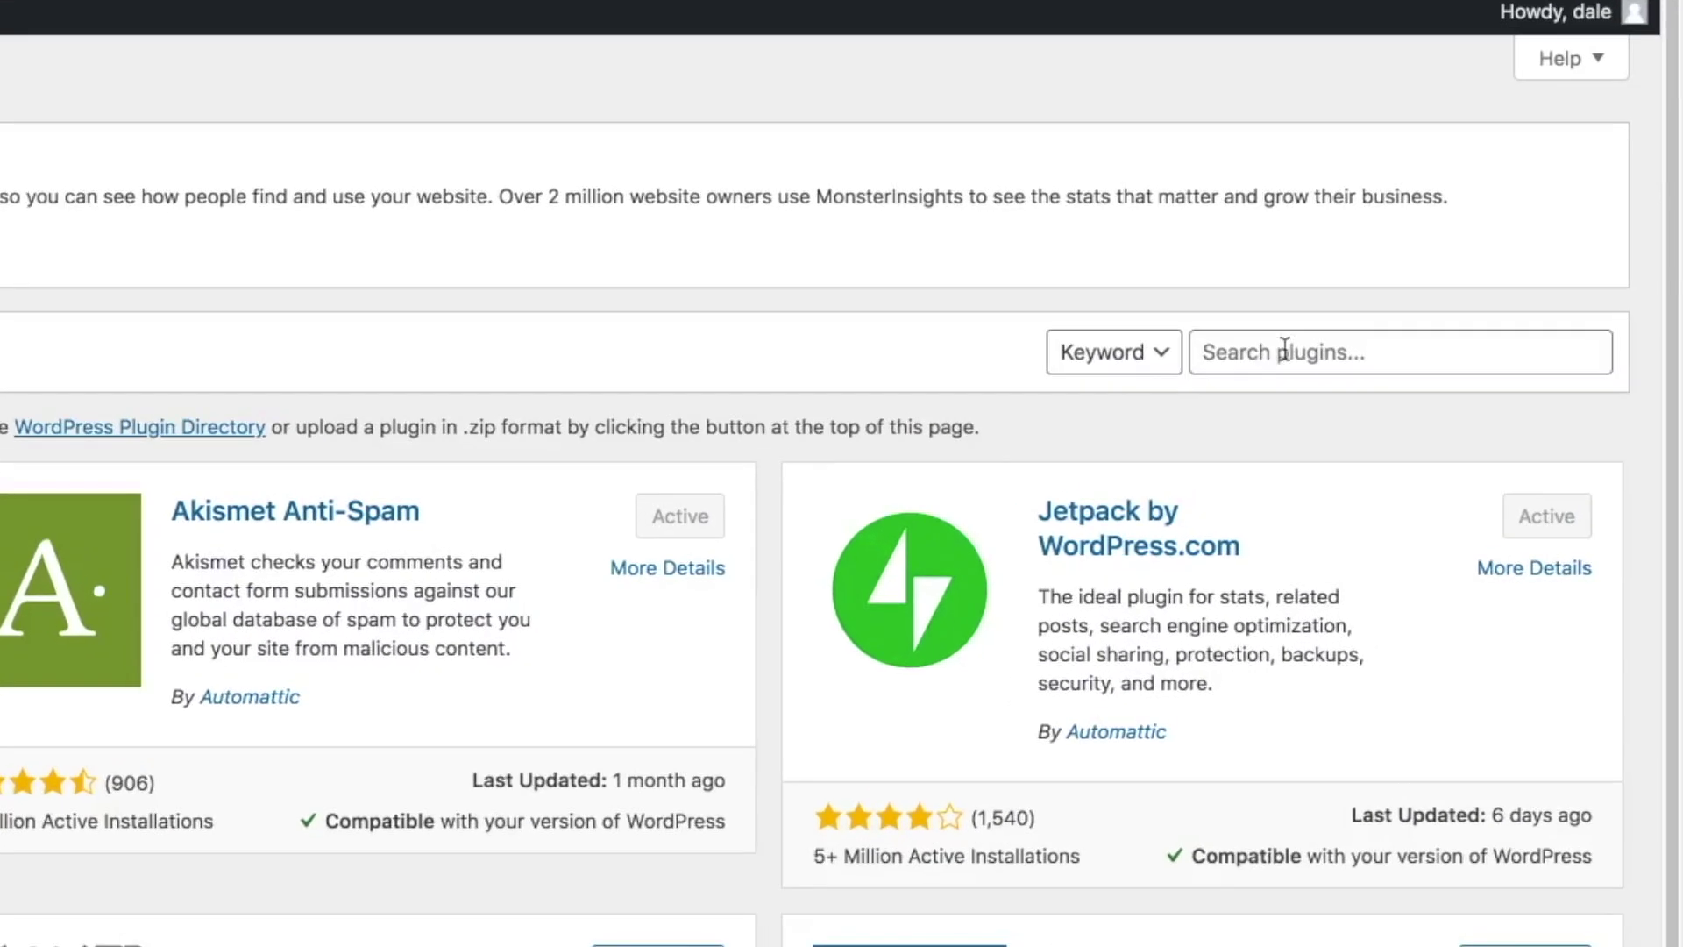
left_click(1454, 277)
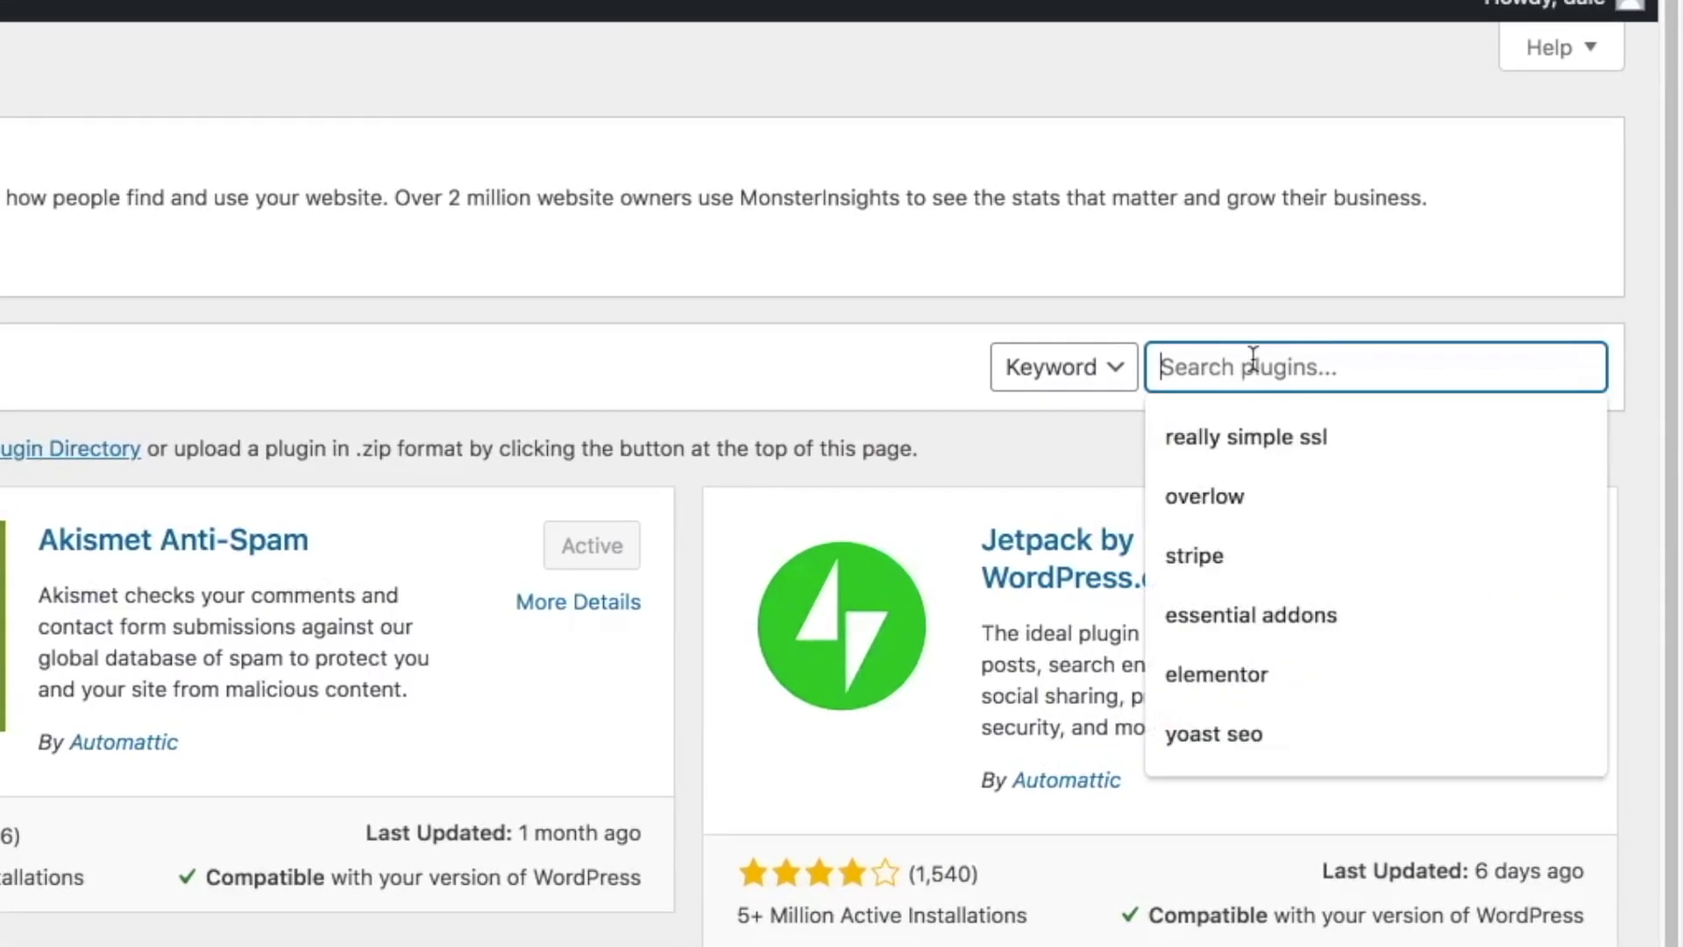
type("polylan")
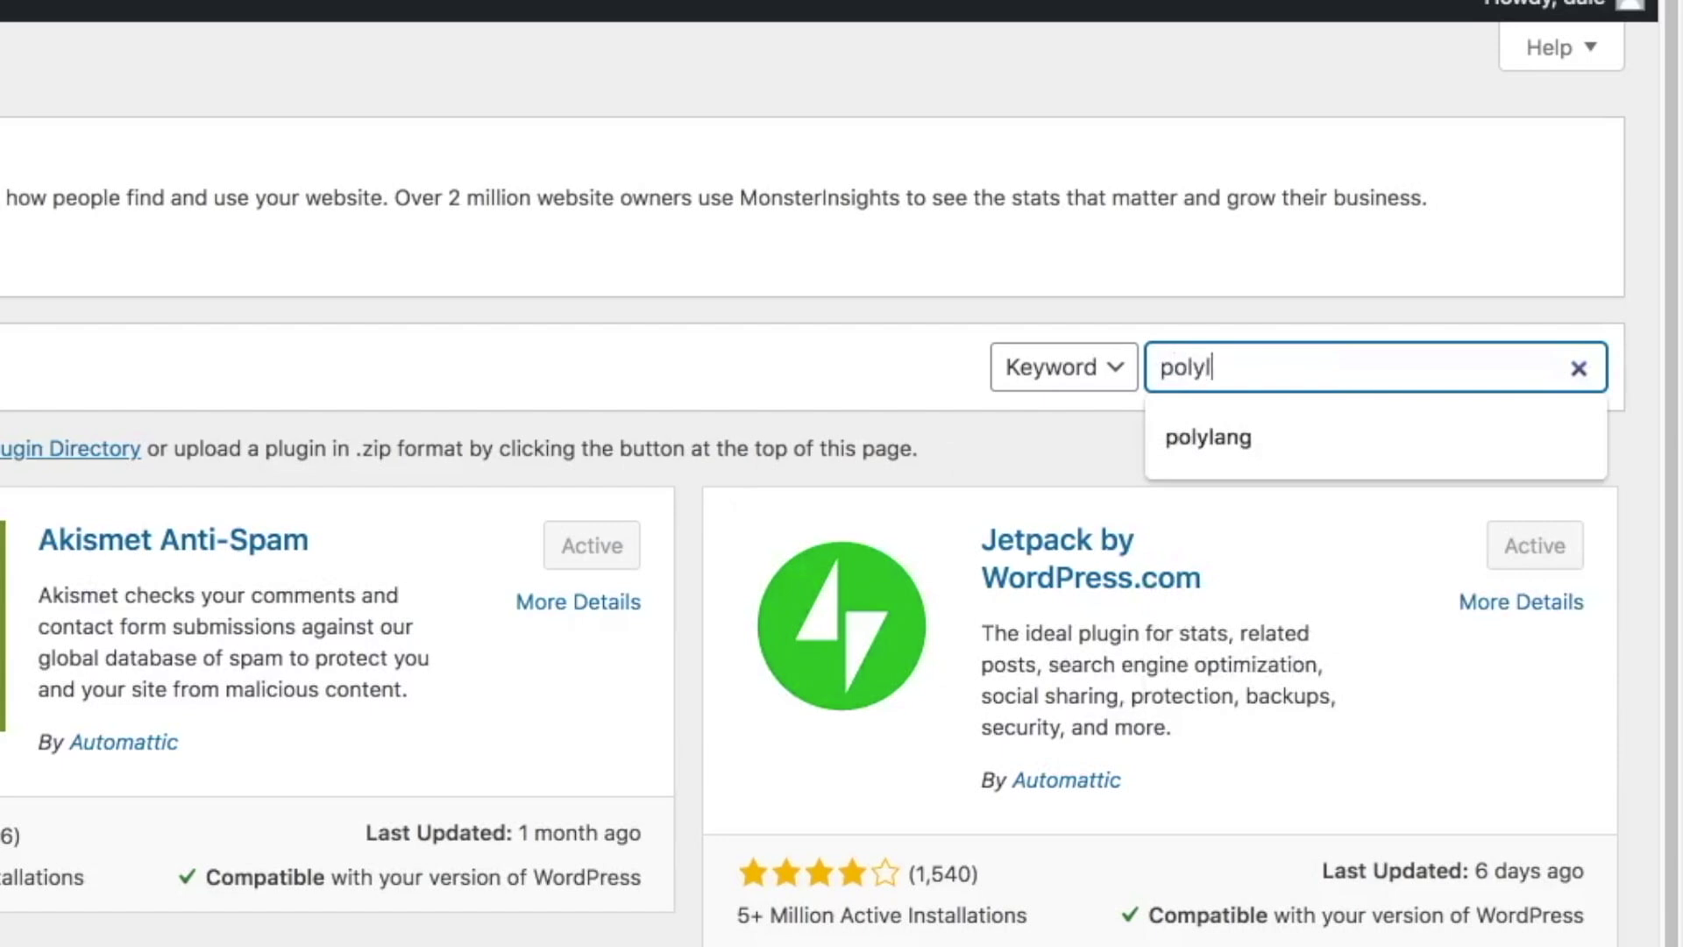
type("g")
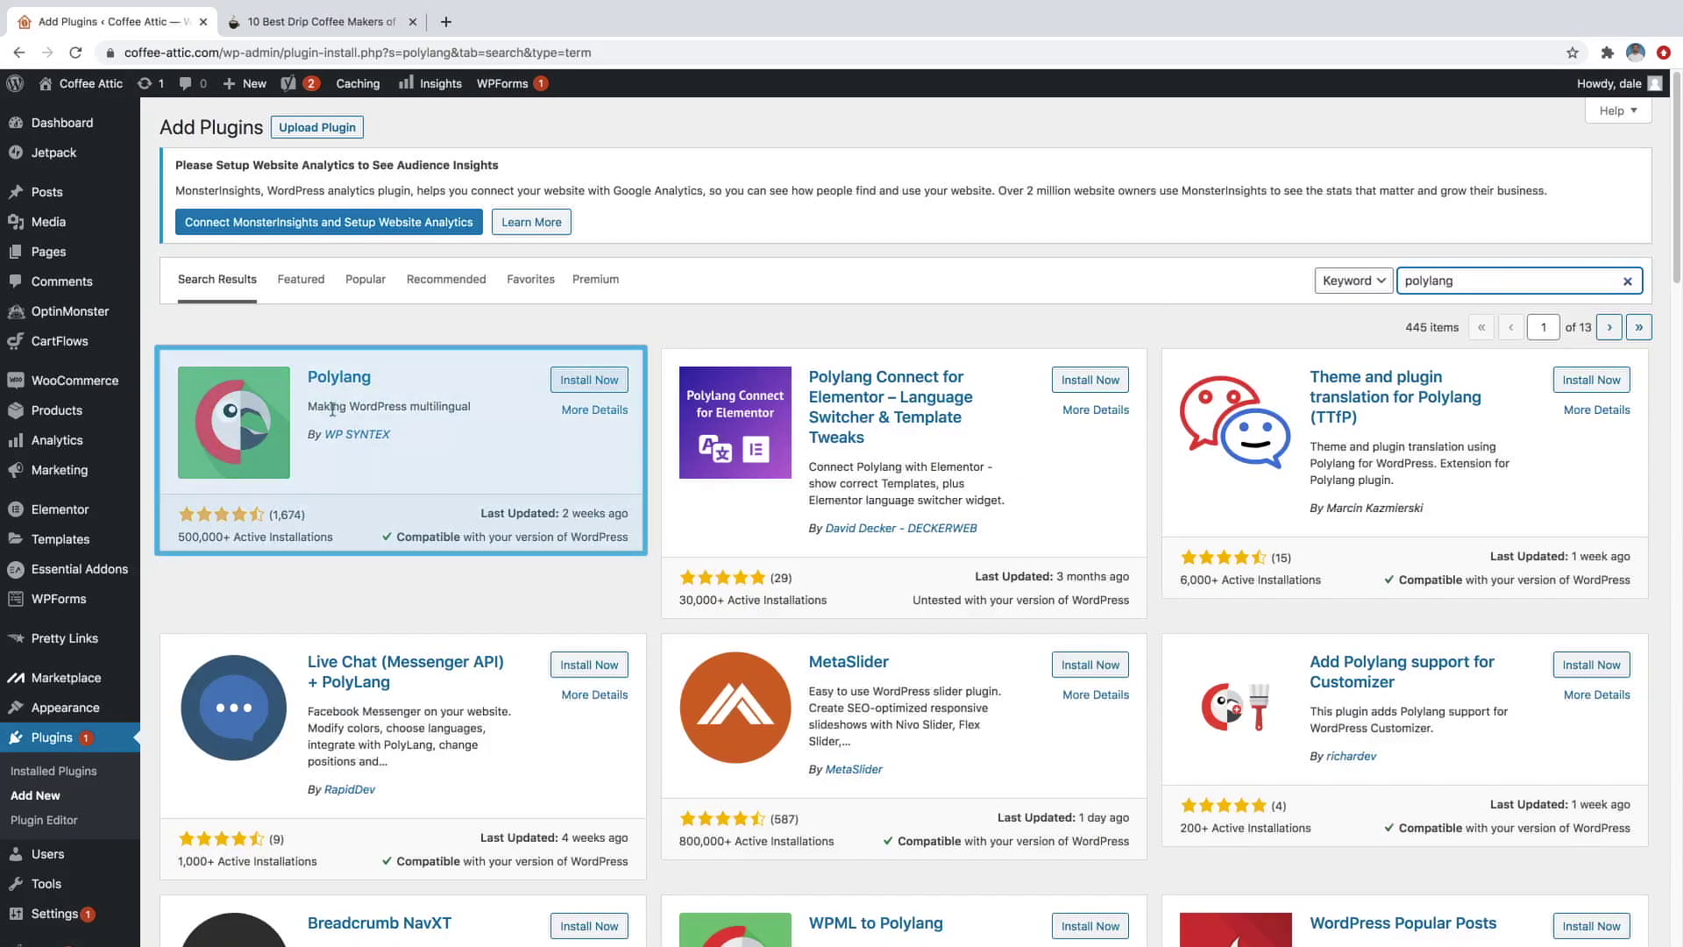
left_click(582, 386)
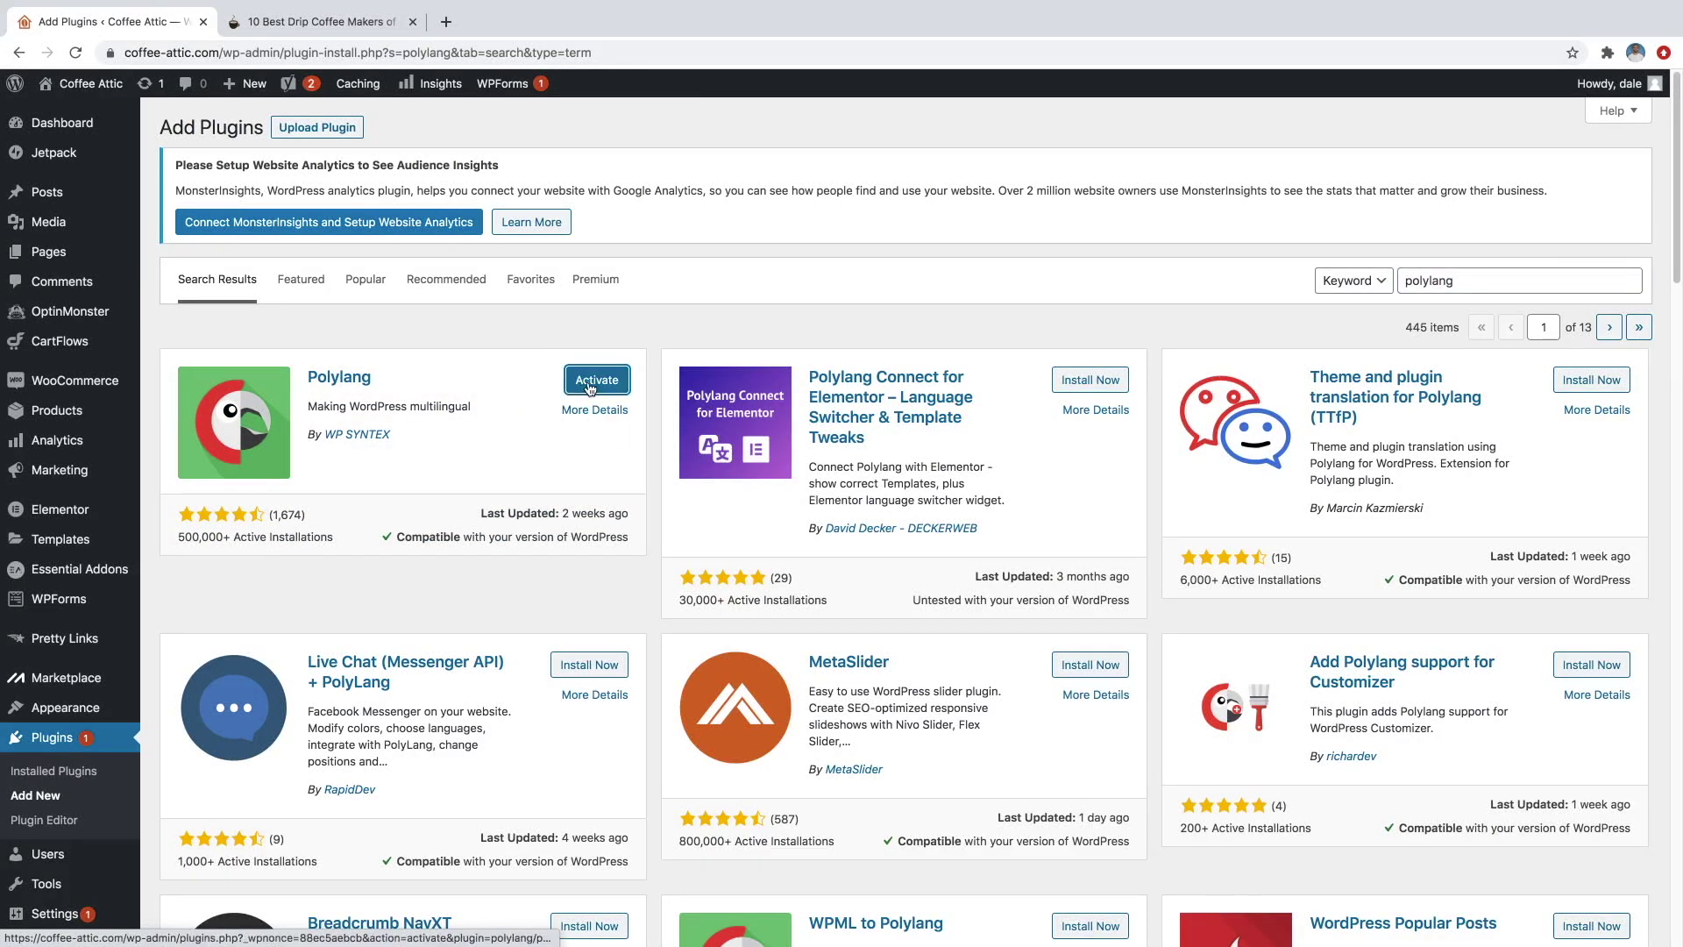
left_click(594, 384)
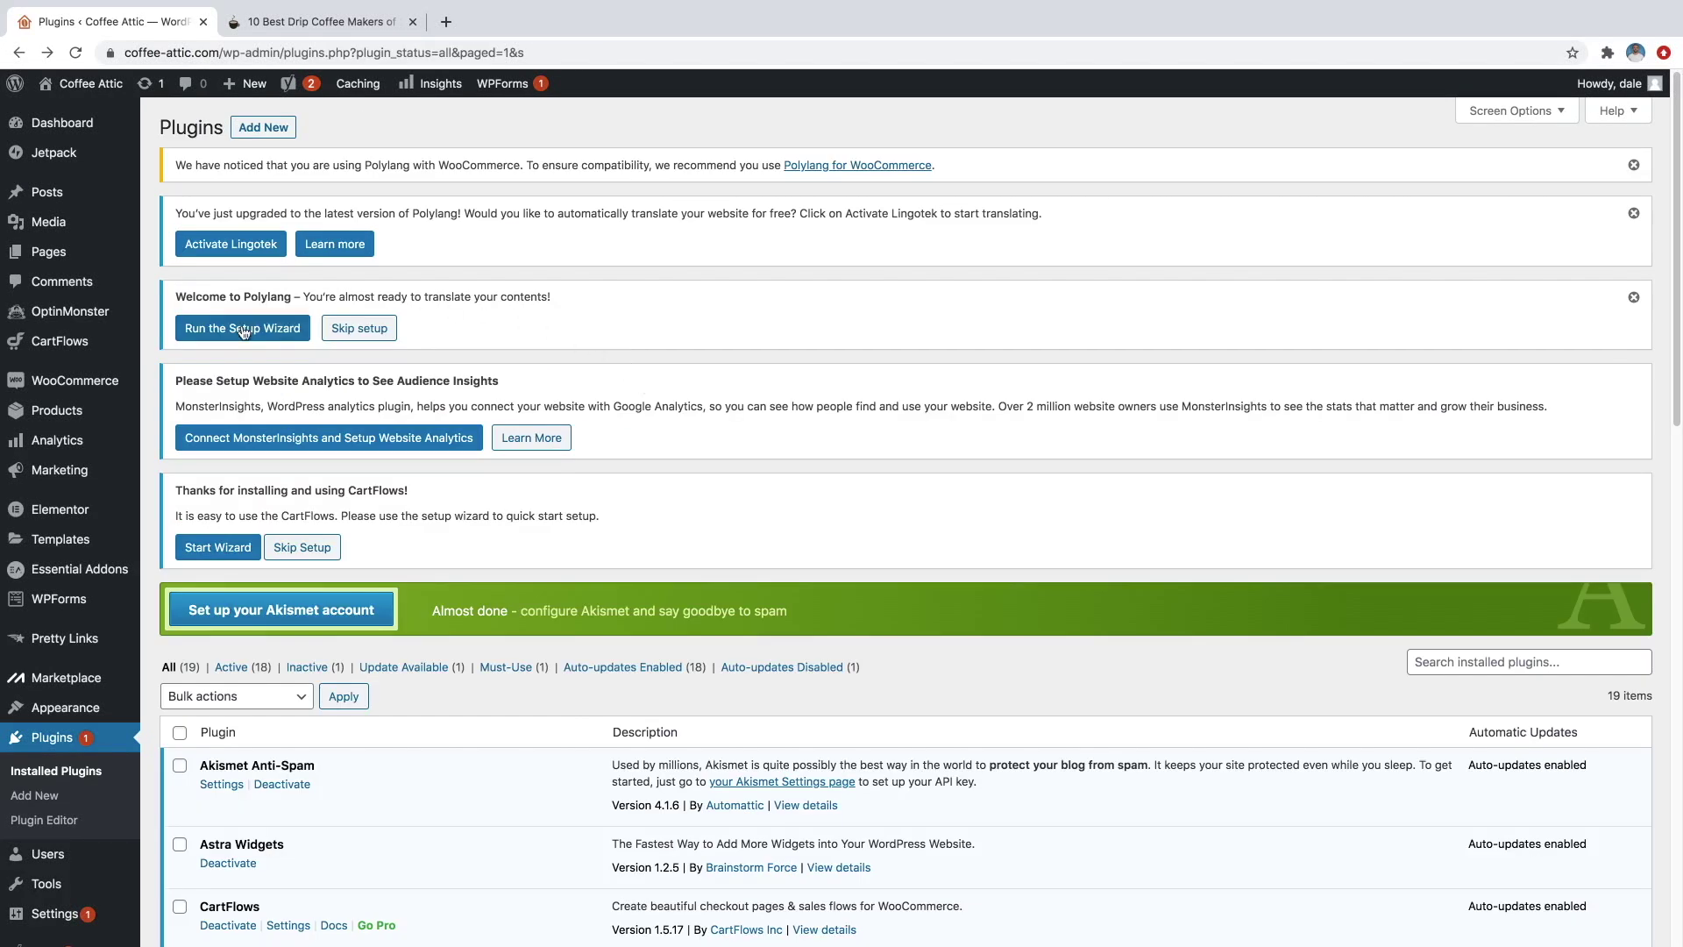
left_click(483, 324)
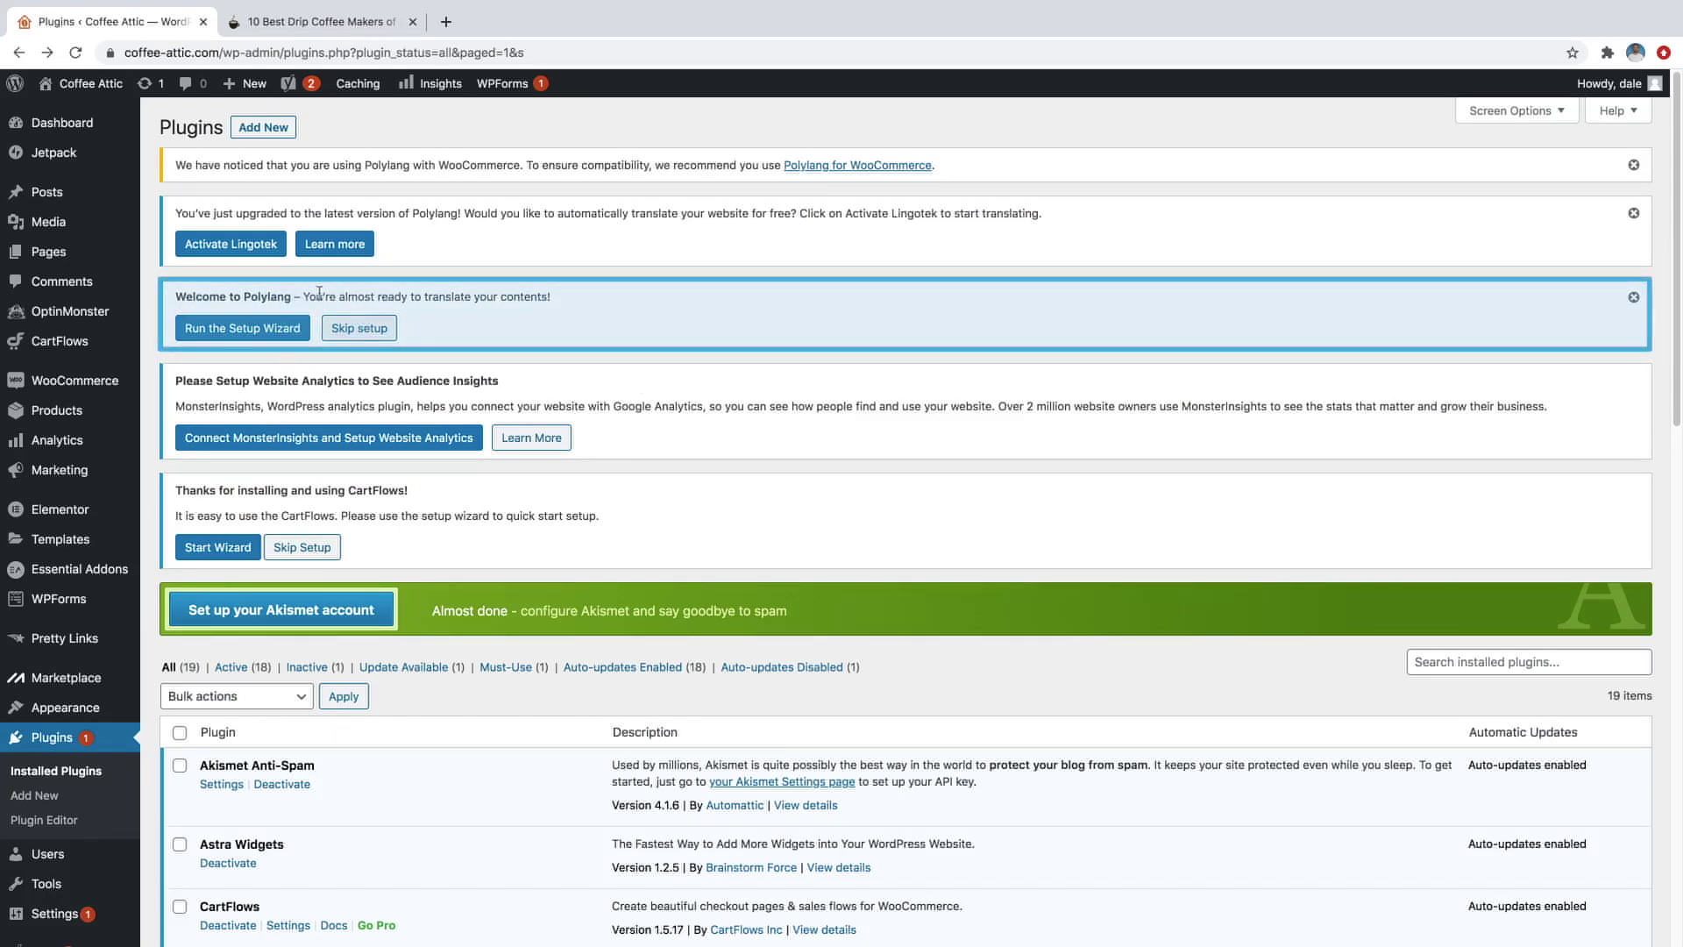
- Launch the Polylang setup wizard and add English - en_US as a site language
left_click(244, 334)
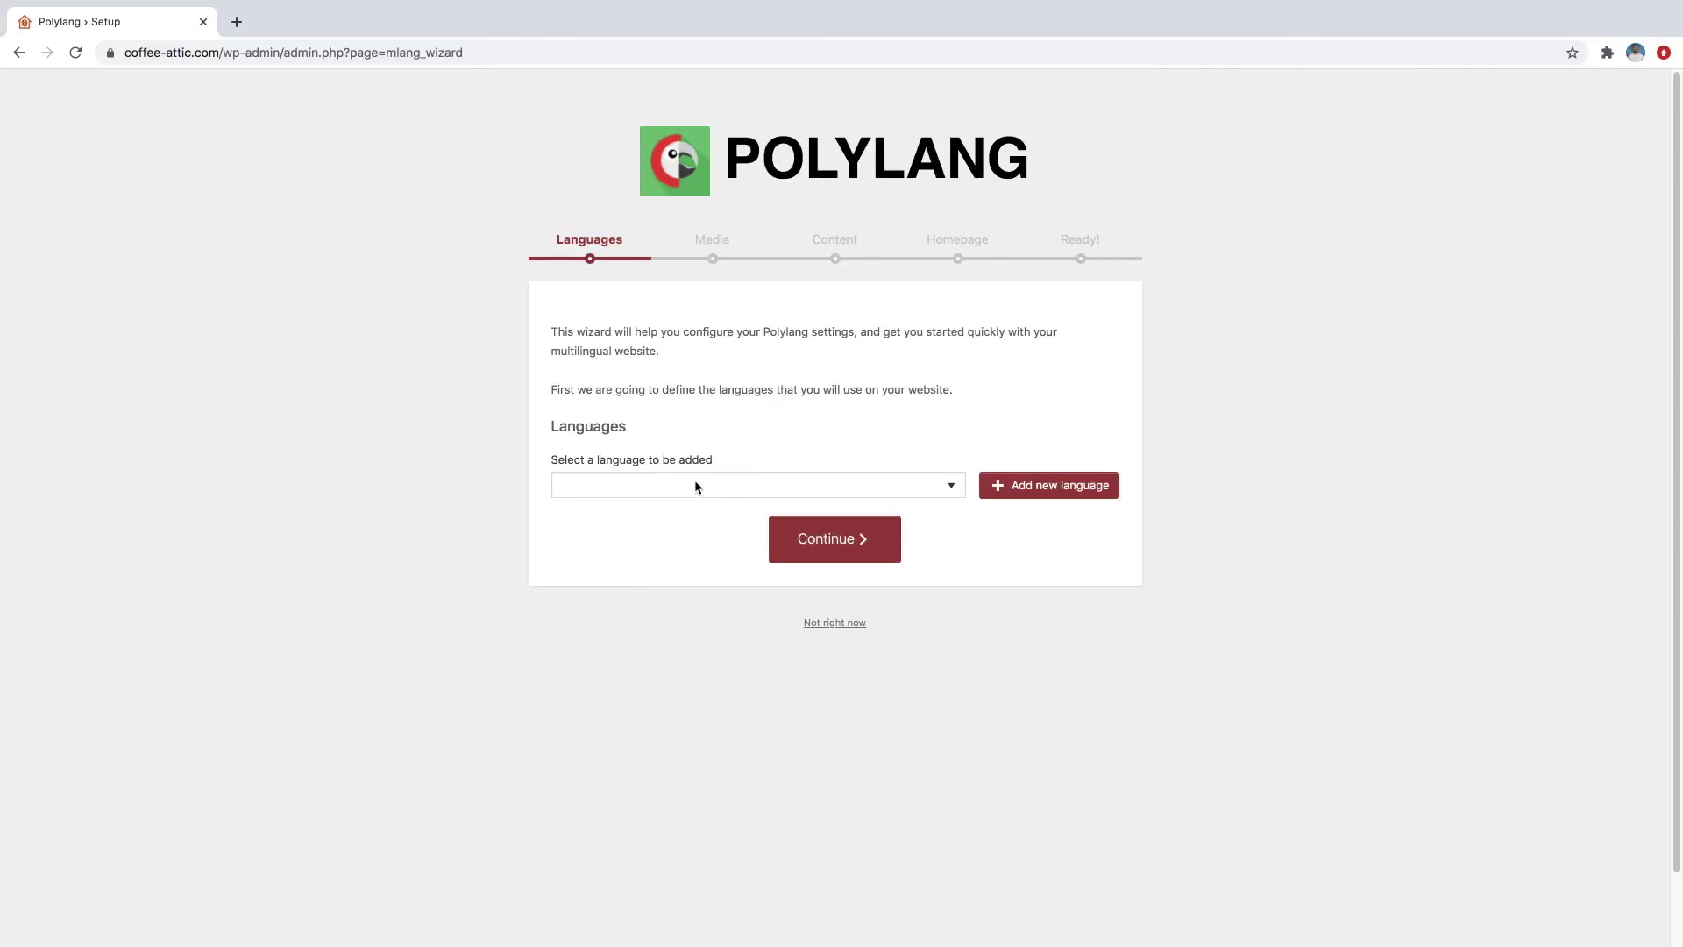
left_click(695, 486)
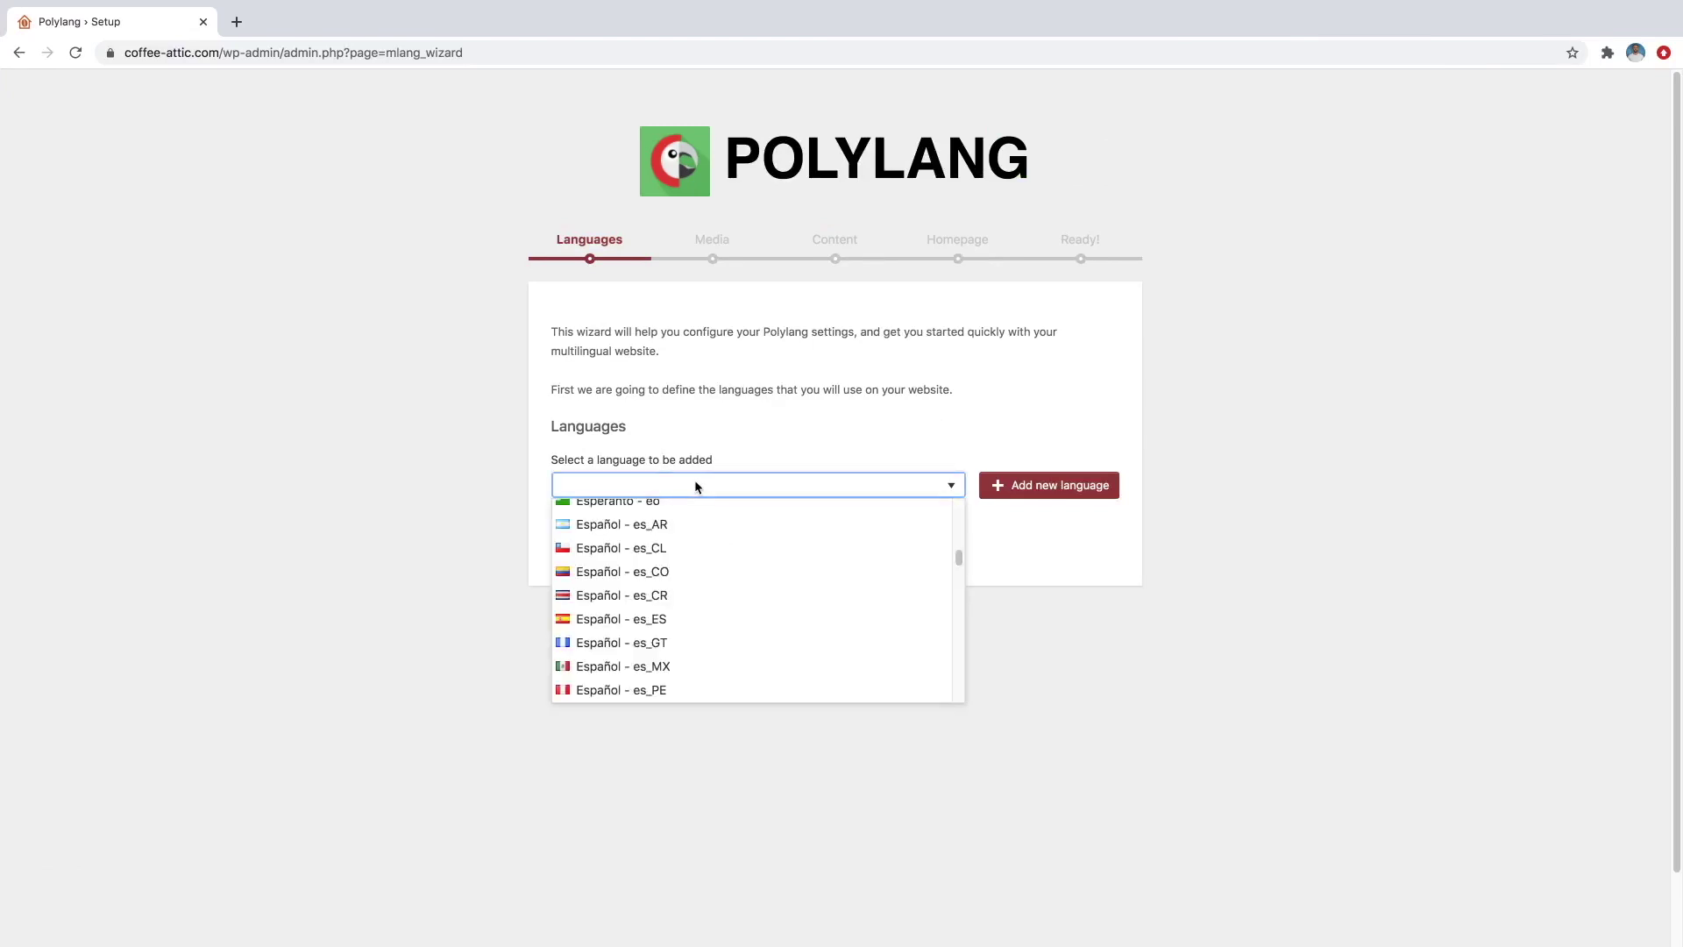
key("Up")
key("Up")
key("Up")
key("Up")
key("Up")
key("Up")
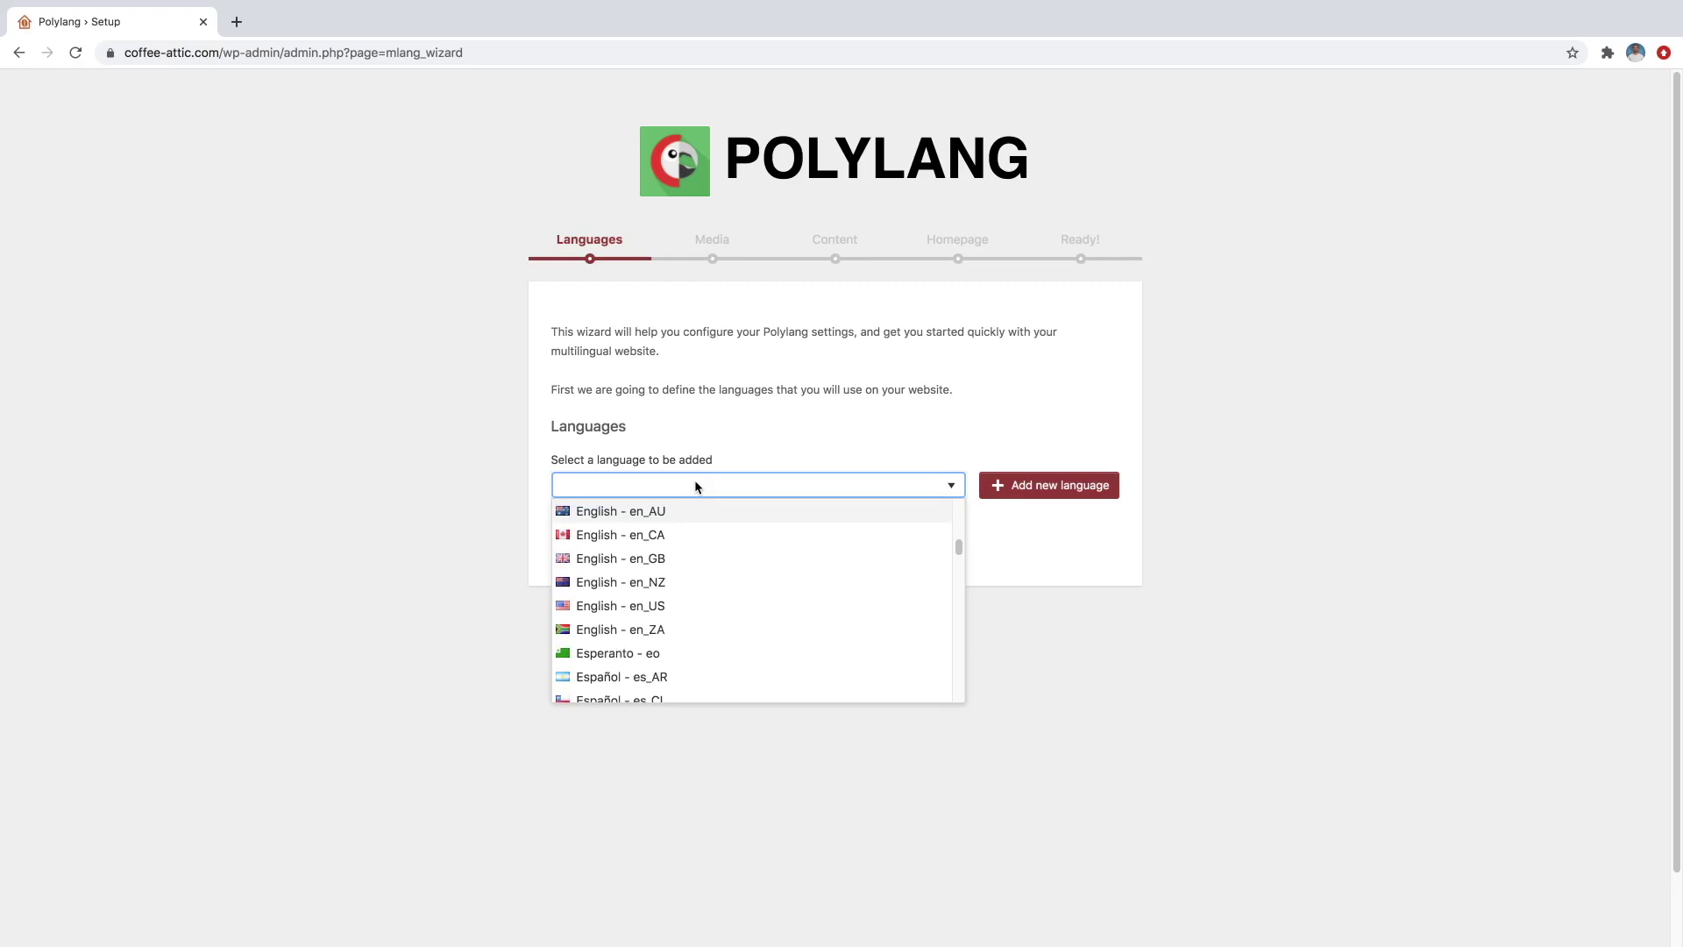
left_click(664, 608)
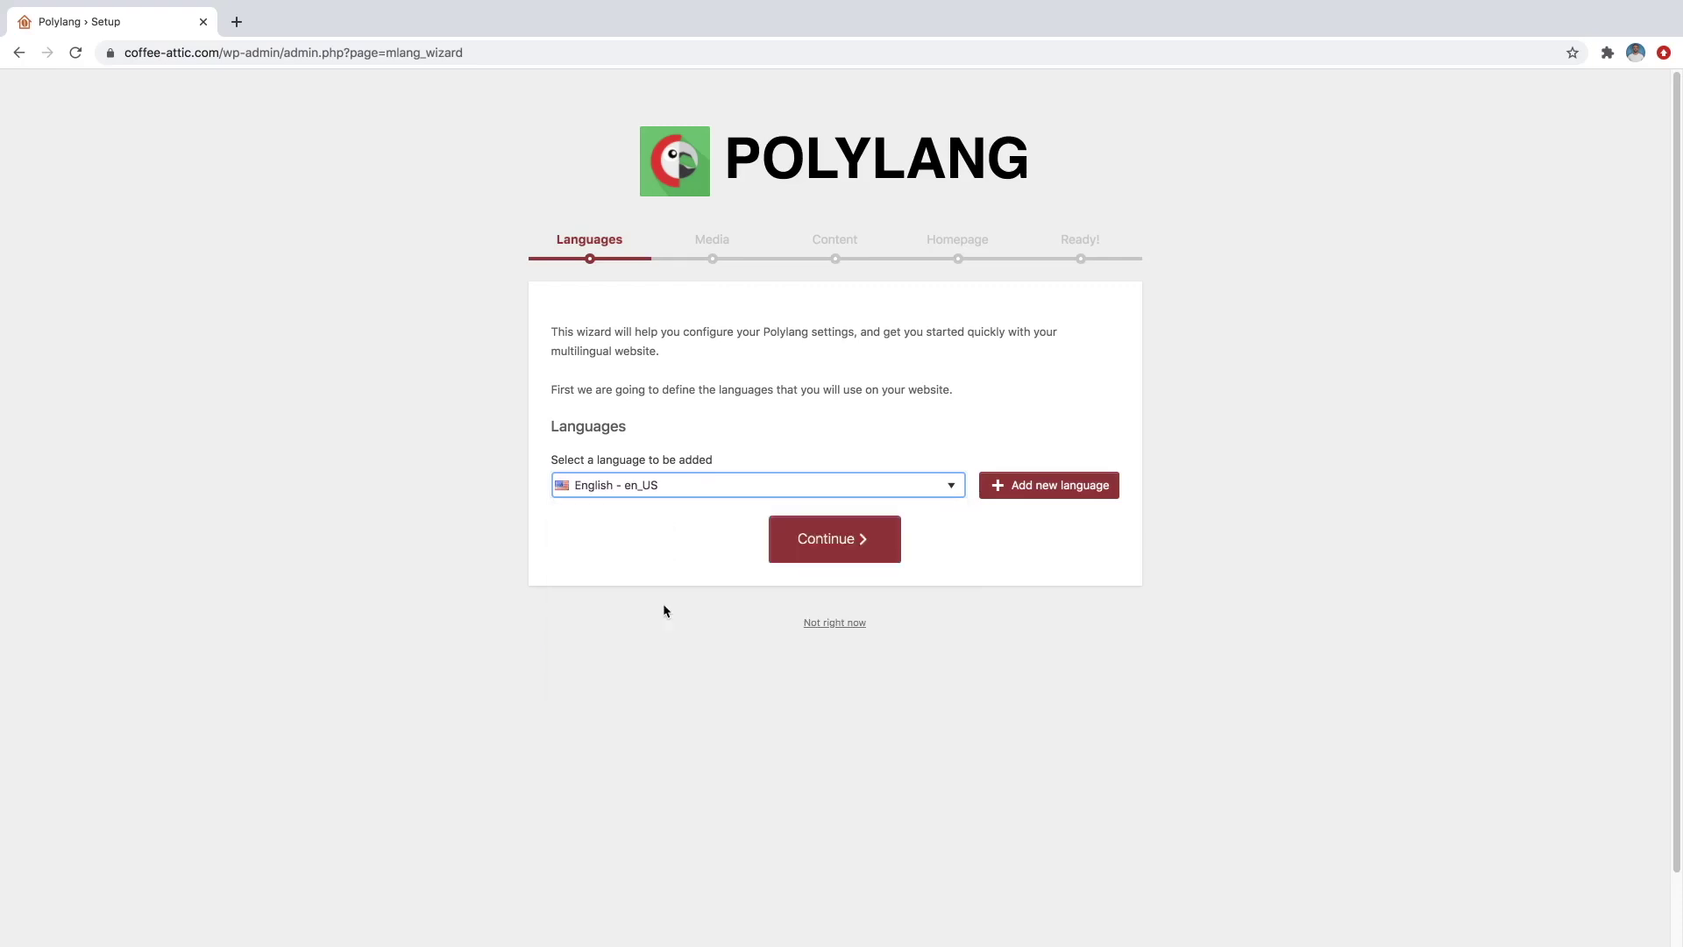
left_click(1035, 493)
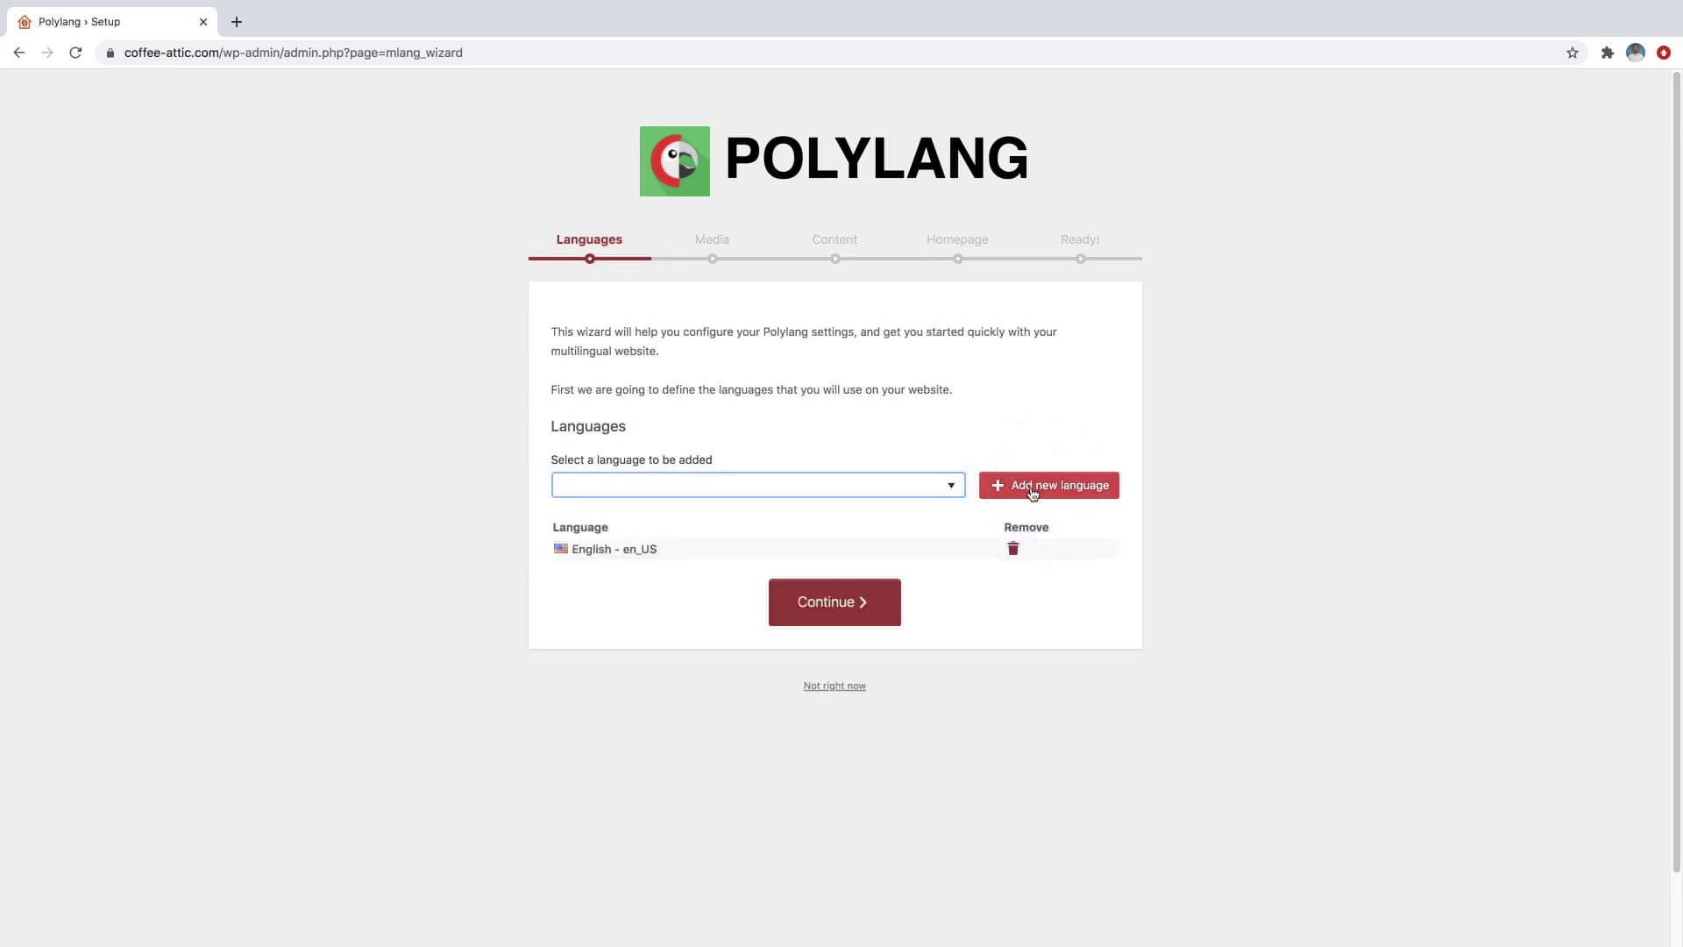
- Add Français - fr_FR as a second site language and continue to the Media step
left_click(833, 488)
key("f")
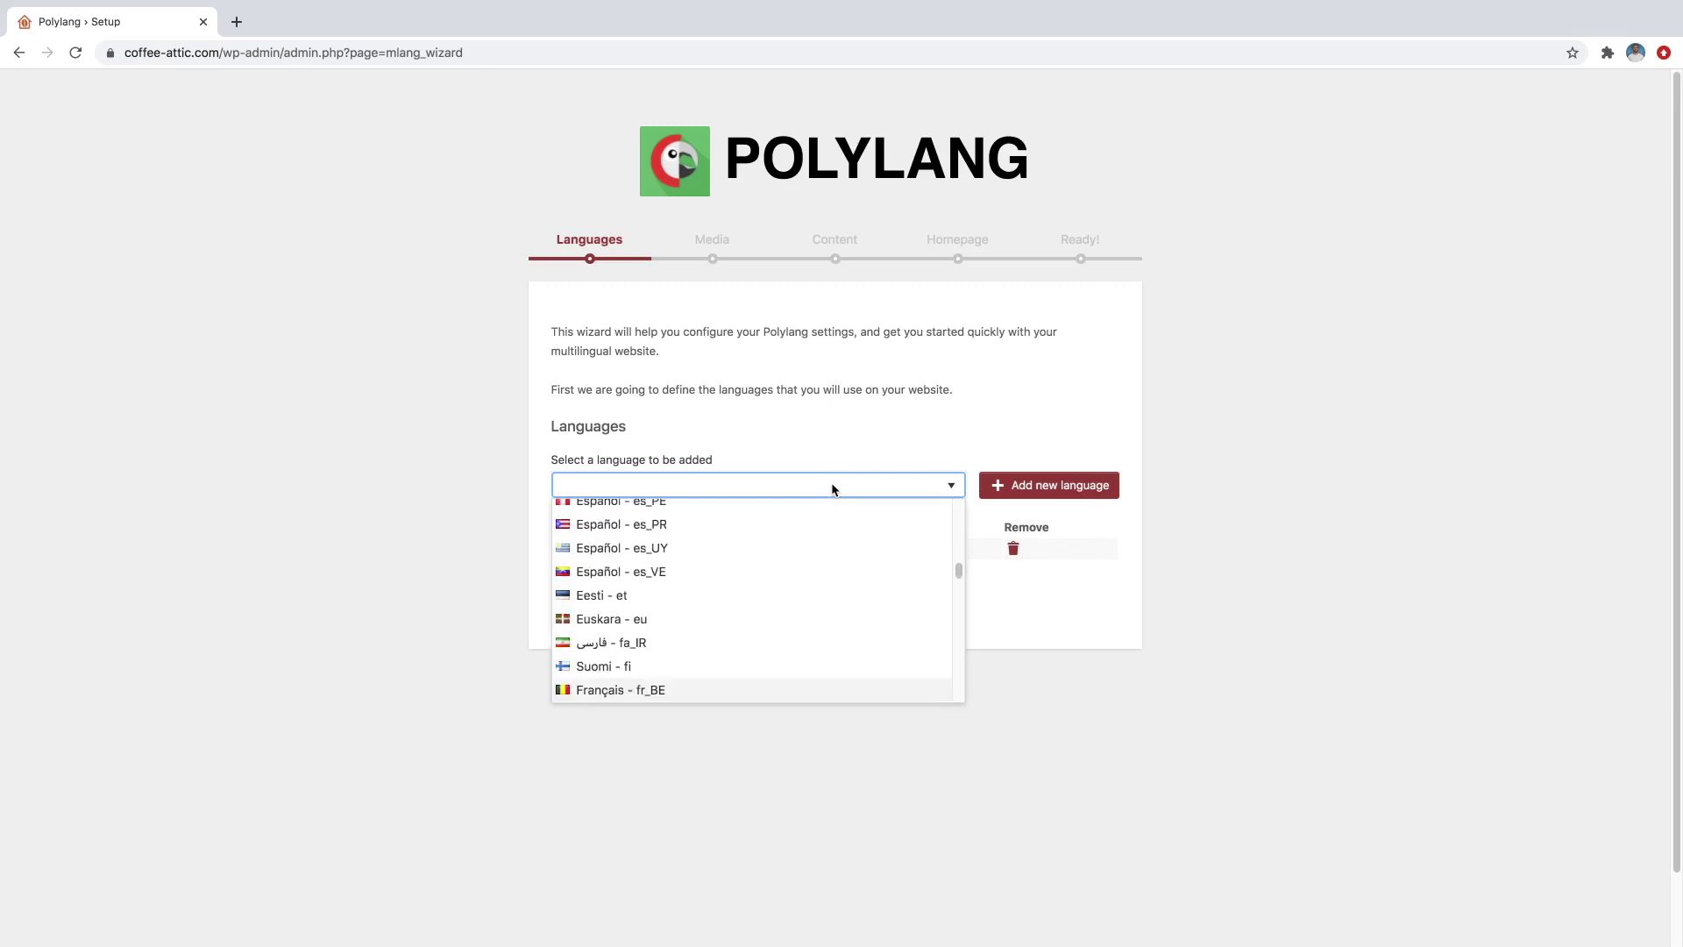
key("e")
key("h")
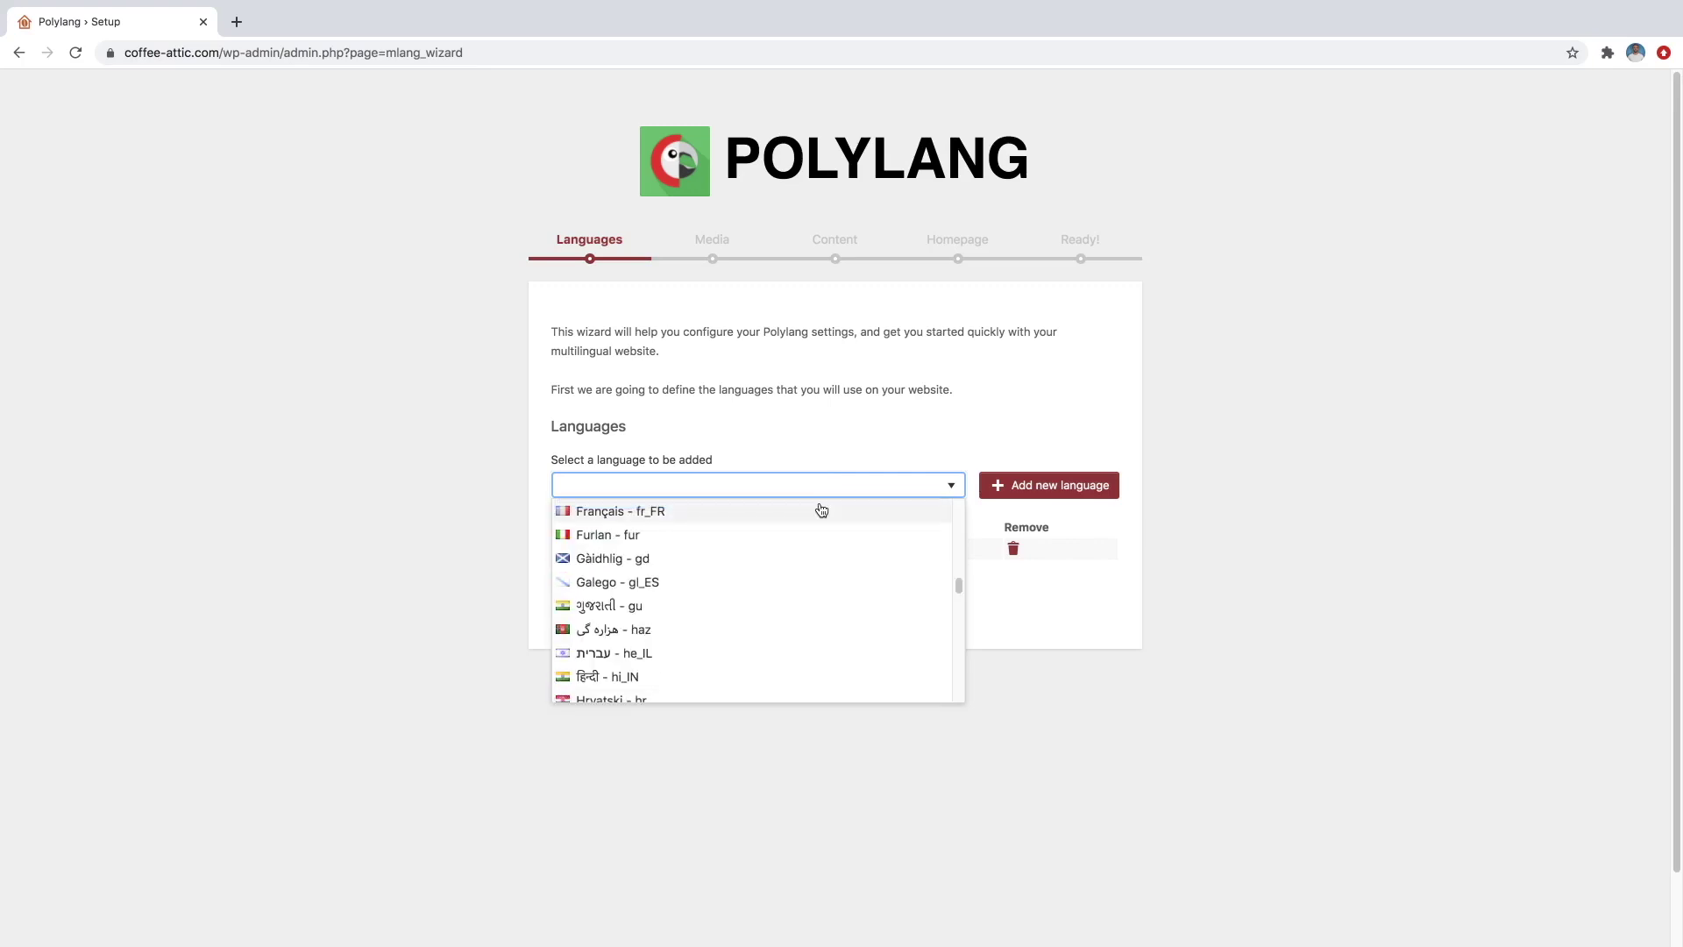
left_click(777, 517)
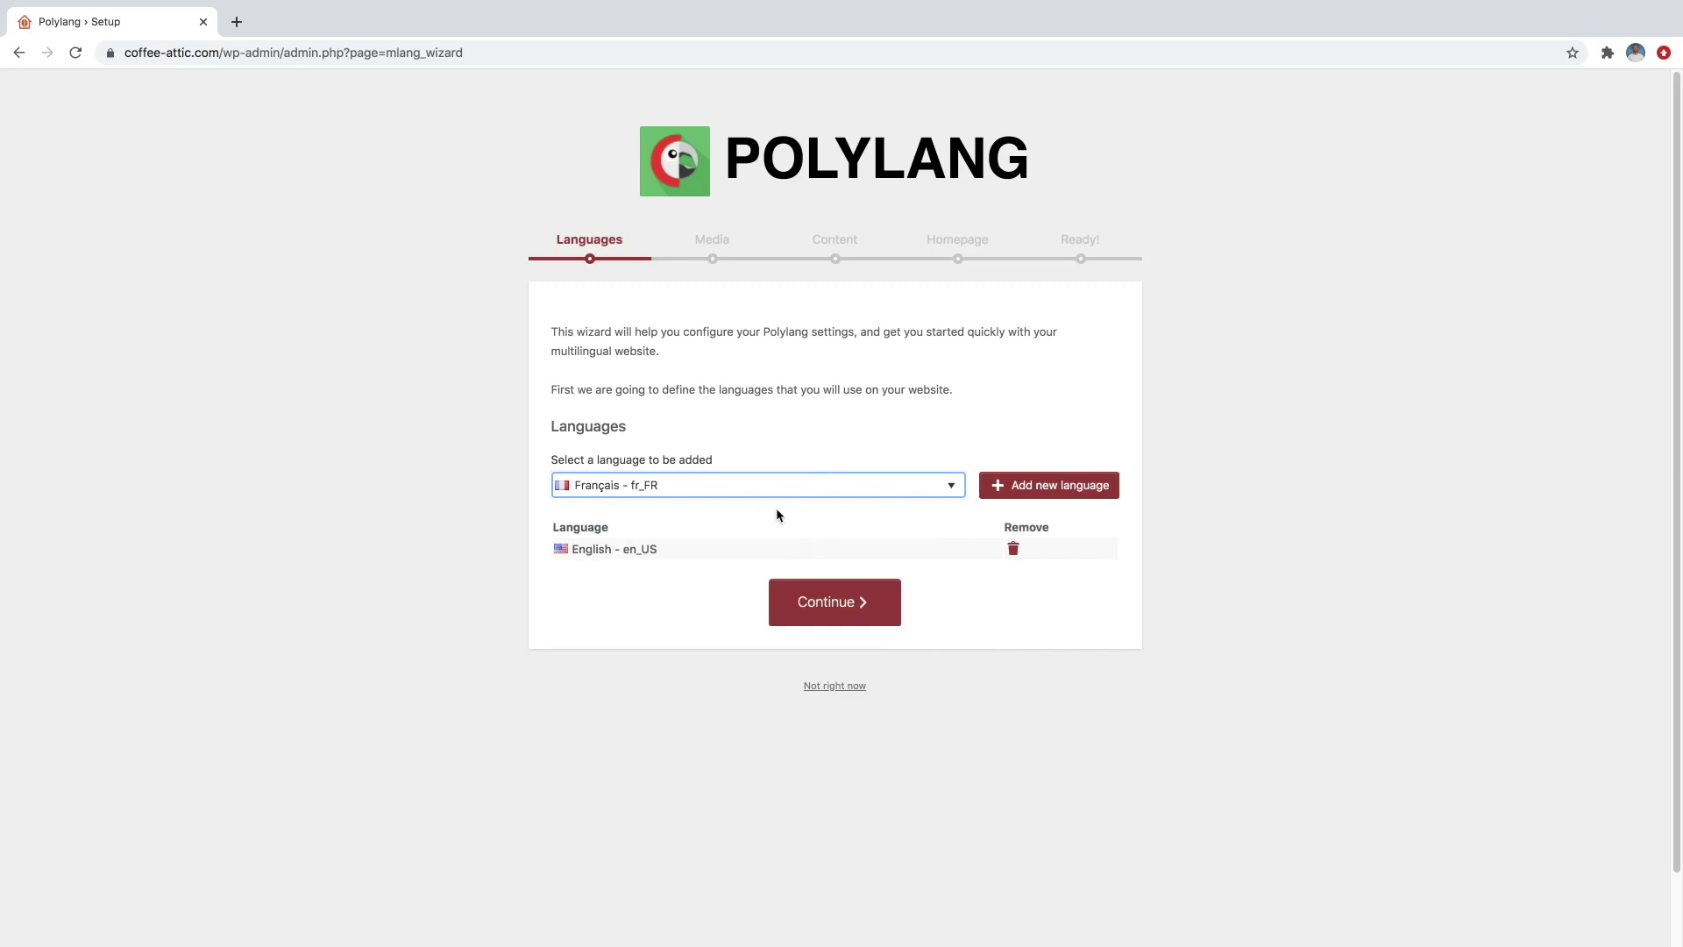
left_click(1044, 487)
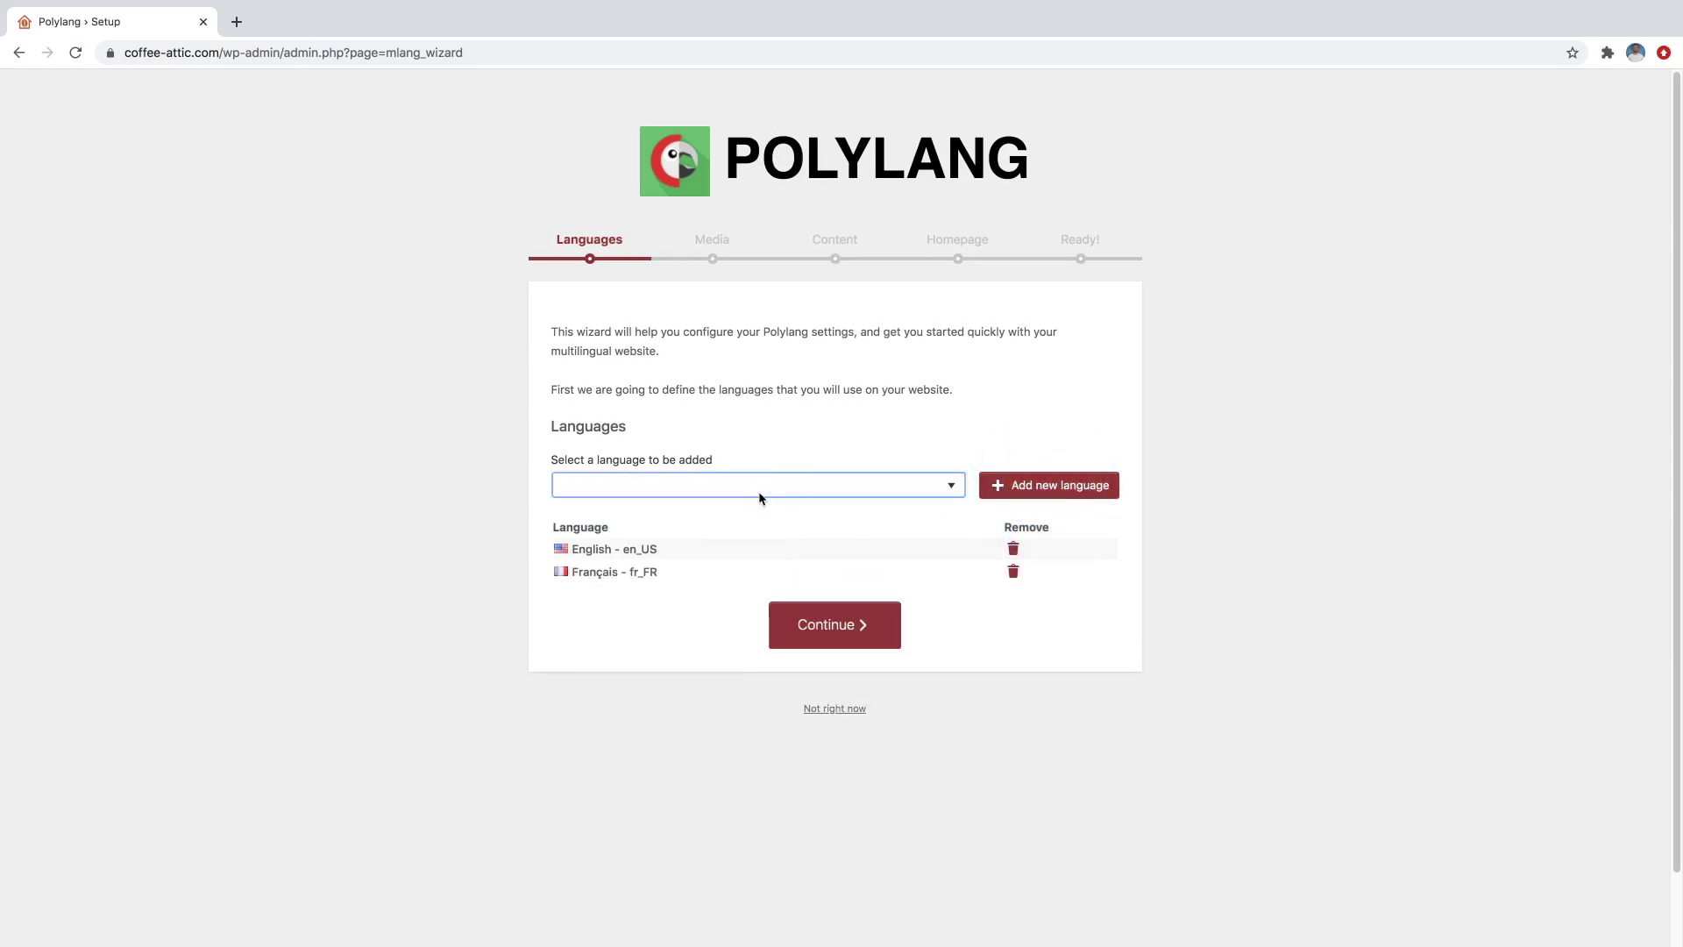
left_click(840, 645)
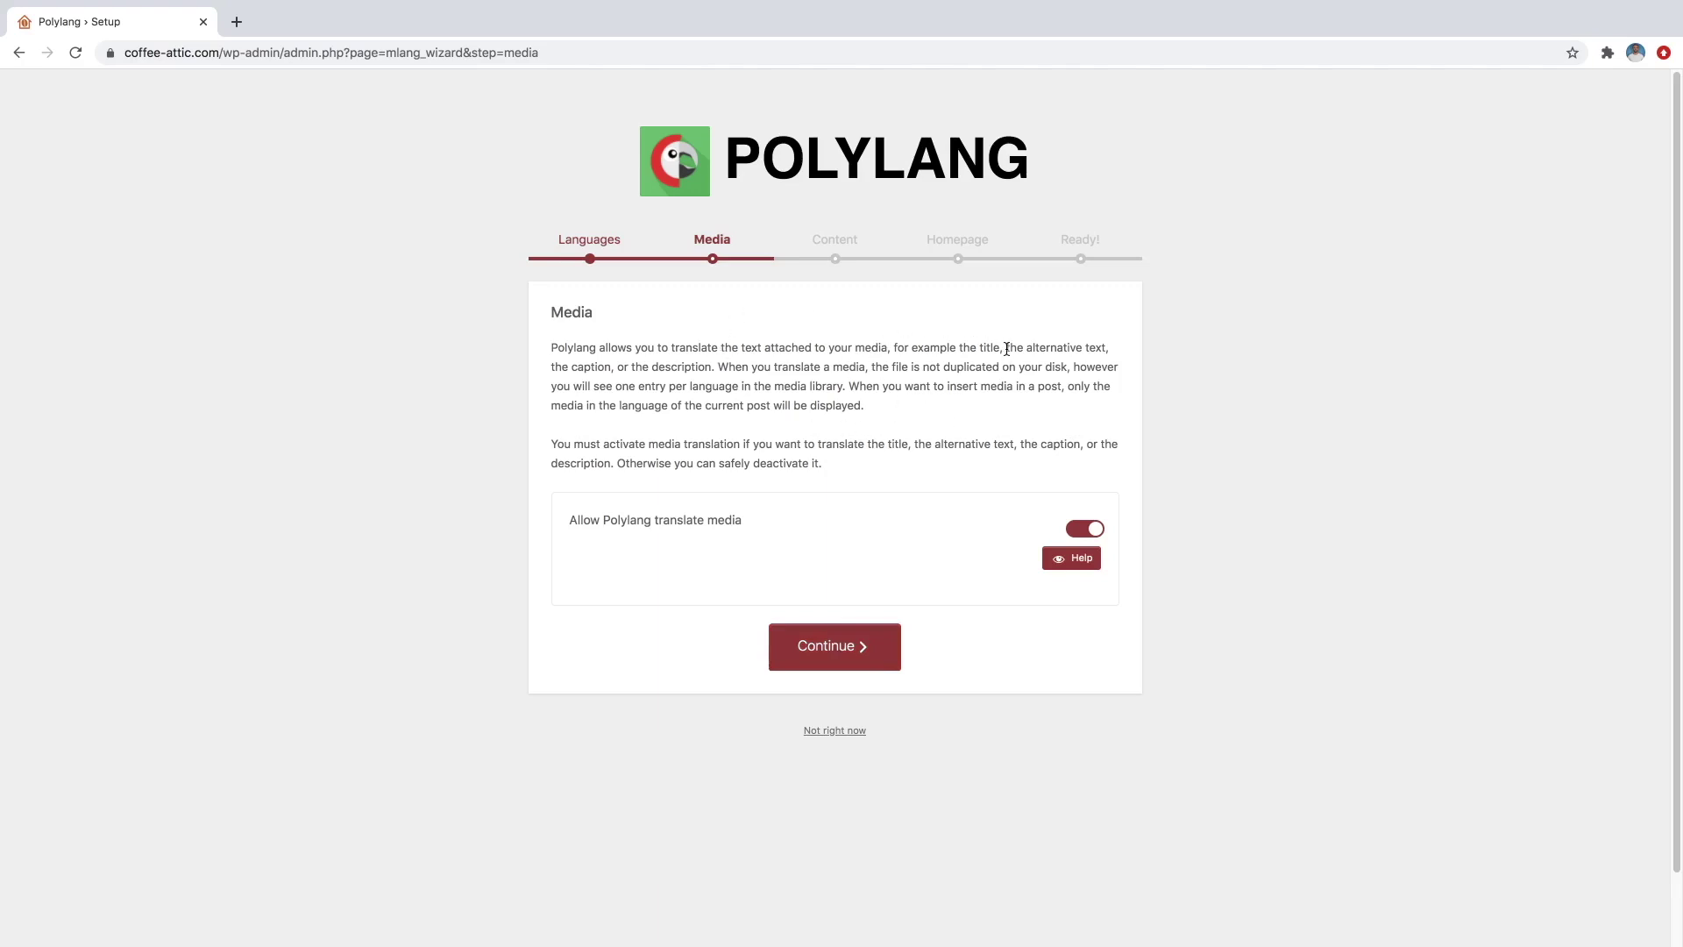
- Keep media translation on, assign English to existing content, and finish the wizard back to the Dashboard
left_click_drag(1027, 348, 1104, 349)
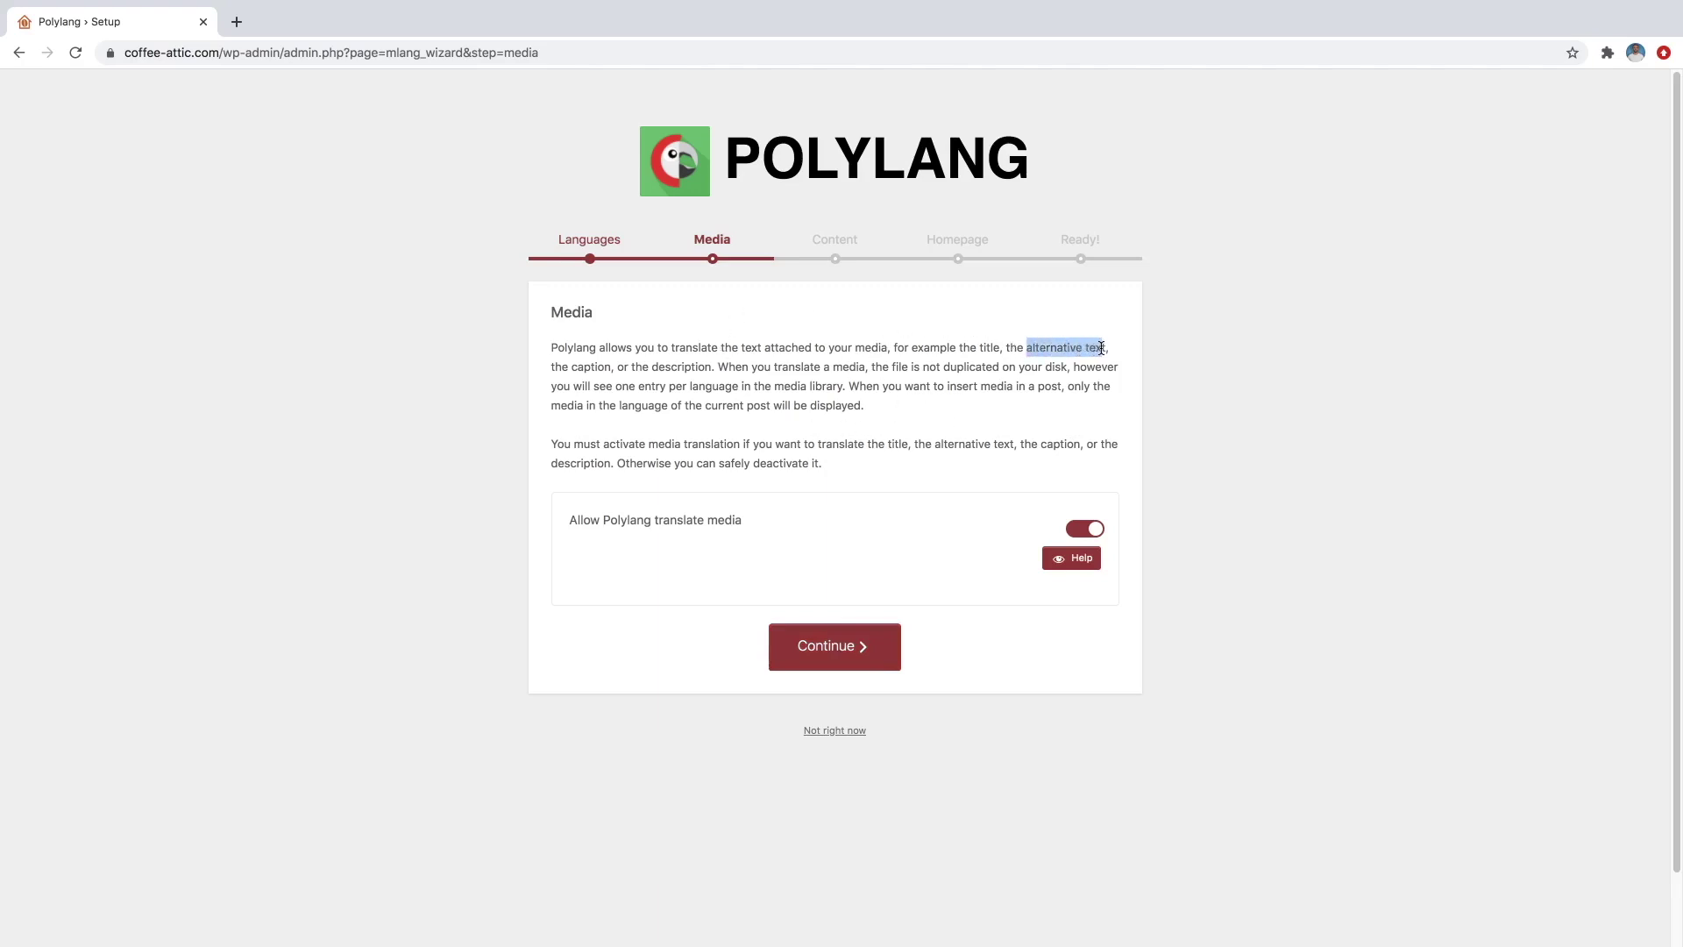
left_click(1085, 350)
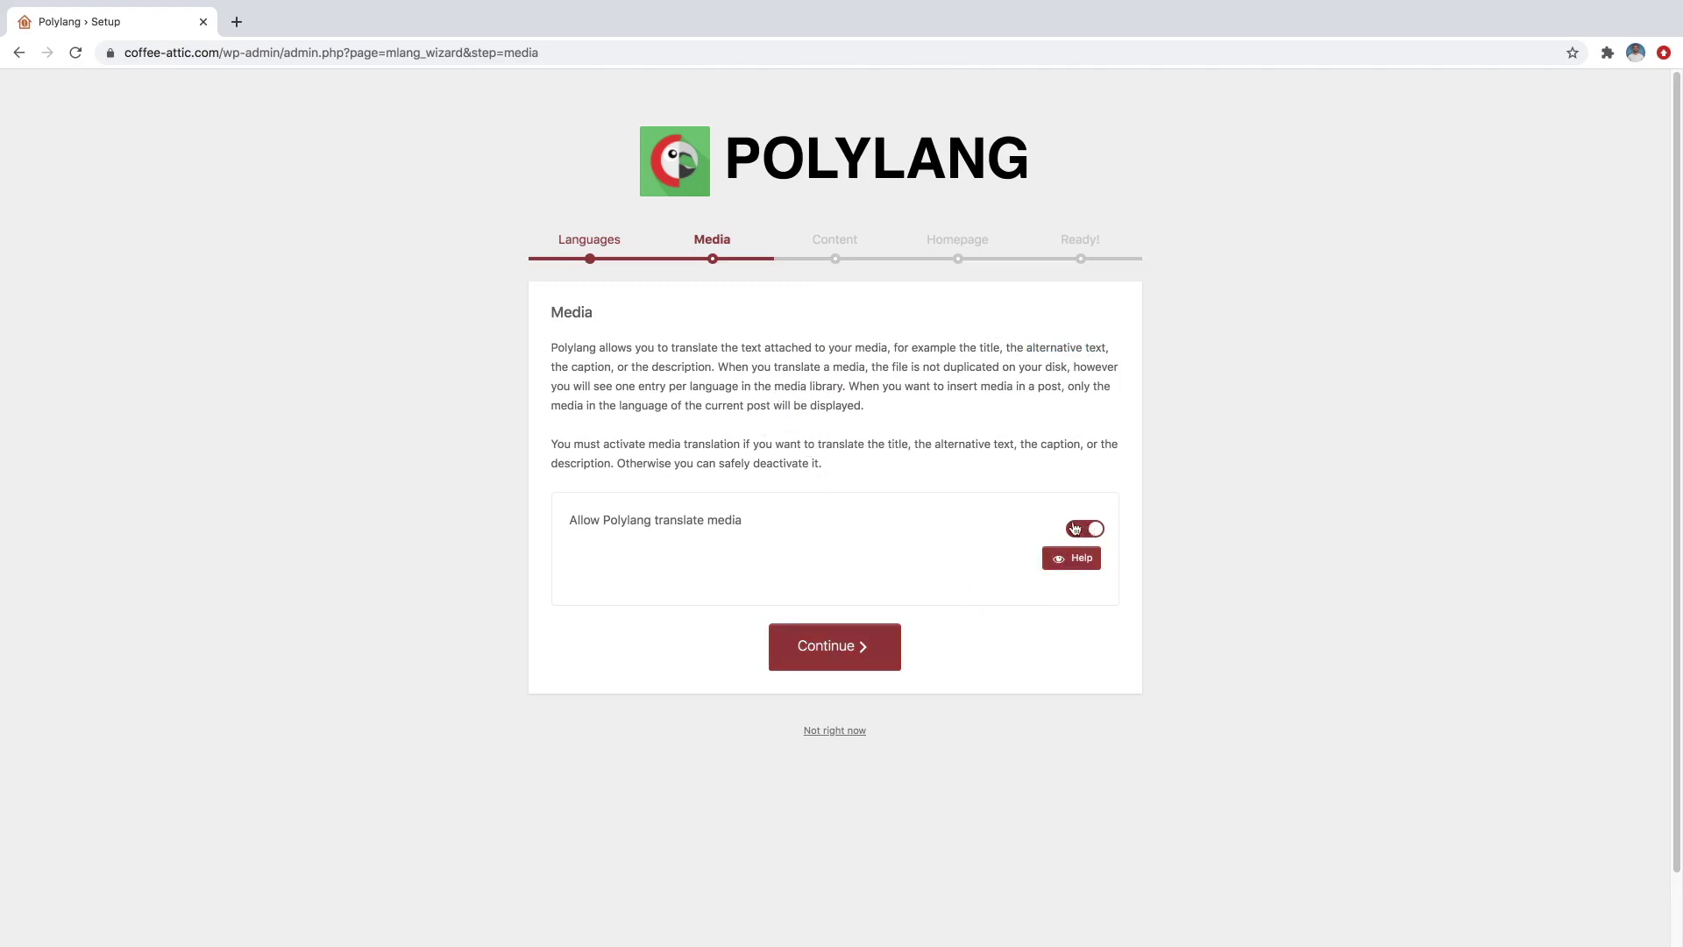
left_click(840, 649)
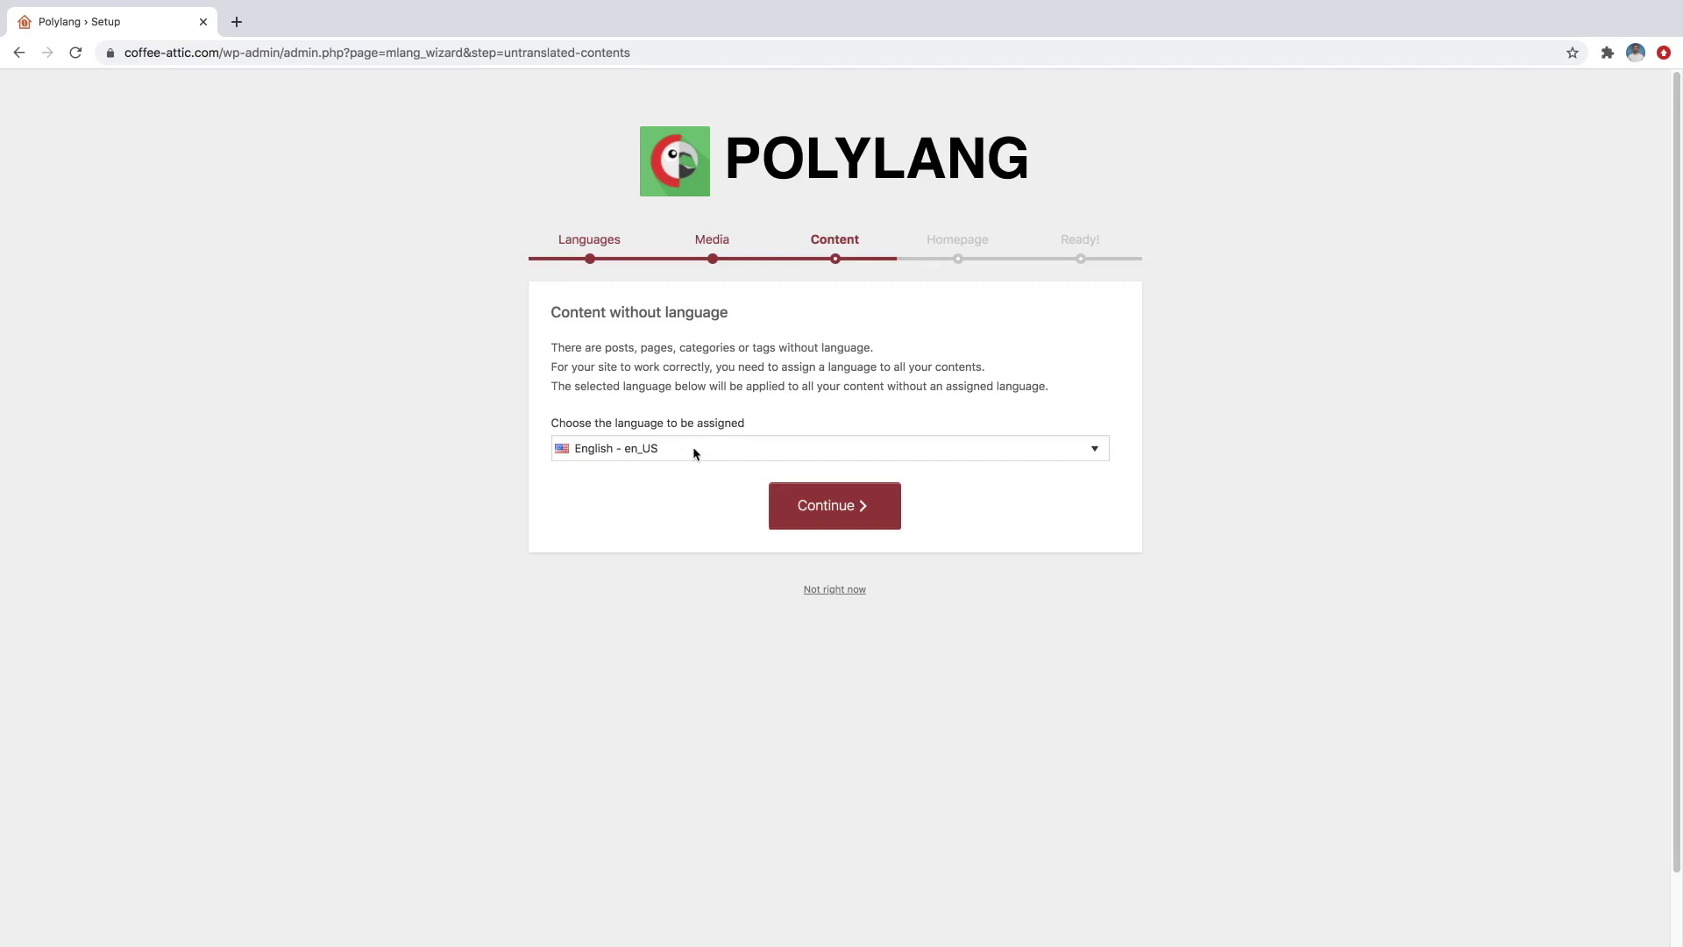
left_click(840, 516)
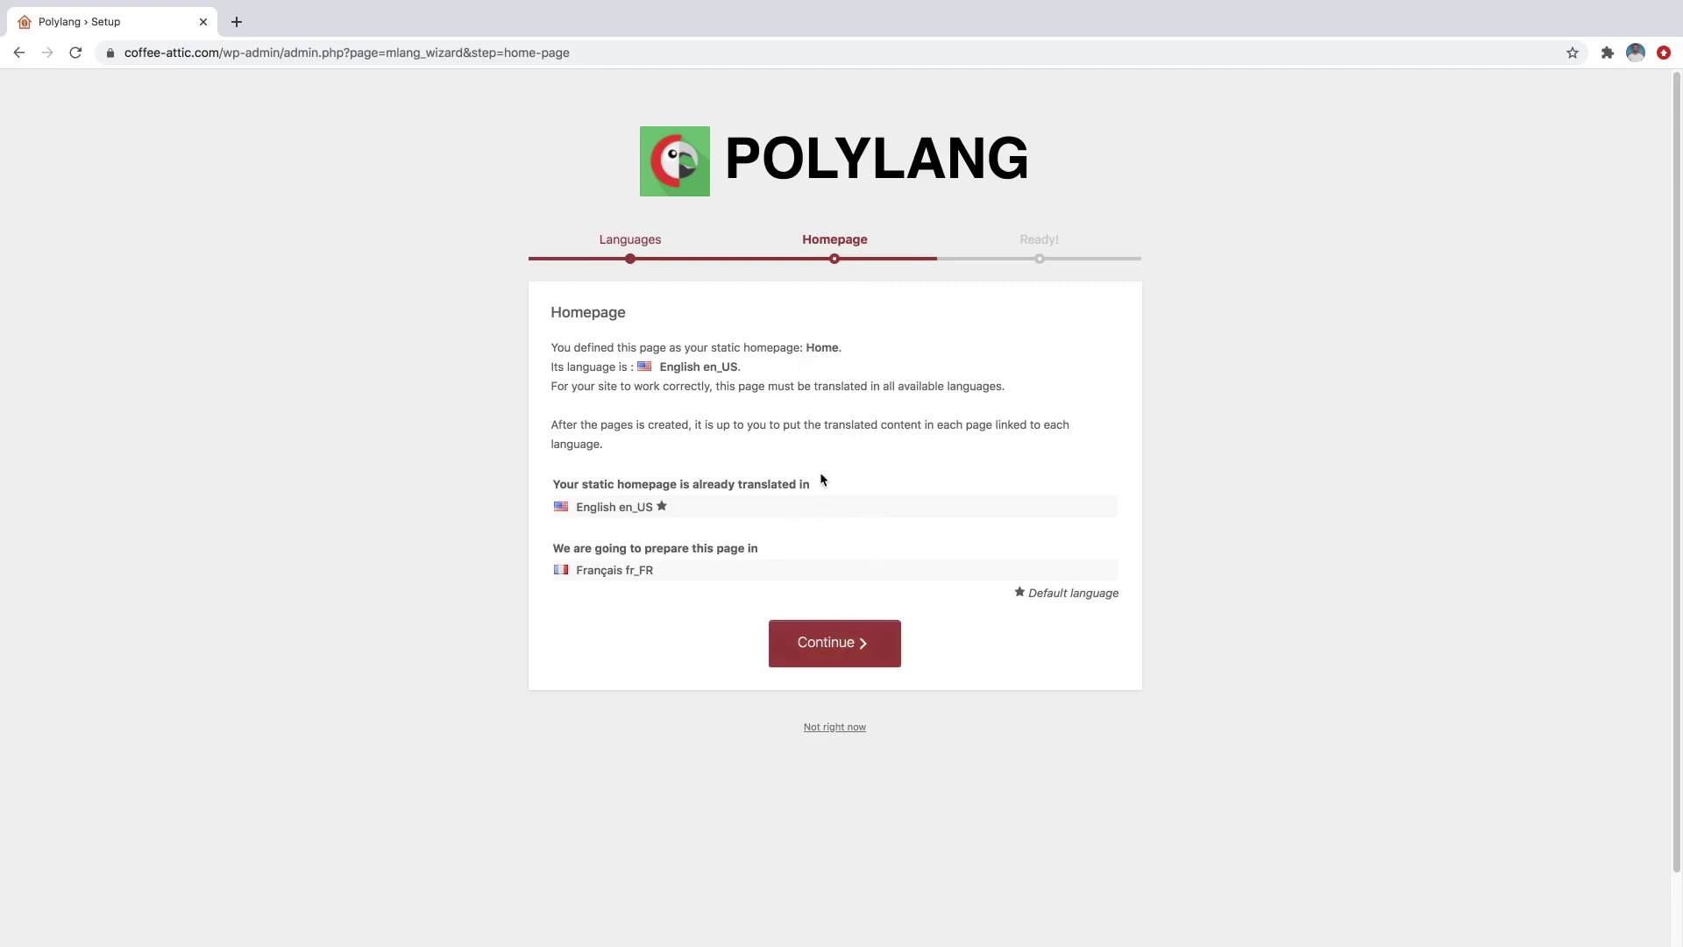
left_click(844, 657)
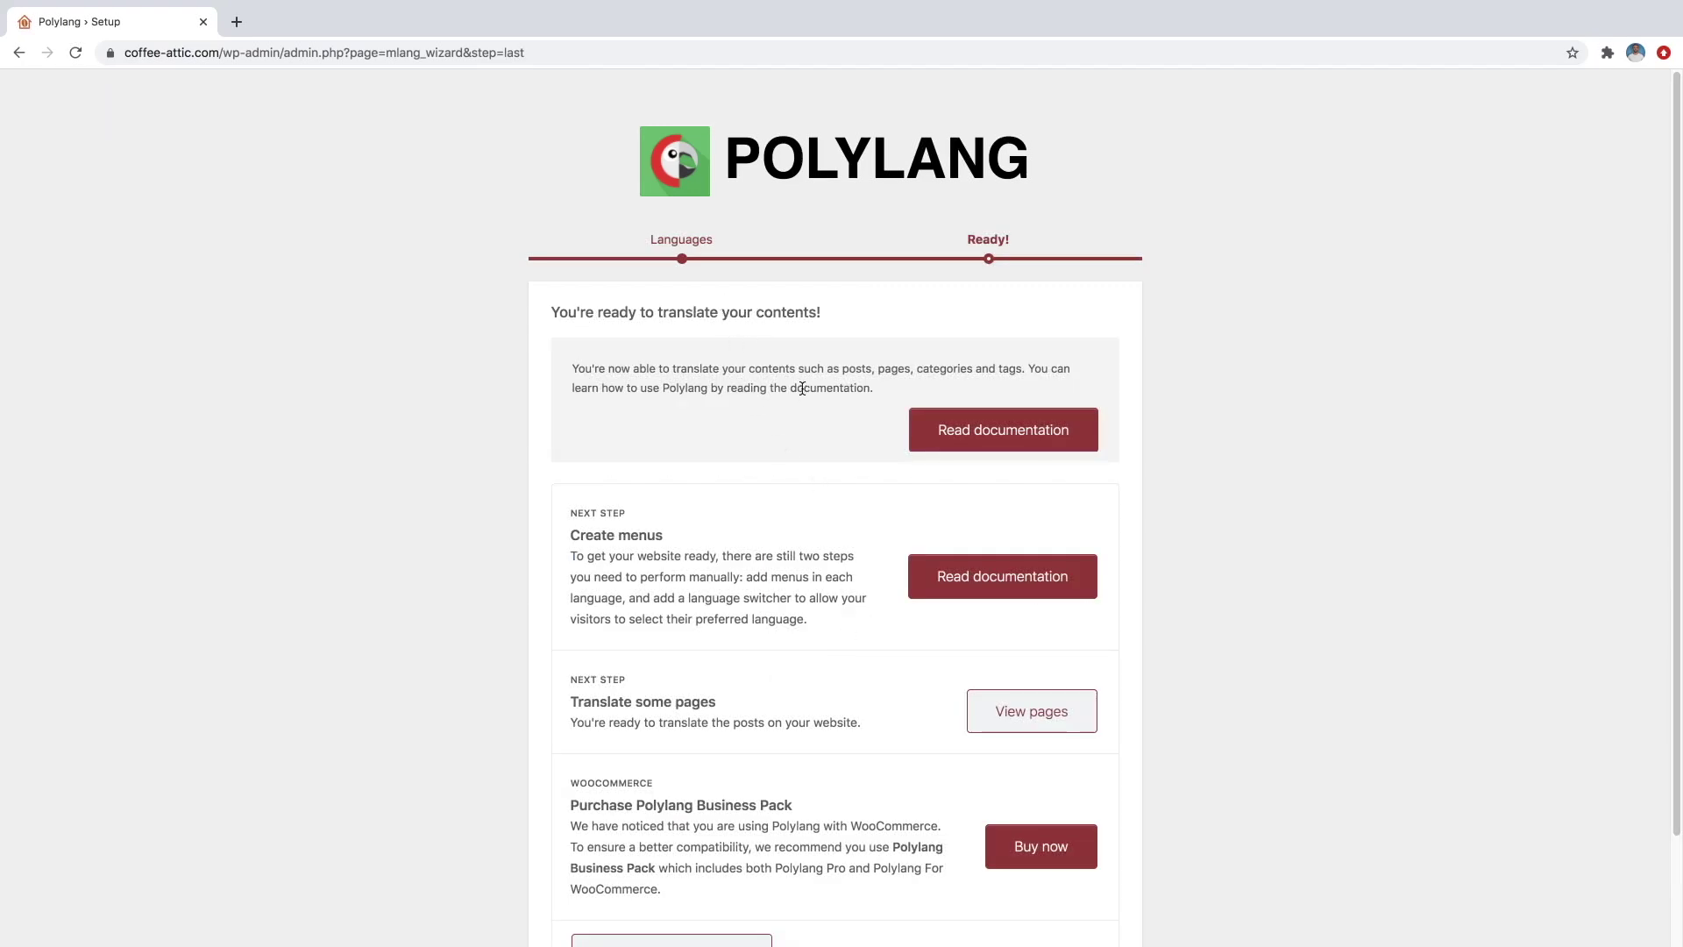
scroll(791, 497, "down", 3)
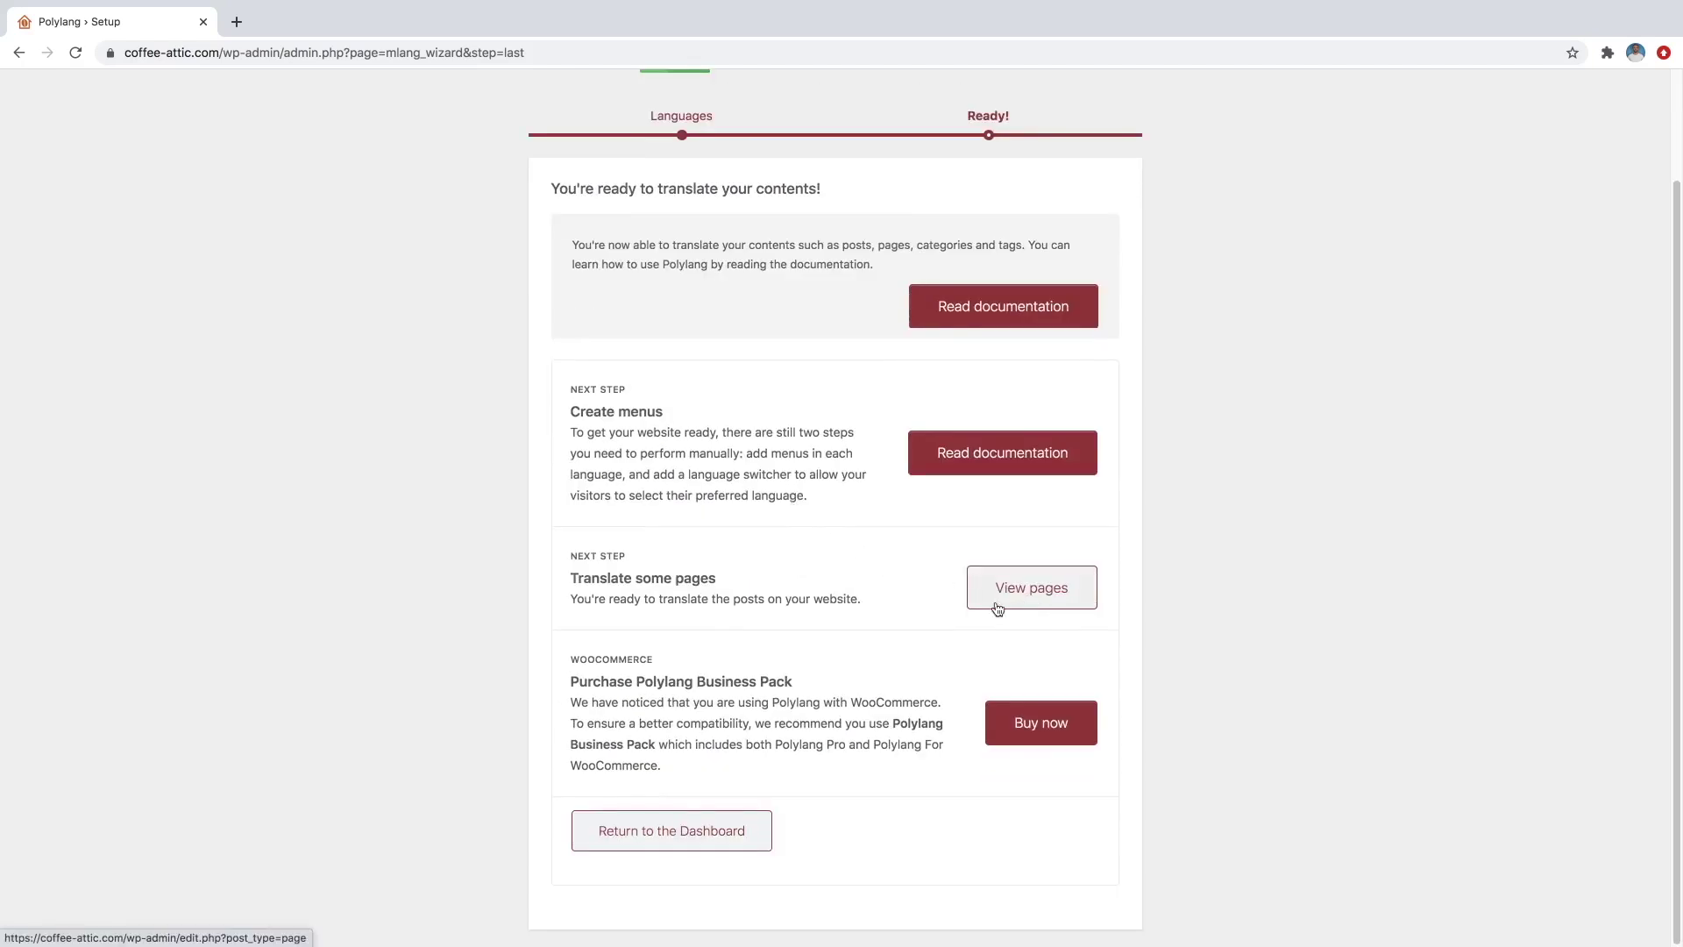
left_click(707, 844)
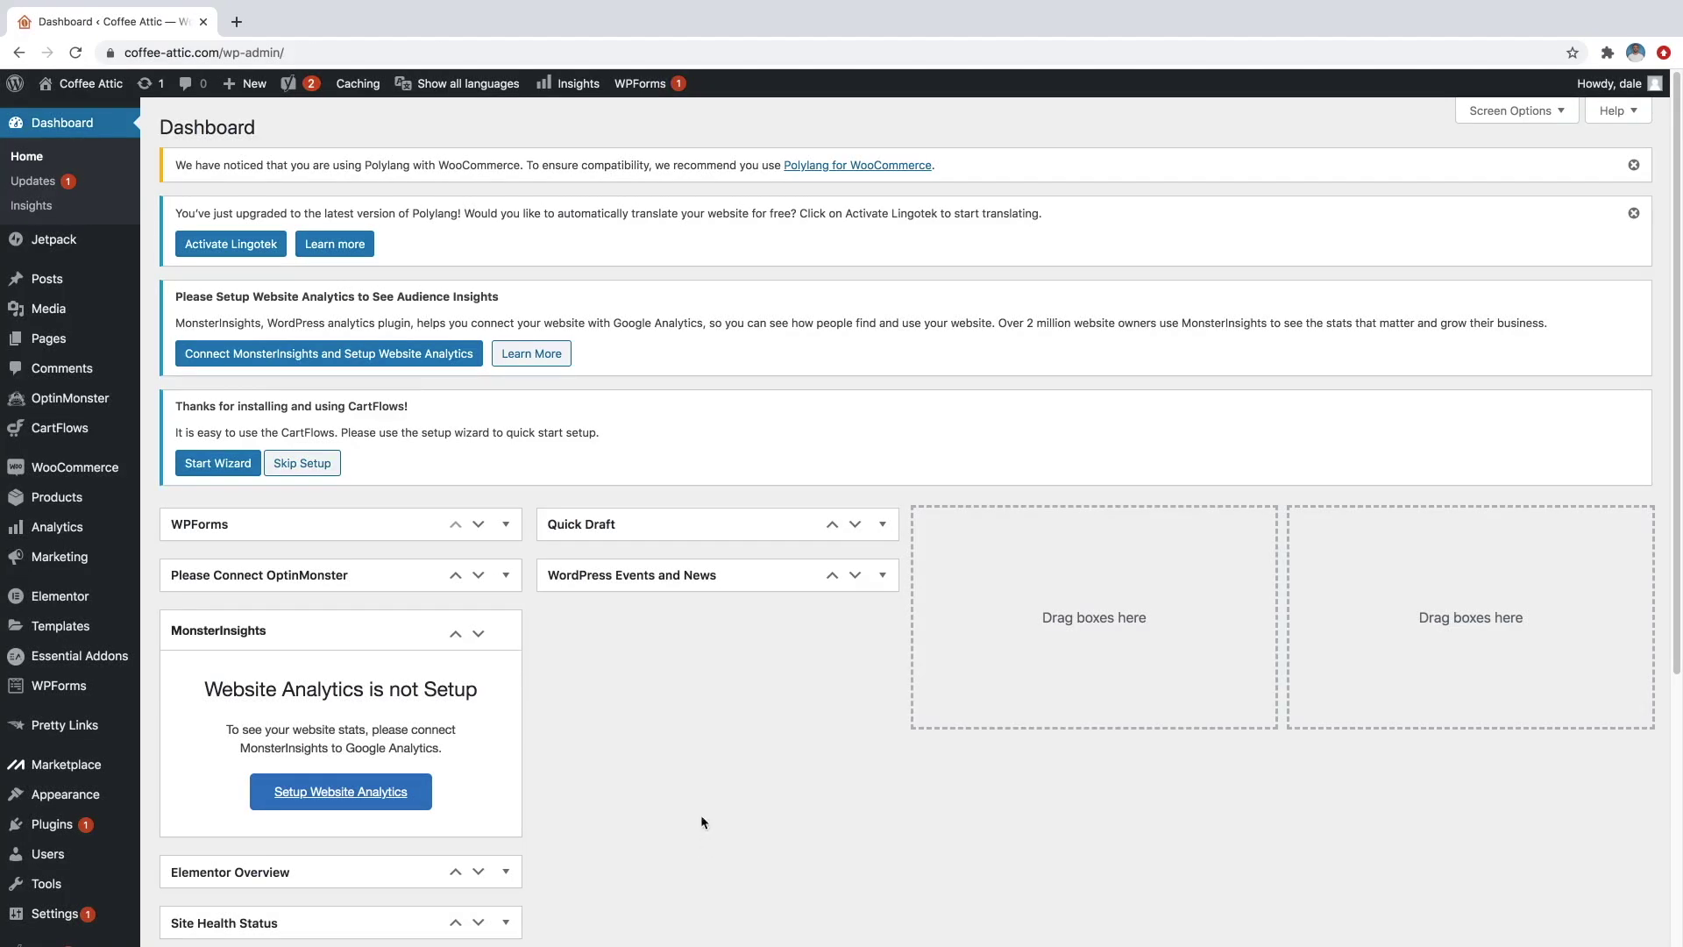
- Open 'The Top 10 Best Drip Coffee Makers | 2020' in the editor and reach its Languages panel
mouse_move(48, 279)
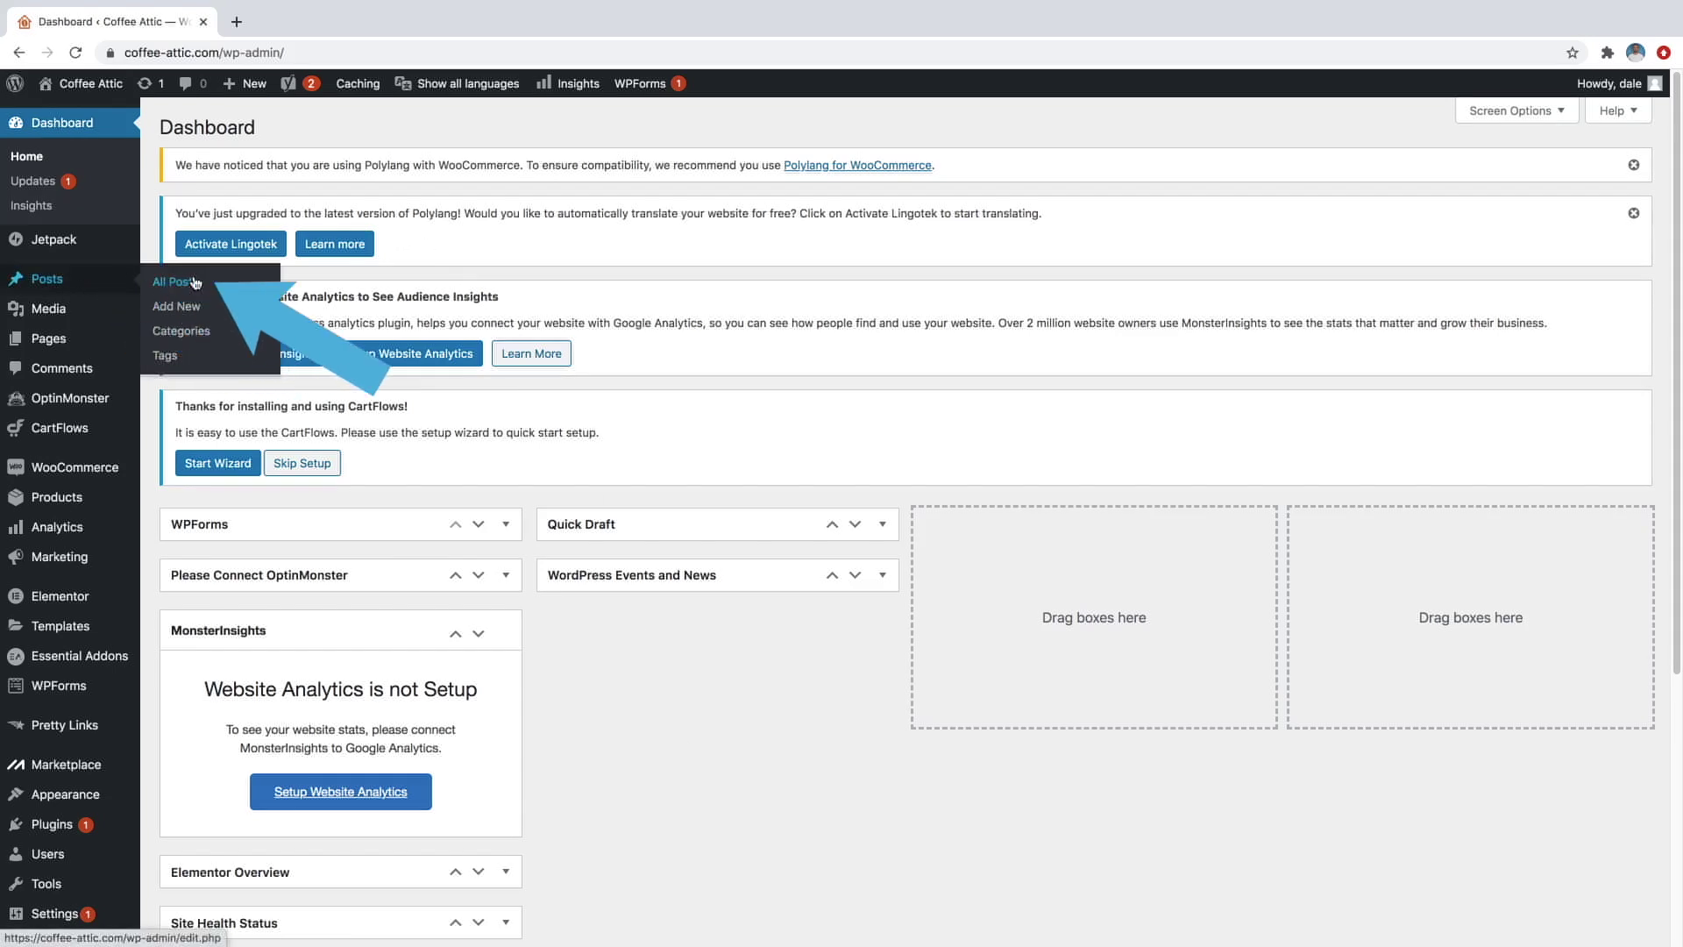
left_click(192, 282)
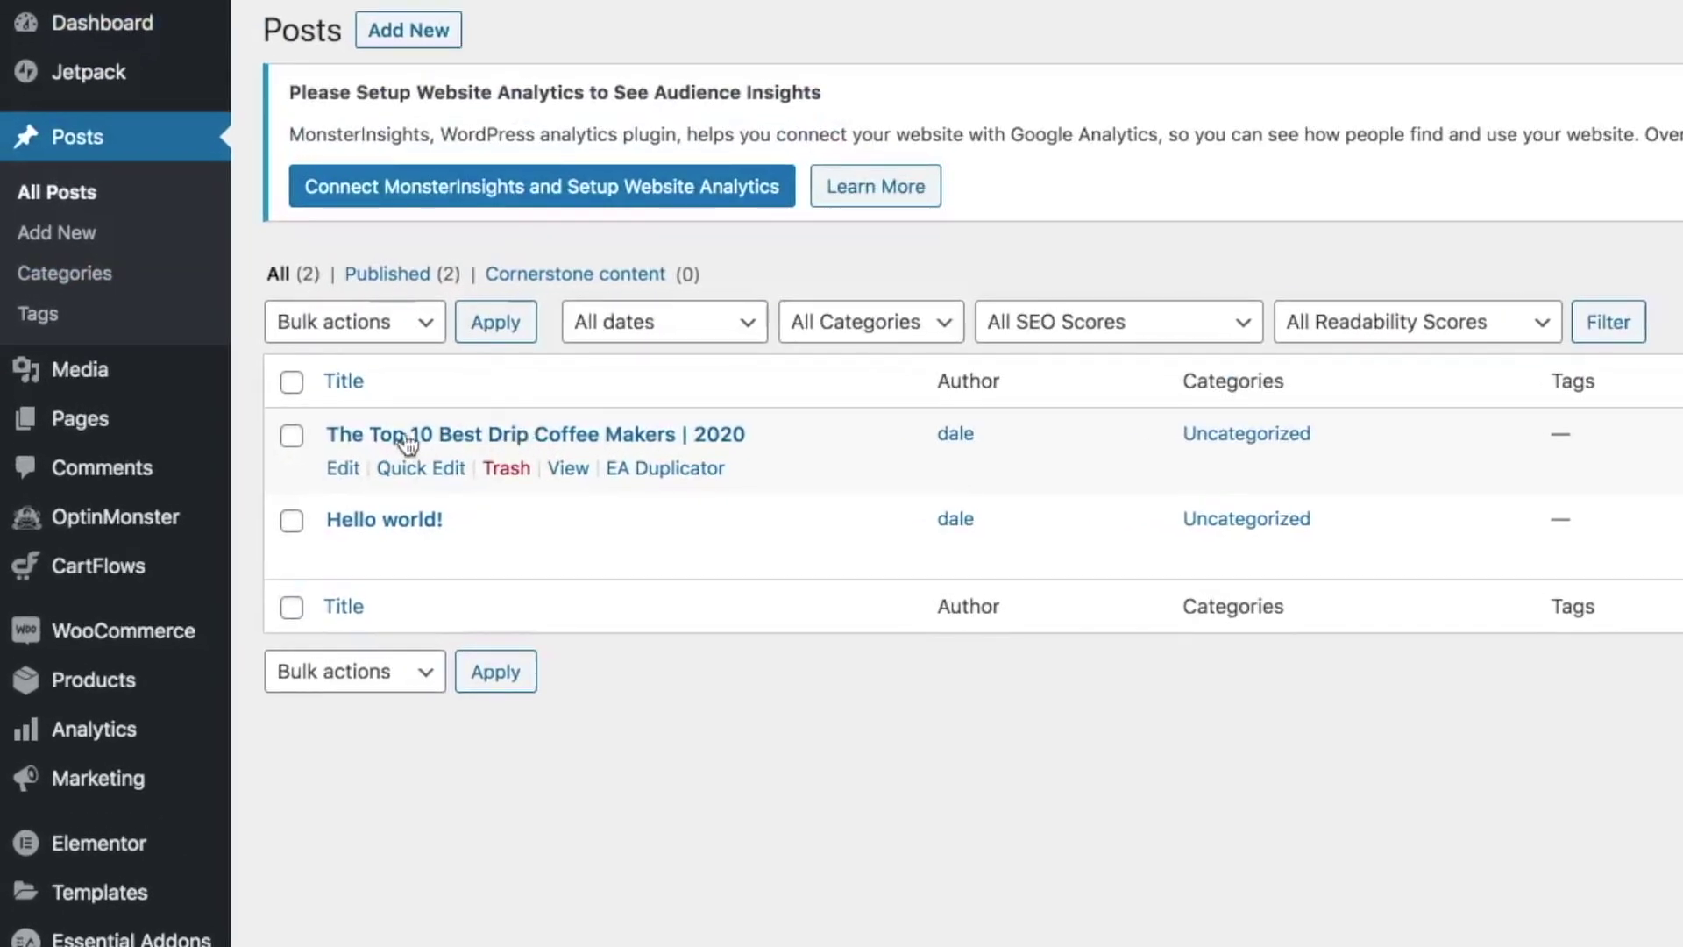
left_click(343, 471)
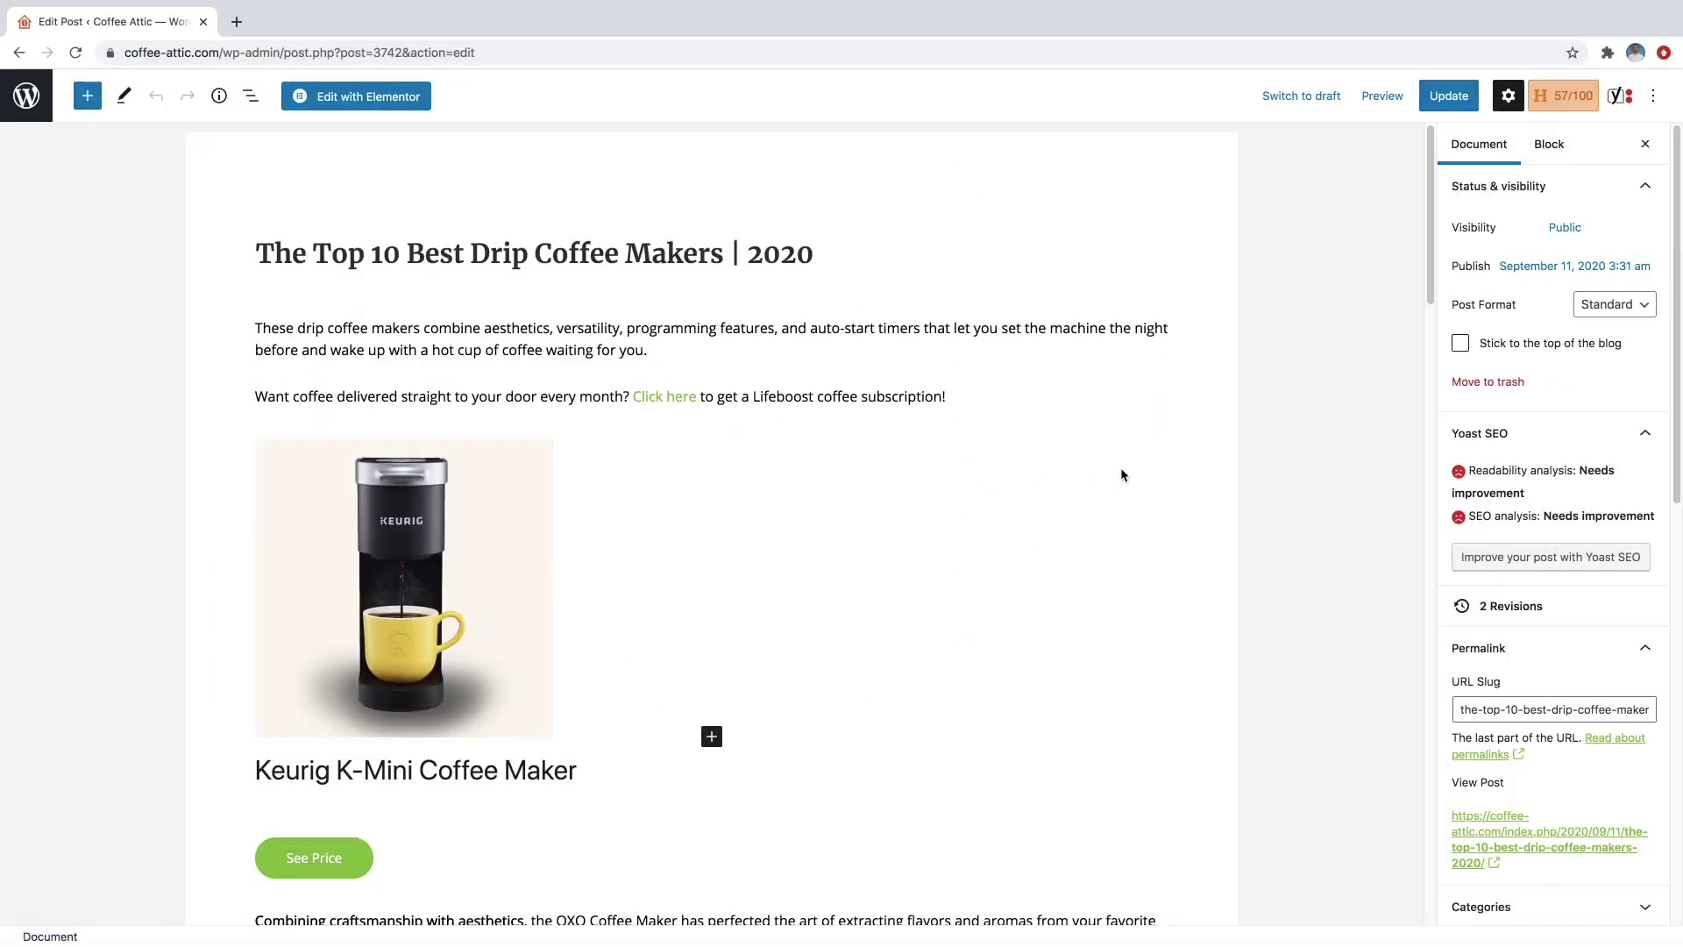
scroll(1490, 482, "down", 3)
scroll(1569, 483, "down", 10)
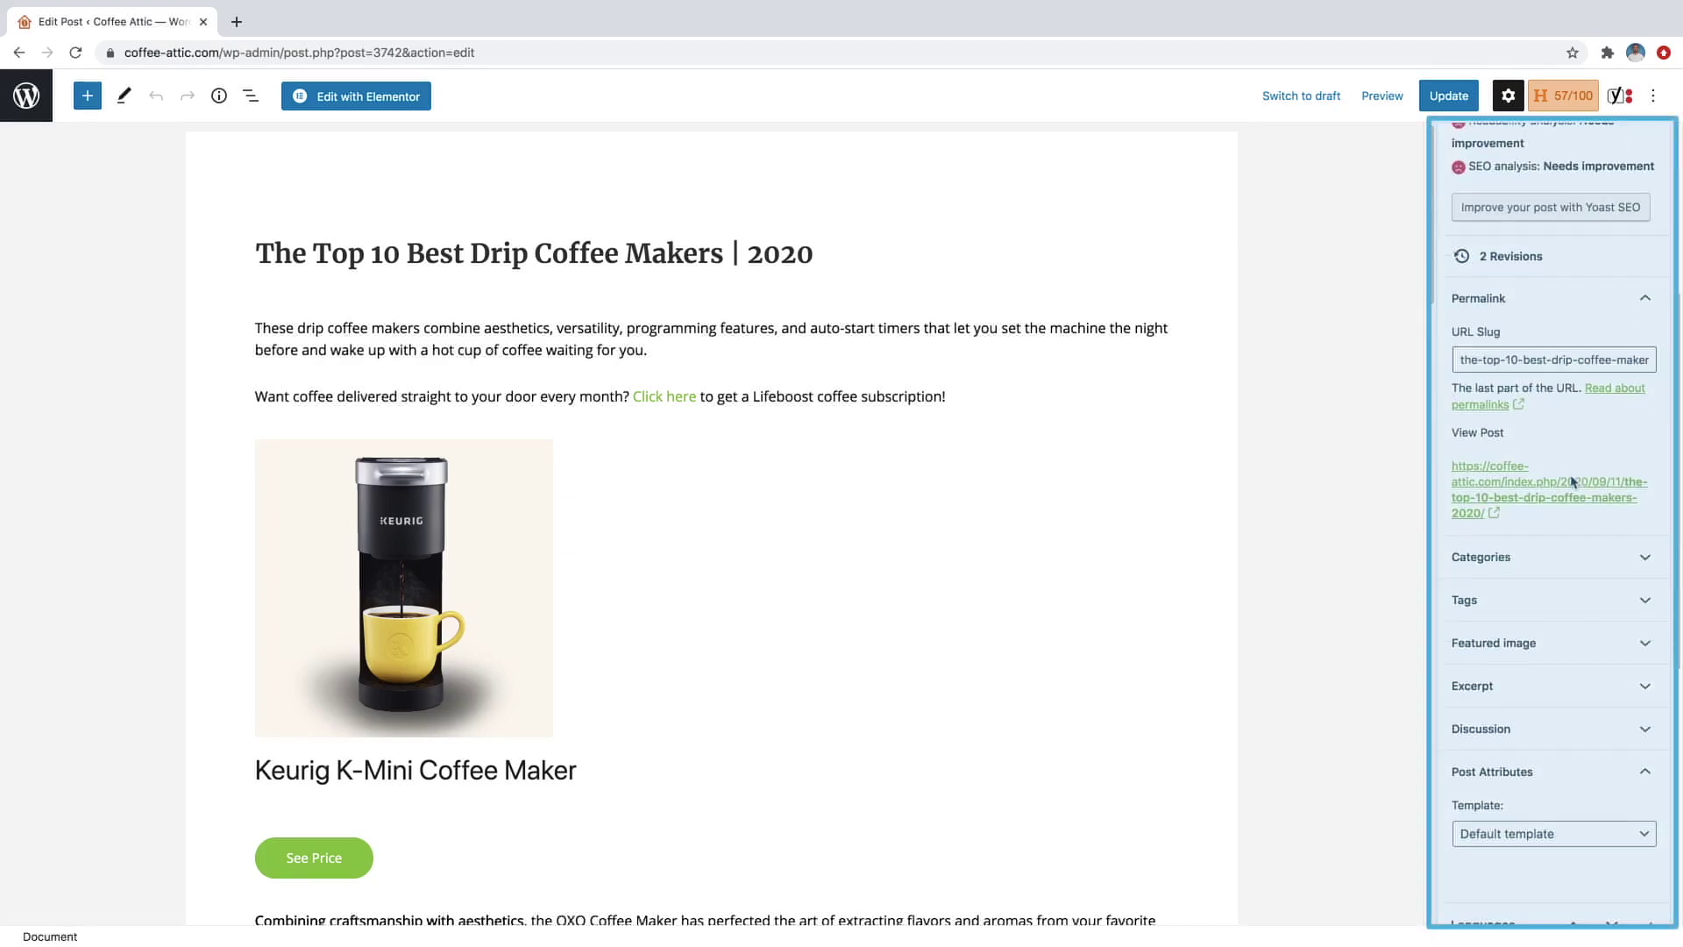
scroll(1542, 526, "down", 2)
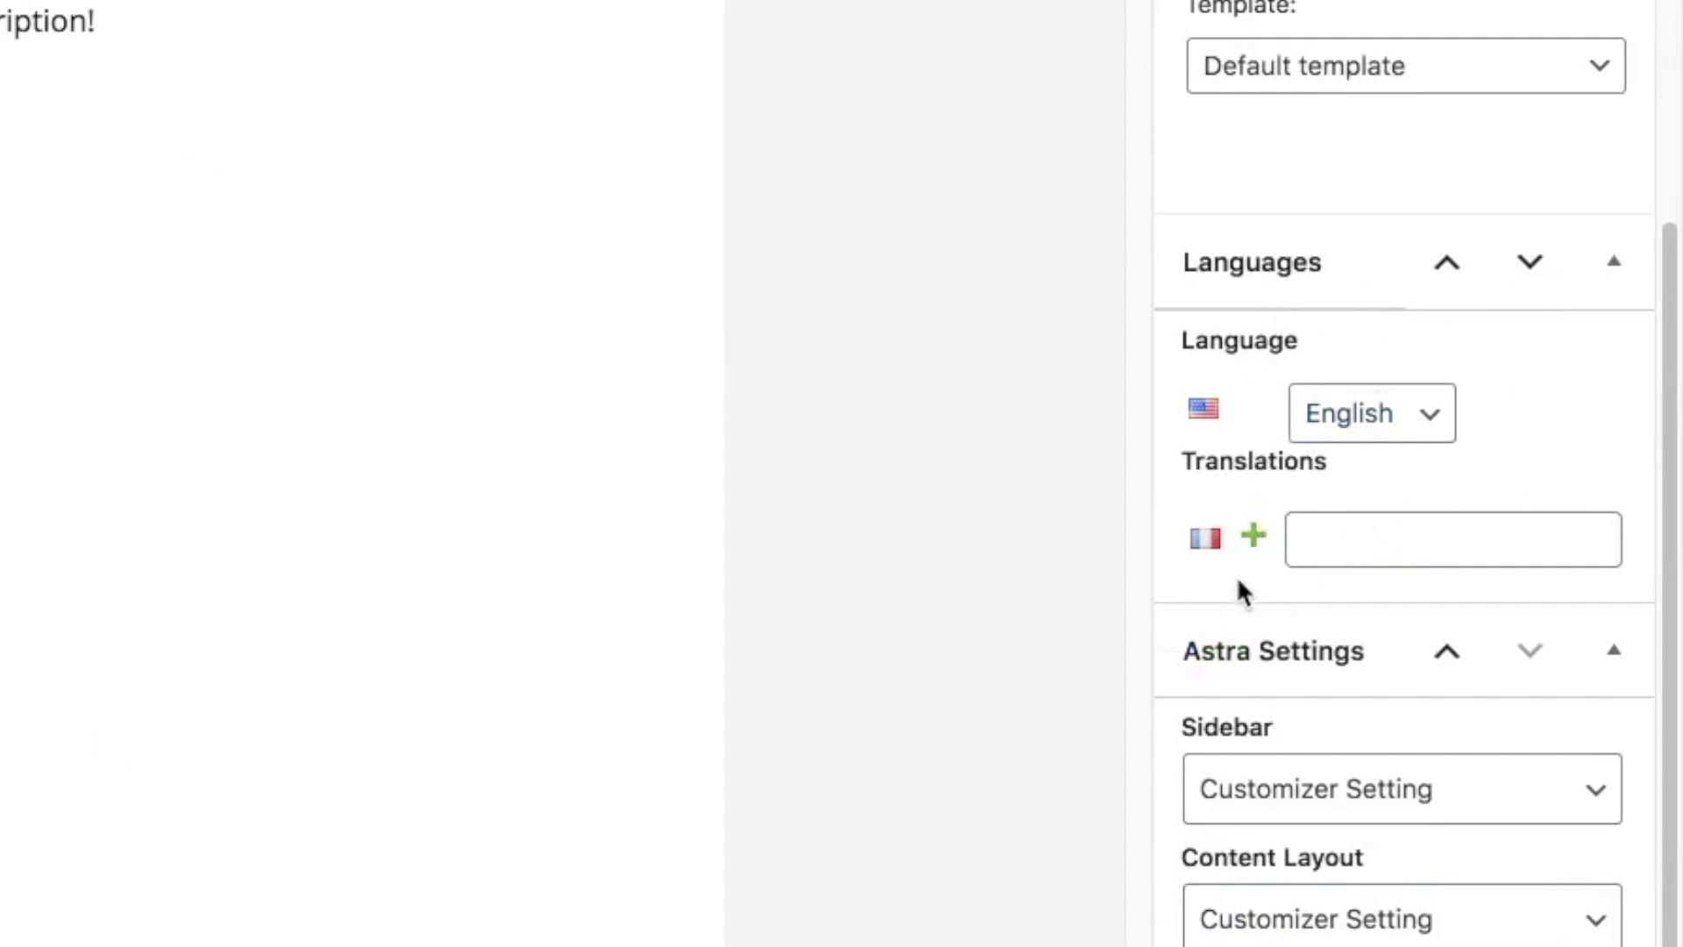
- Start a French version from the Languages panel, then abandon the draft for the Posts list
left_click(1257, 536)
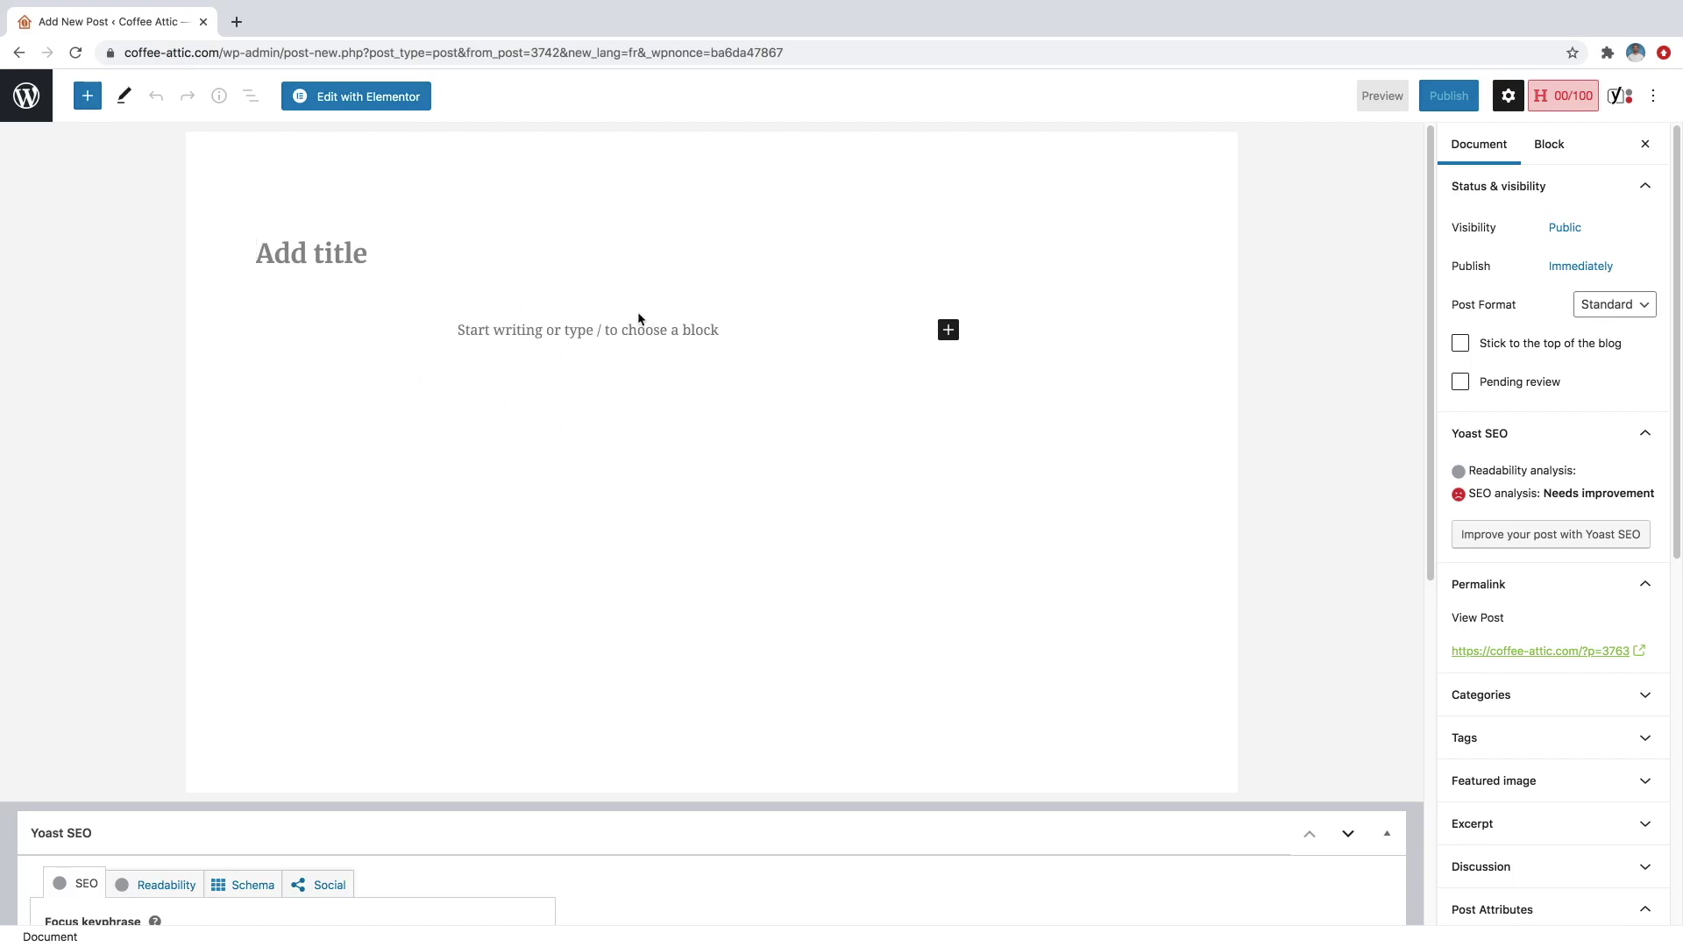
left_click(38, 99)
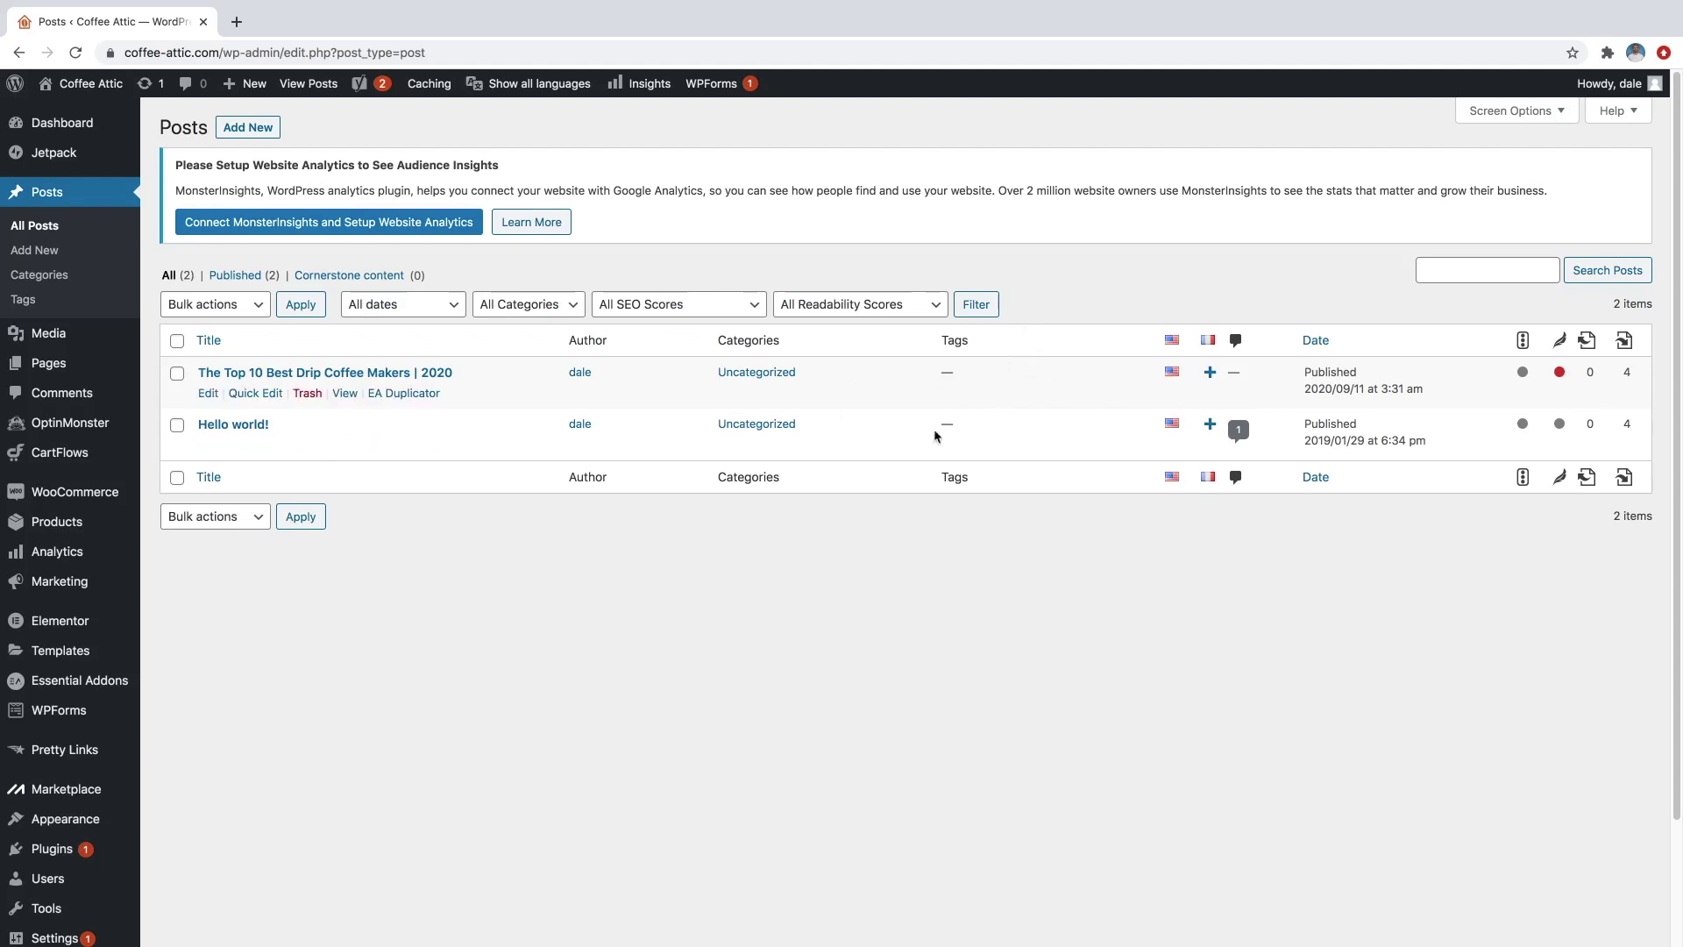
- Deactivate Polylang under Installed Plugins, then delete it along with its data
mouse_move(53, 848)
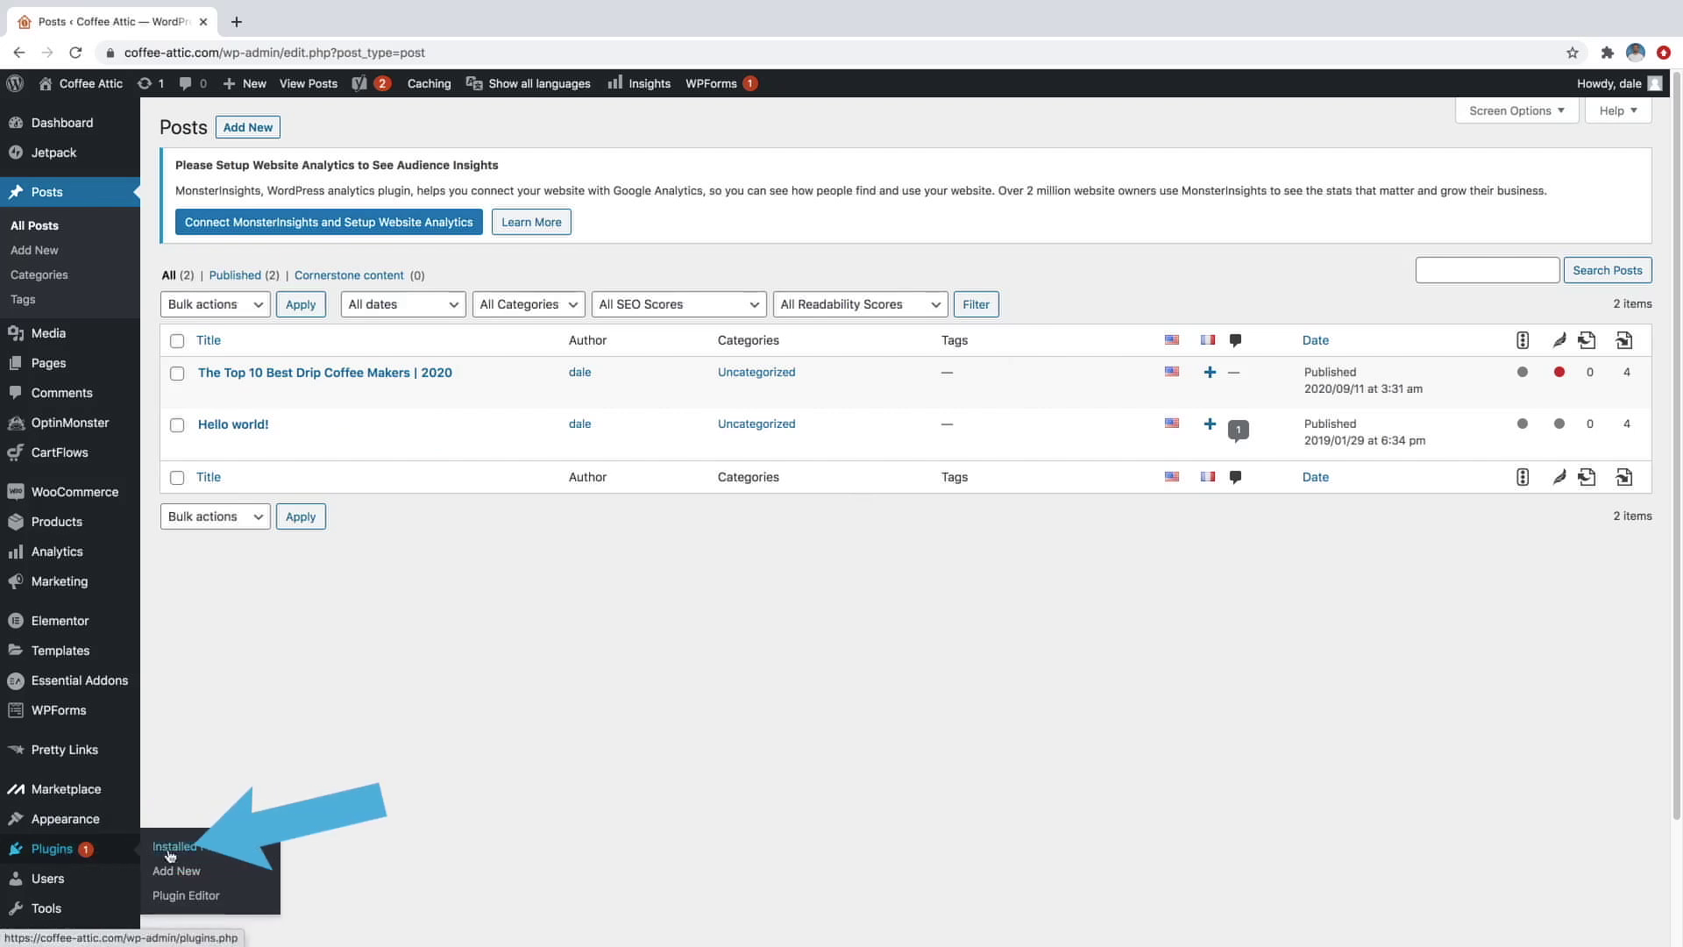
left_click(208, 849)
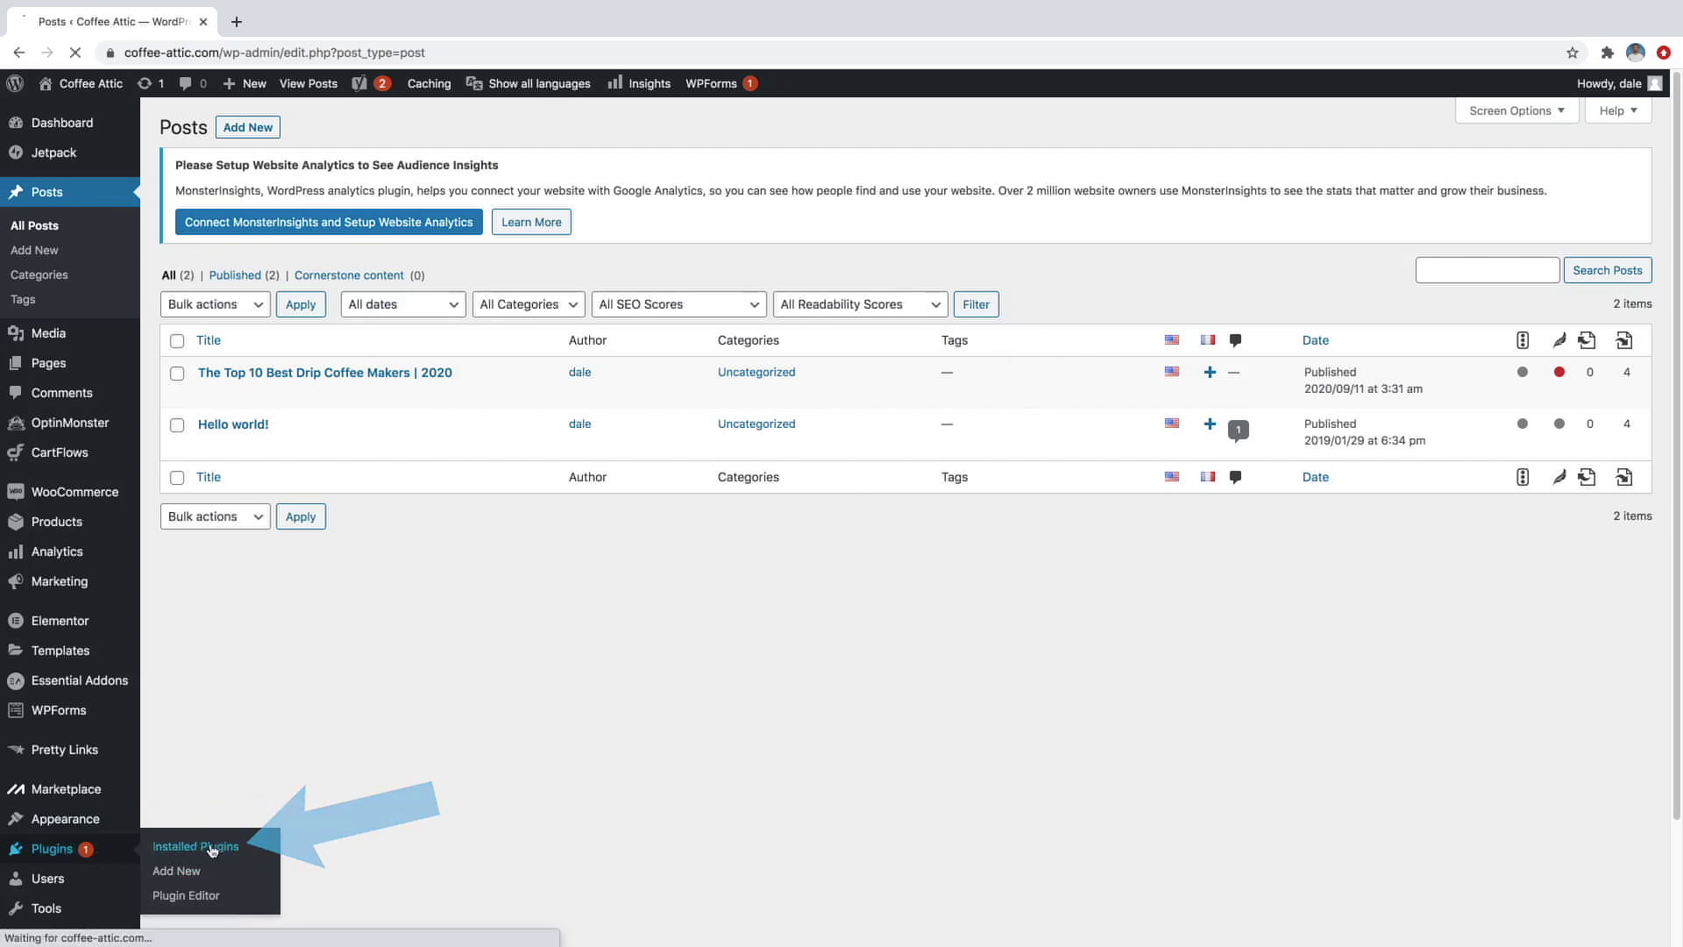
scroll(399, 745, "down", 5)
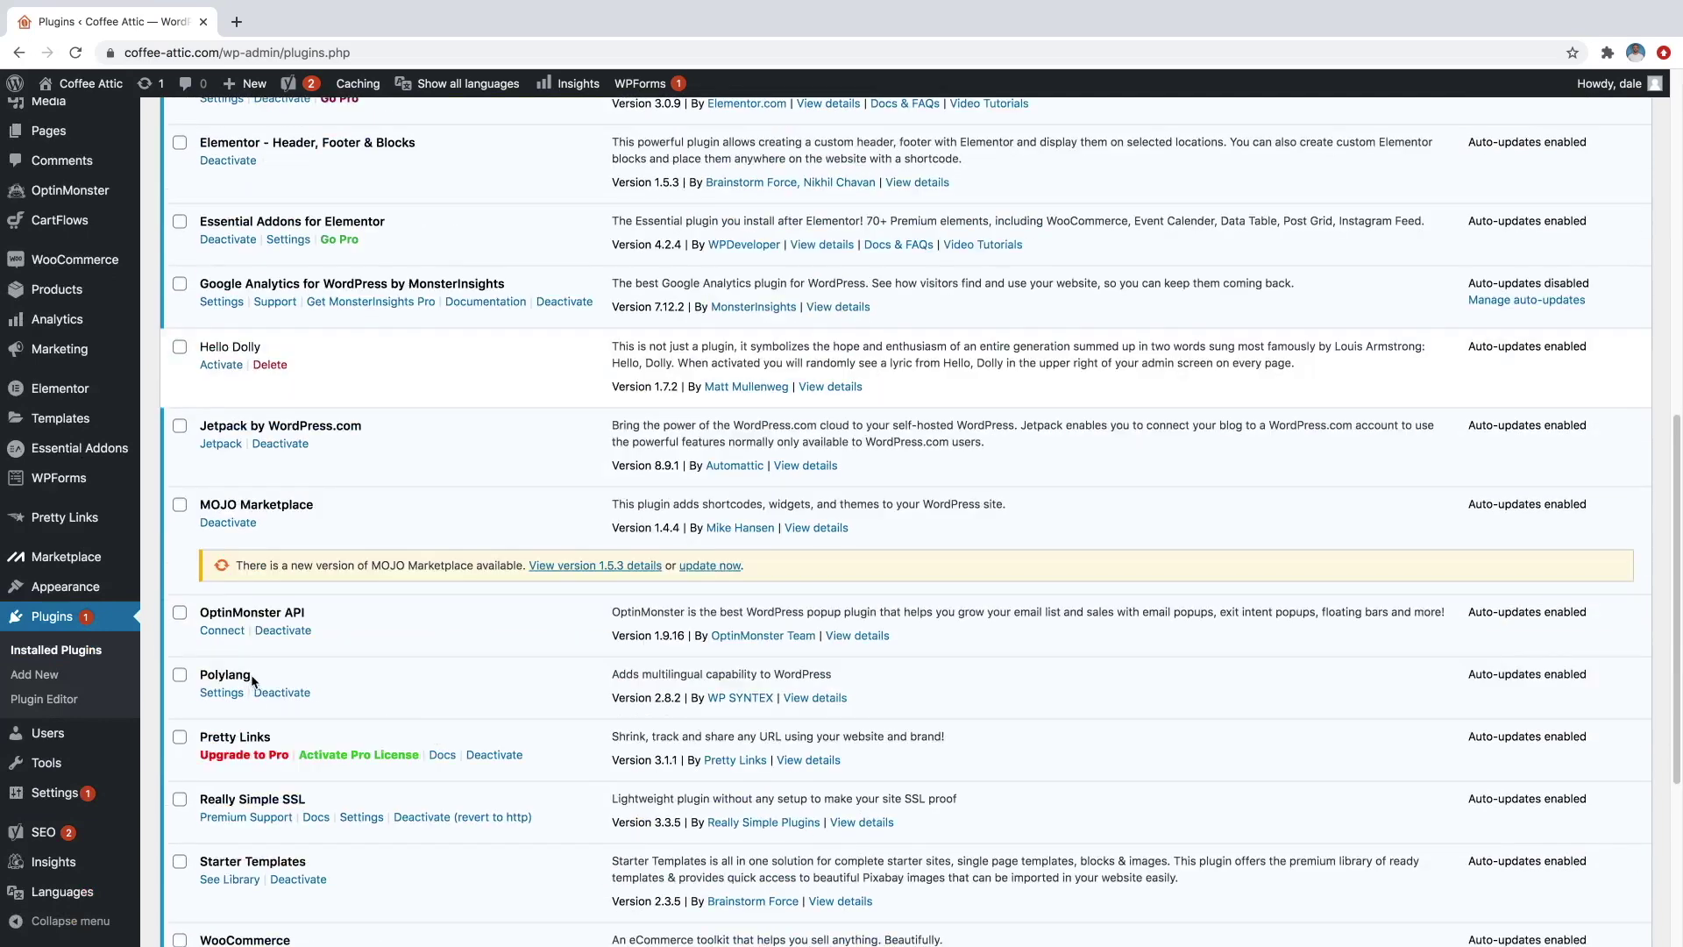
left_click(303, 695)
scroll(304, 695, "down", 3)
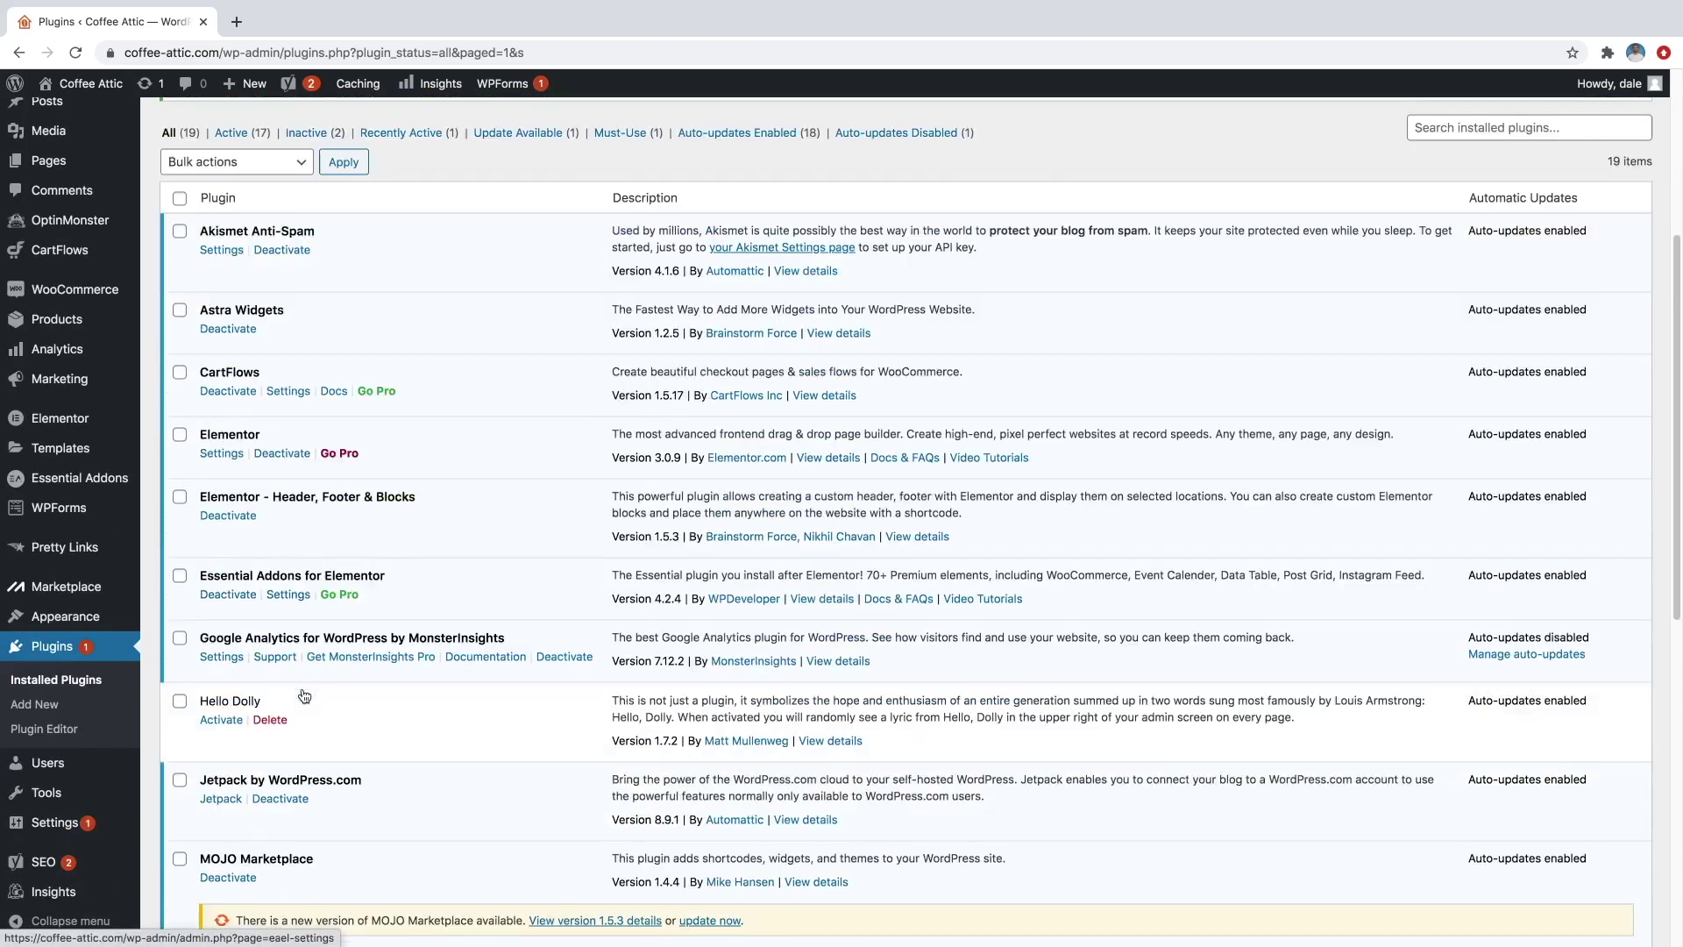
scroll(303, 691, "down", 5)
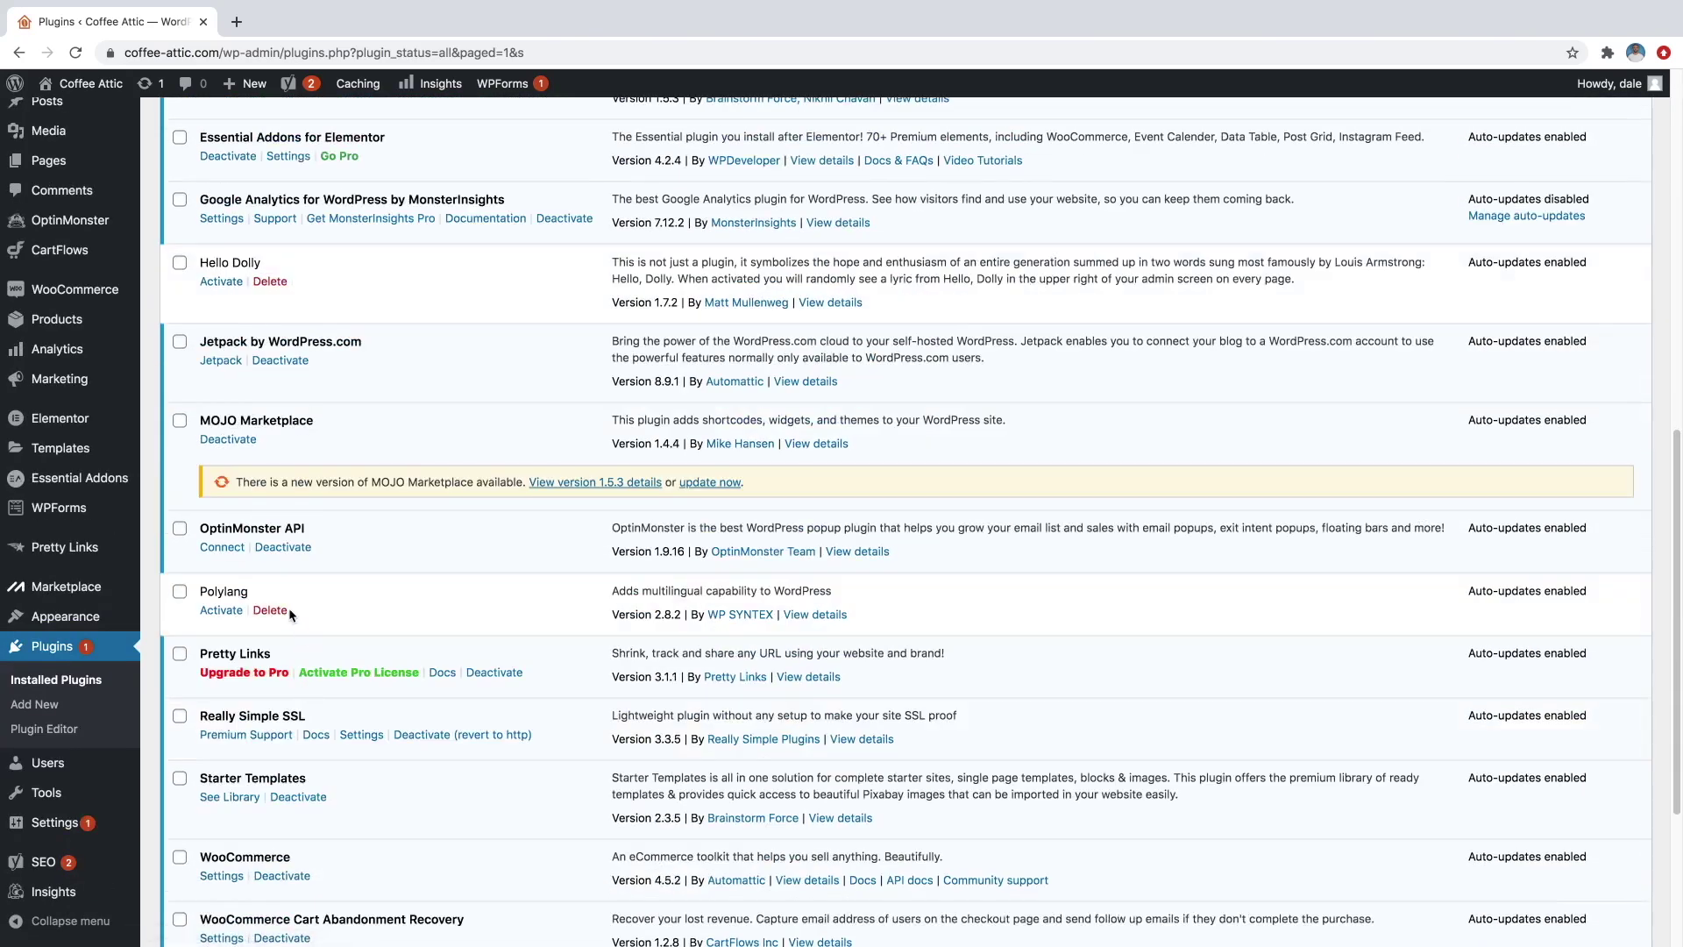
left_click(270, 611)
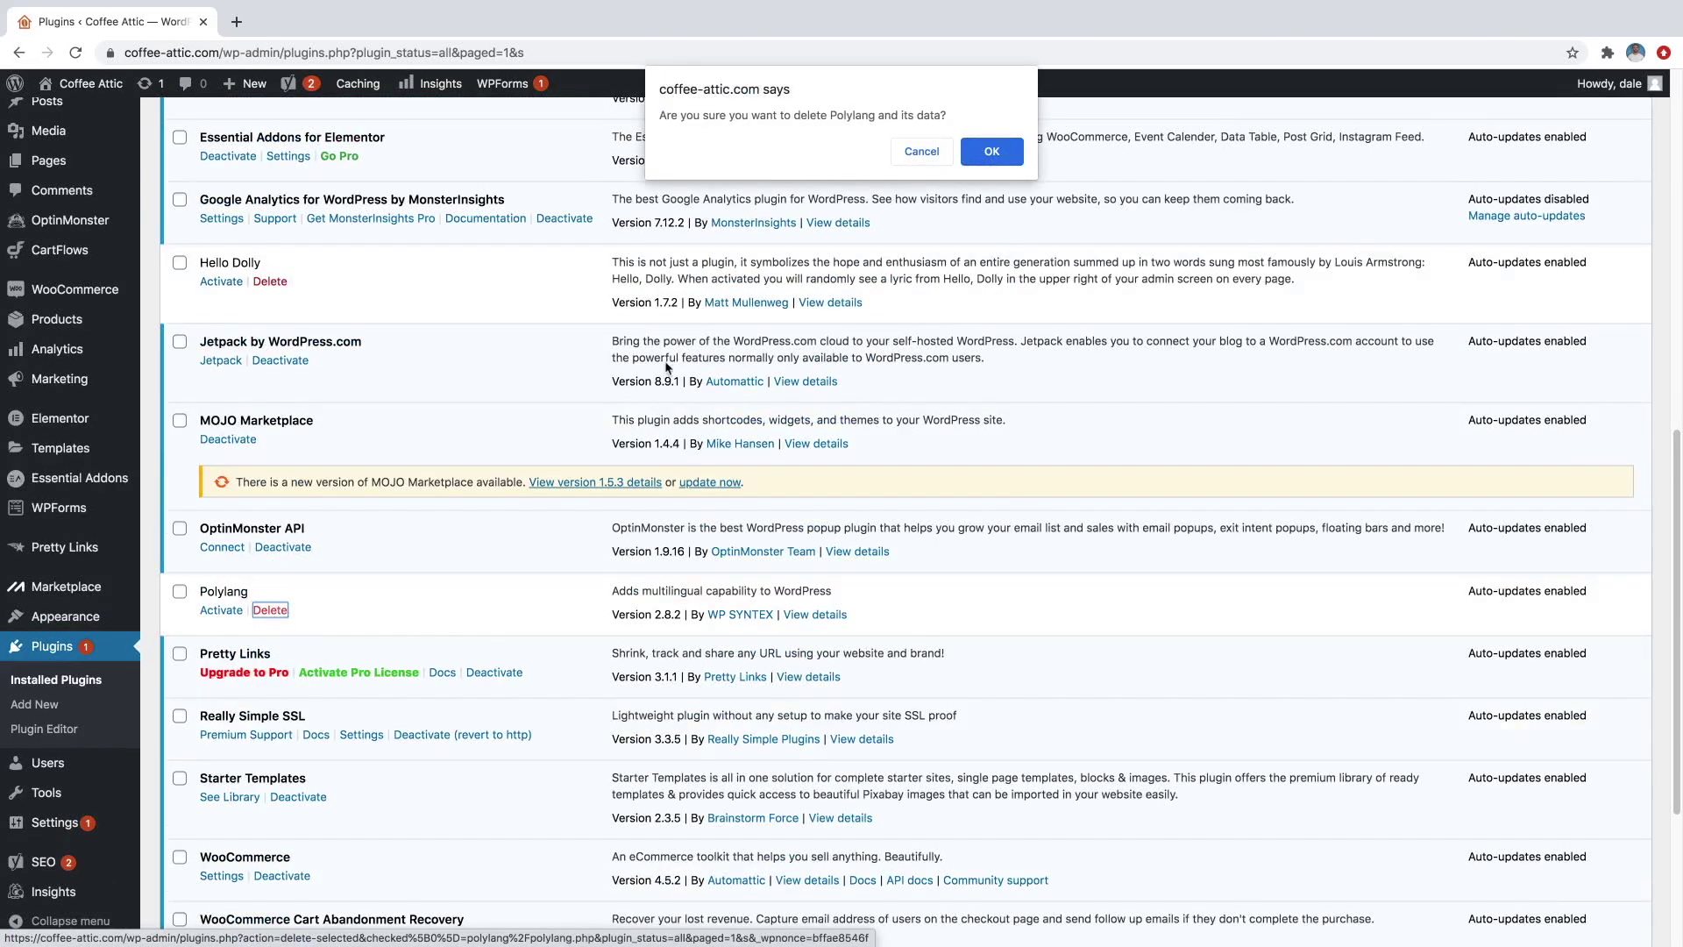
left_click(992, 151)
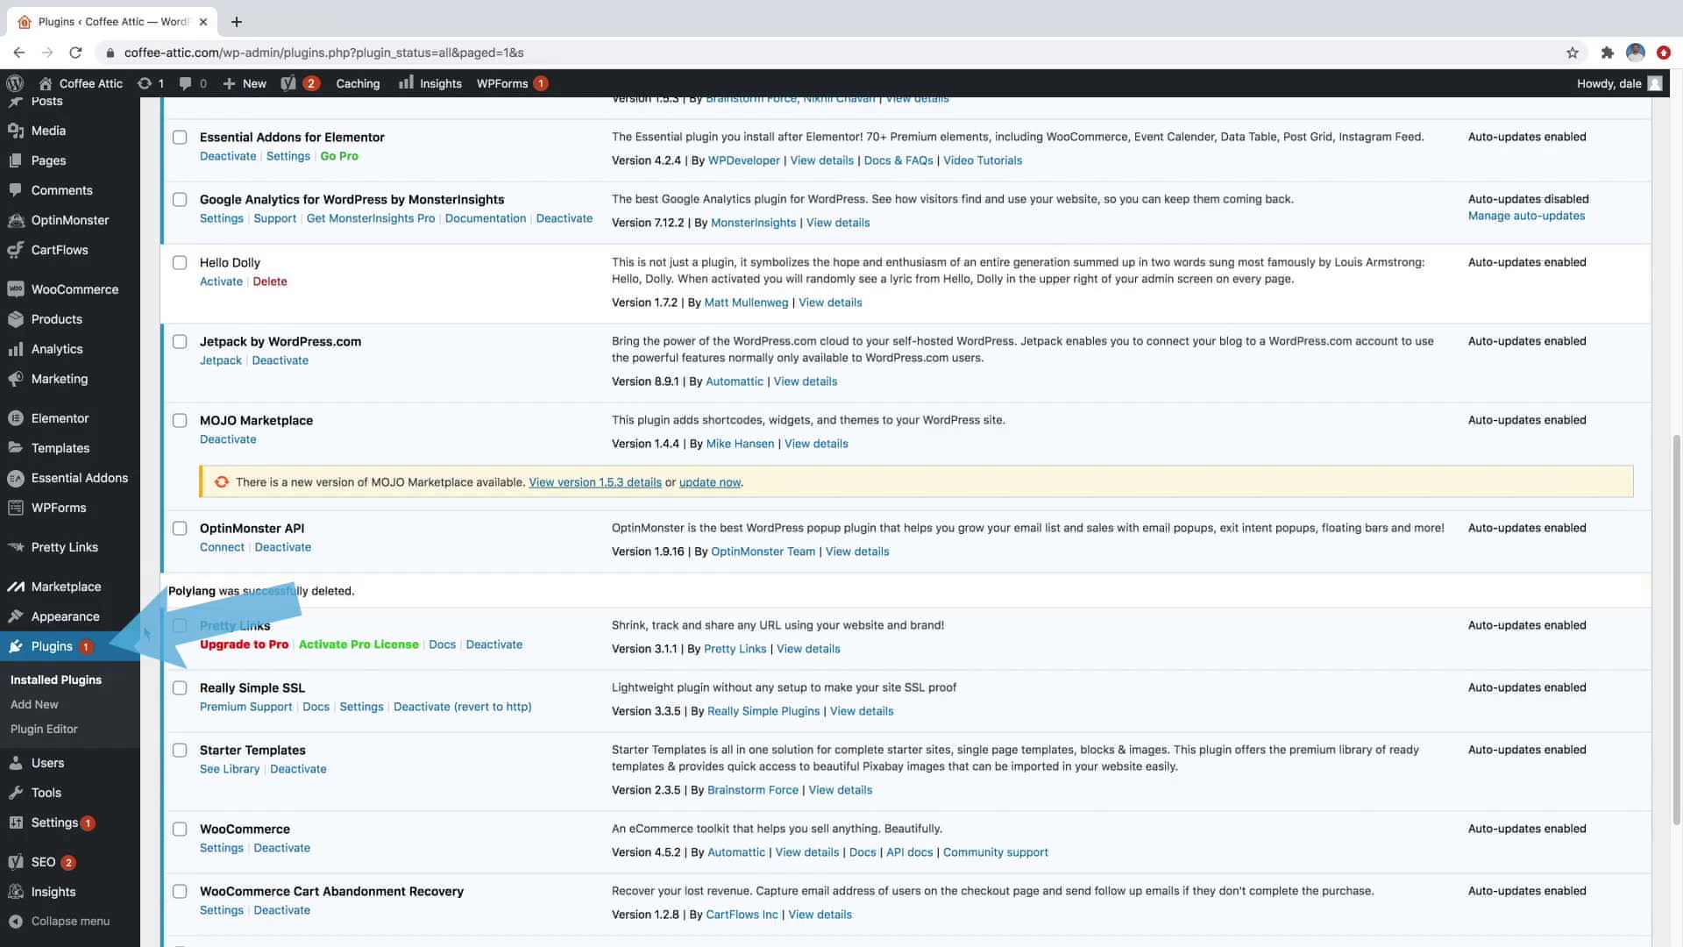
- Search for 'google language translator', then install and activate the Google Language Translator plugin
left_click(59, 706)
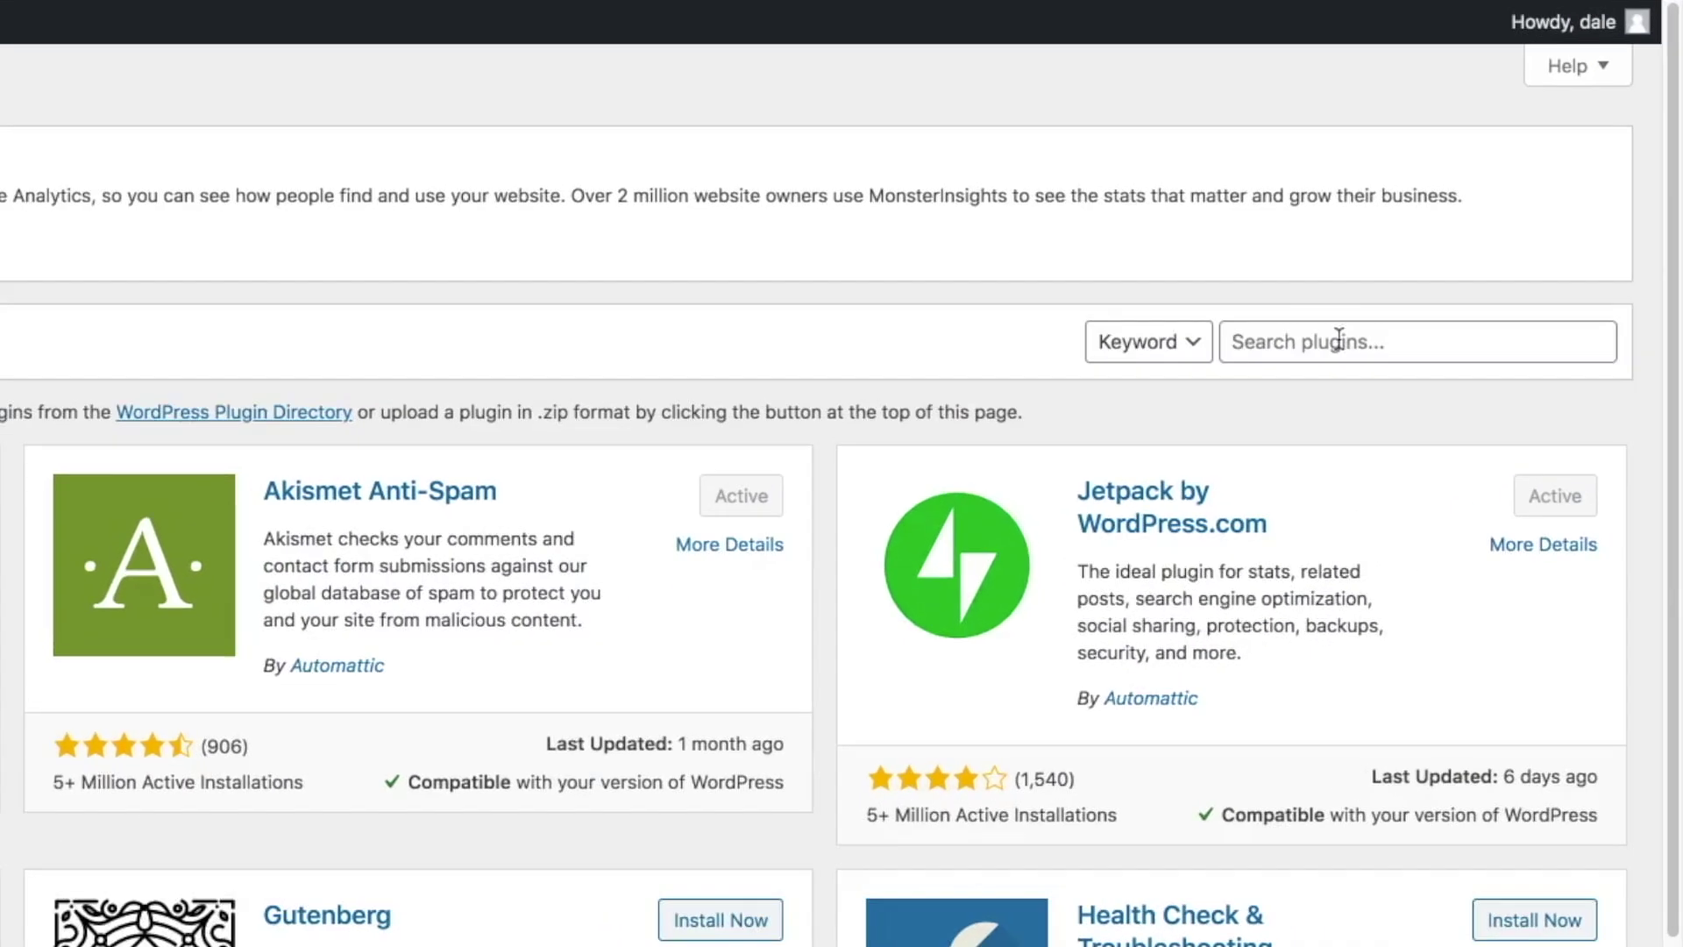
left_click(1471, 278)
type("goo")
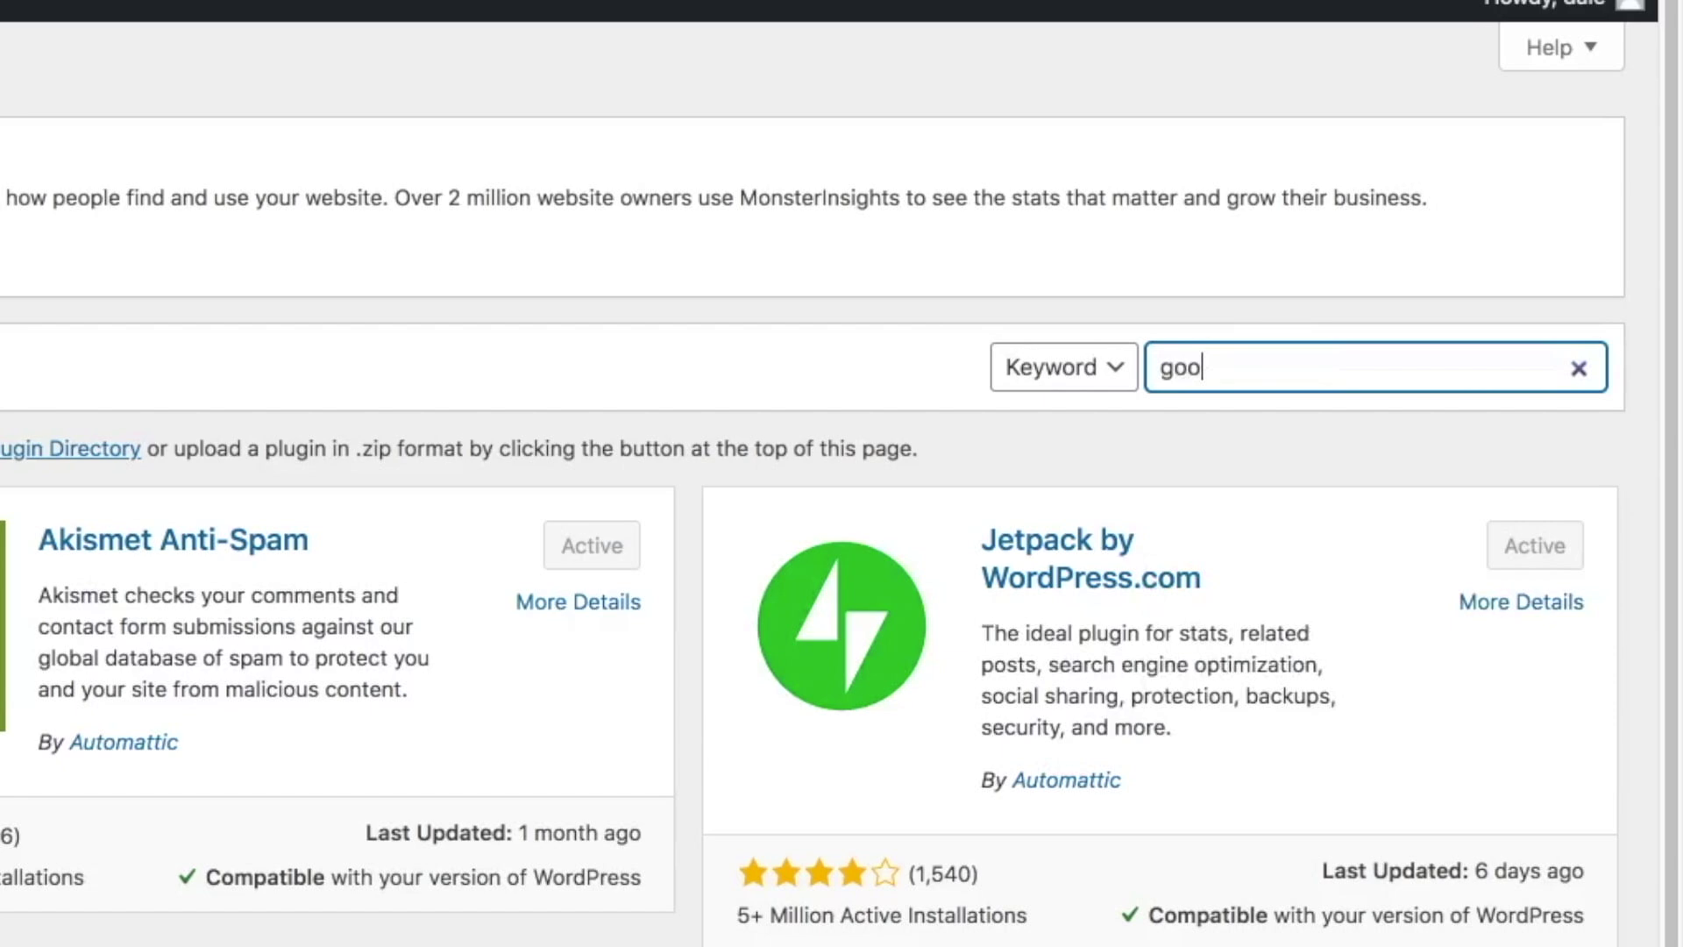
type("gle language transla")
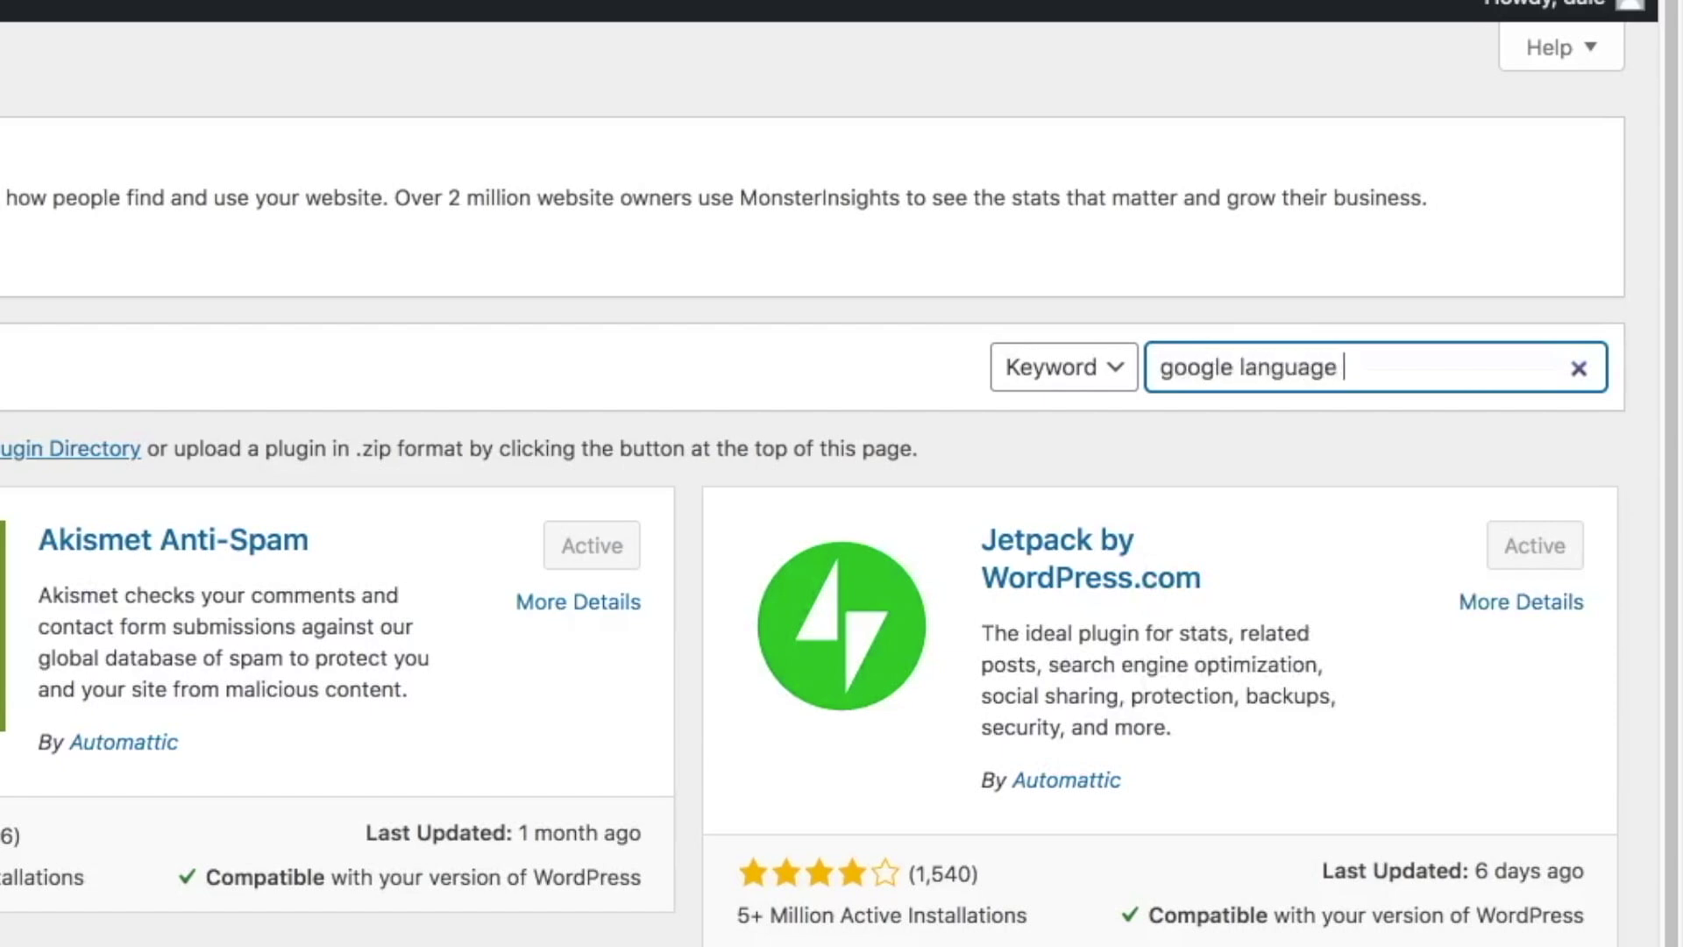
type("tor")
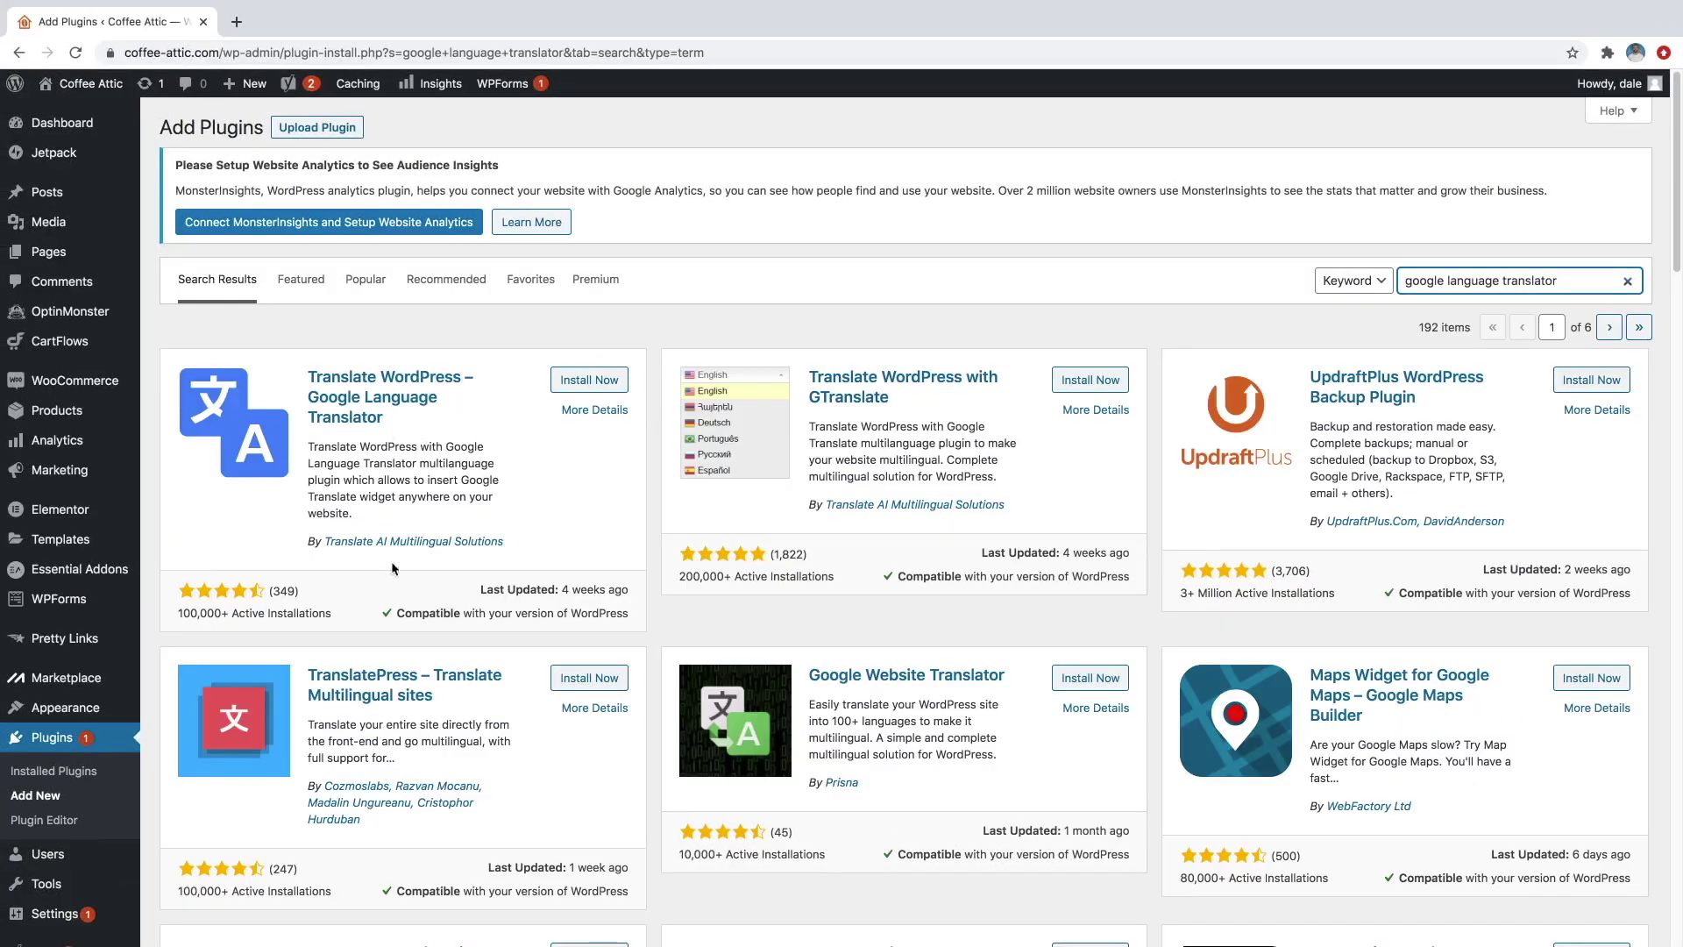
left_click(586, 383)
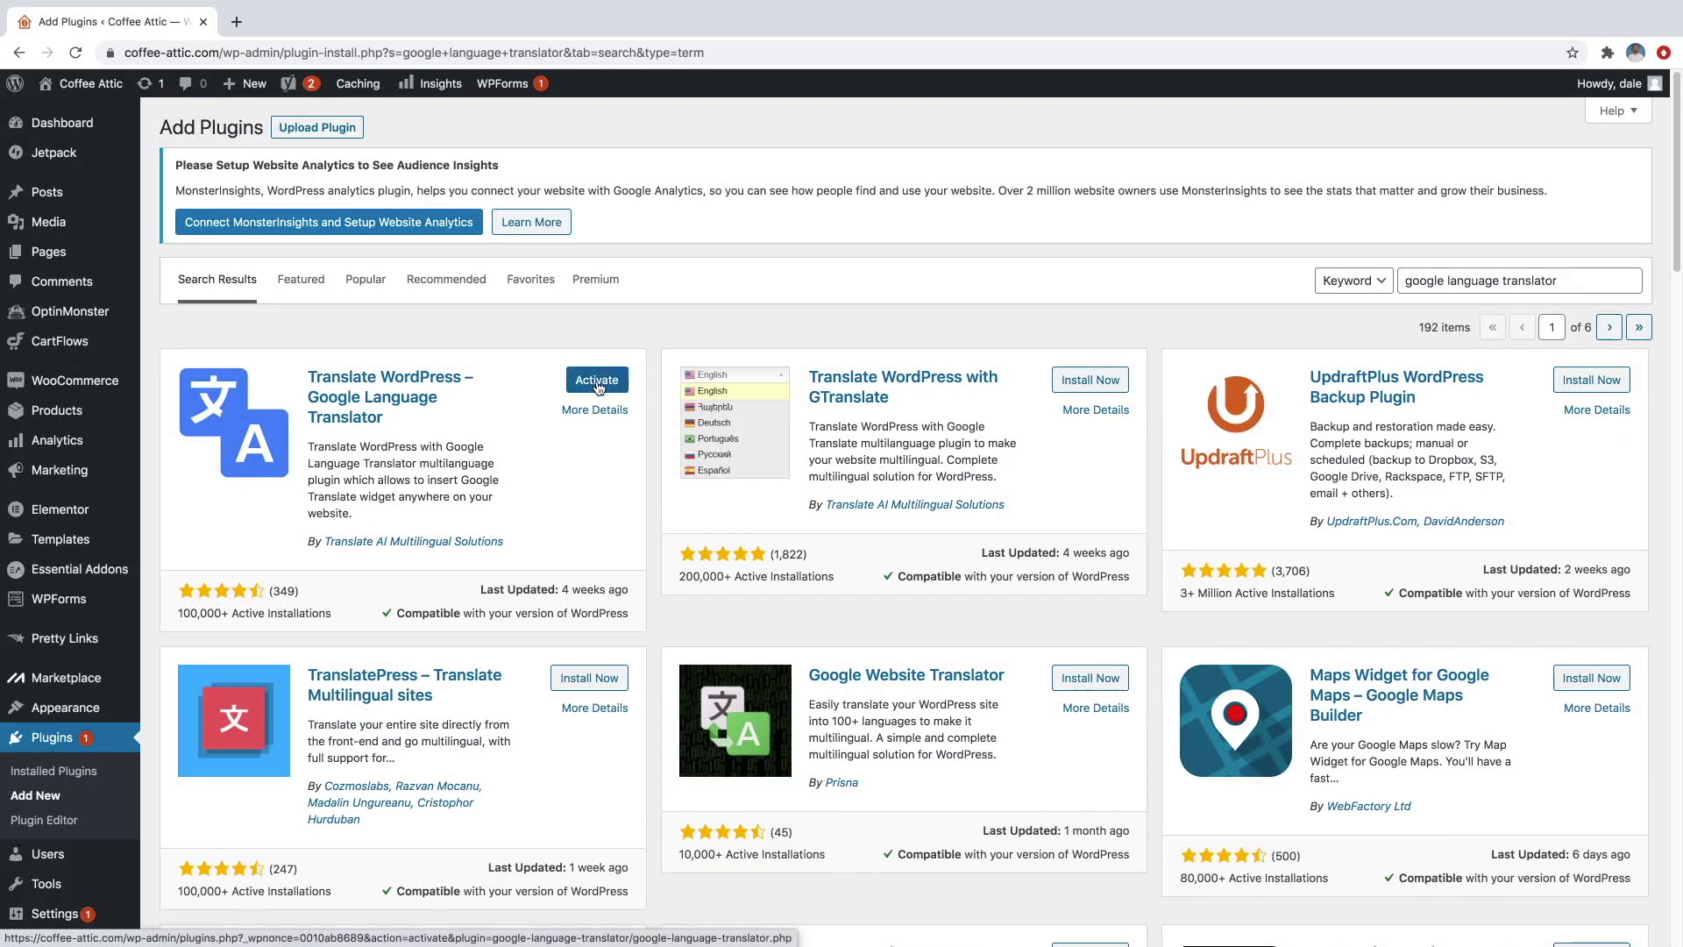
left_click(597, 382)
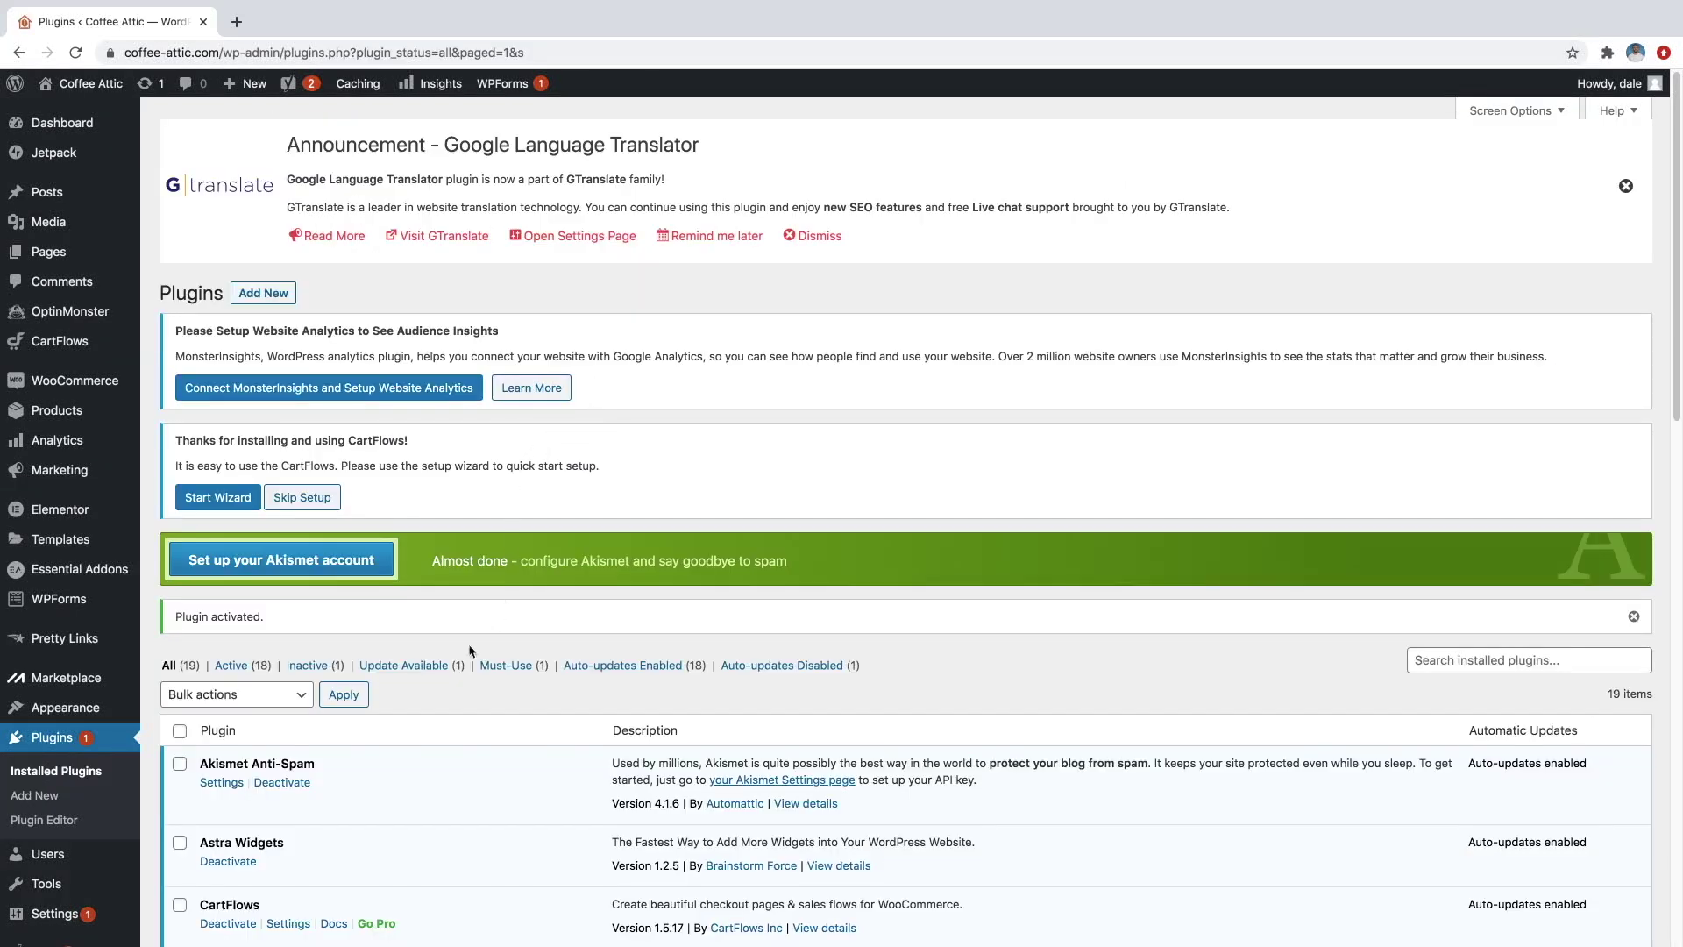
- Open Google Language Translator's settings from its Settings link in Installed Plugins
scroll(457, 666, "down", 5)
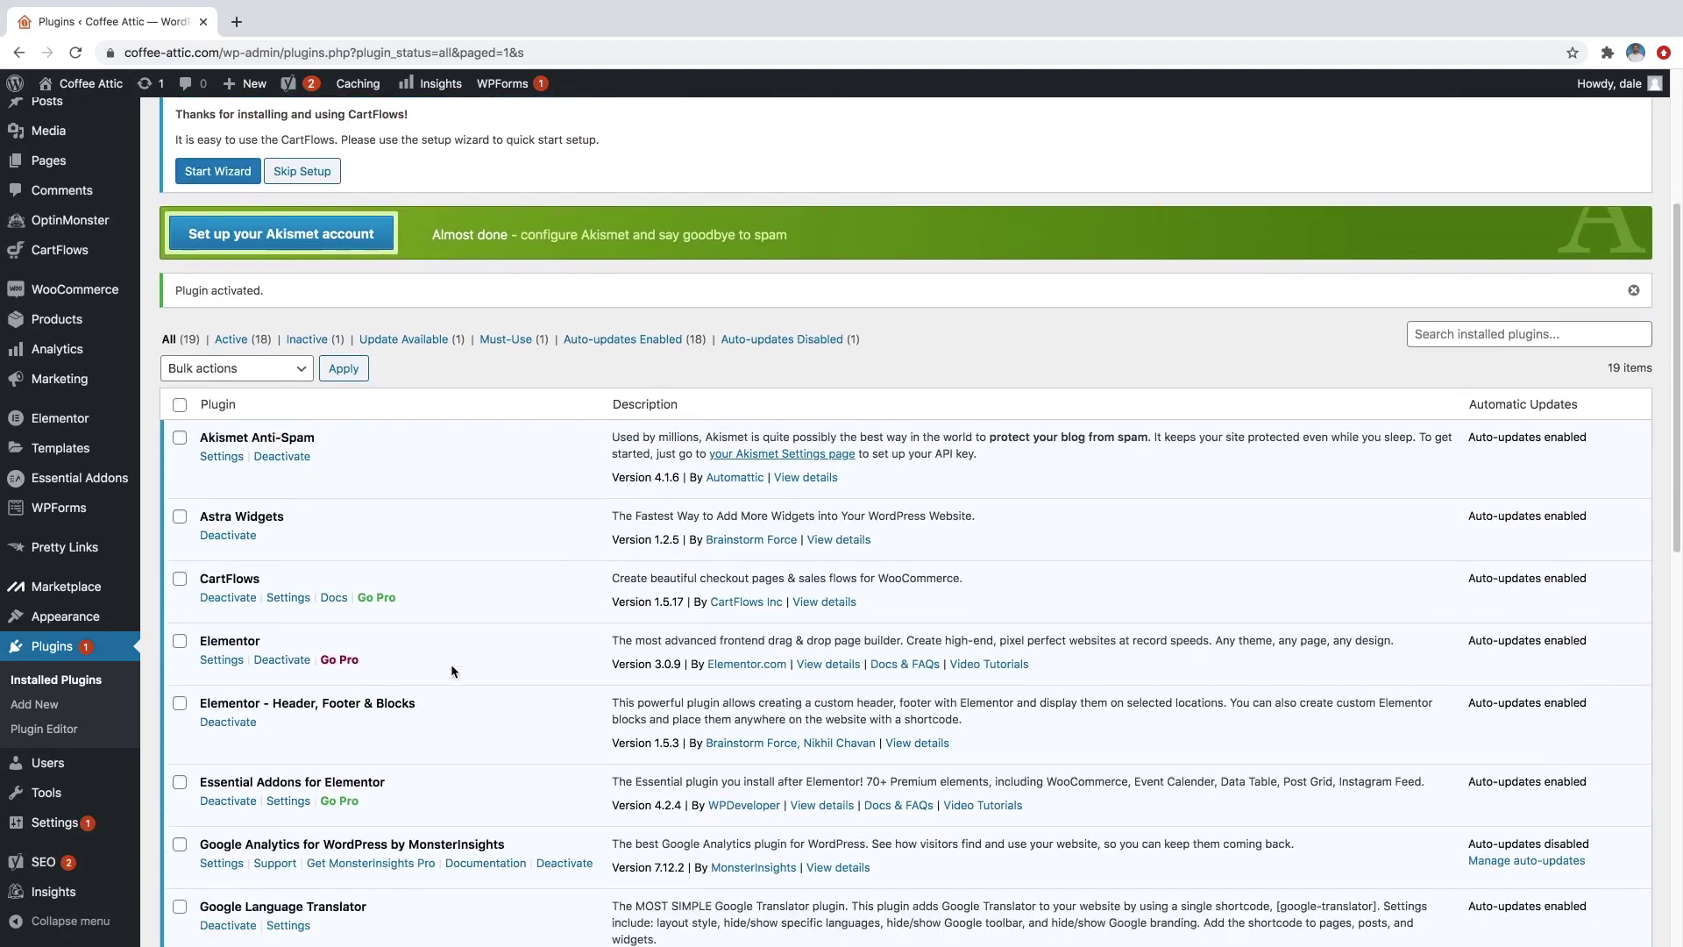
scroll(451, 664, "down", 3)
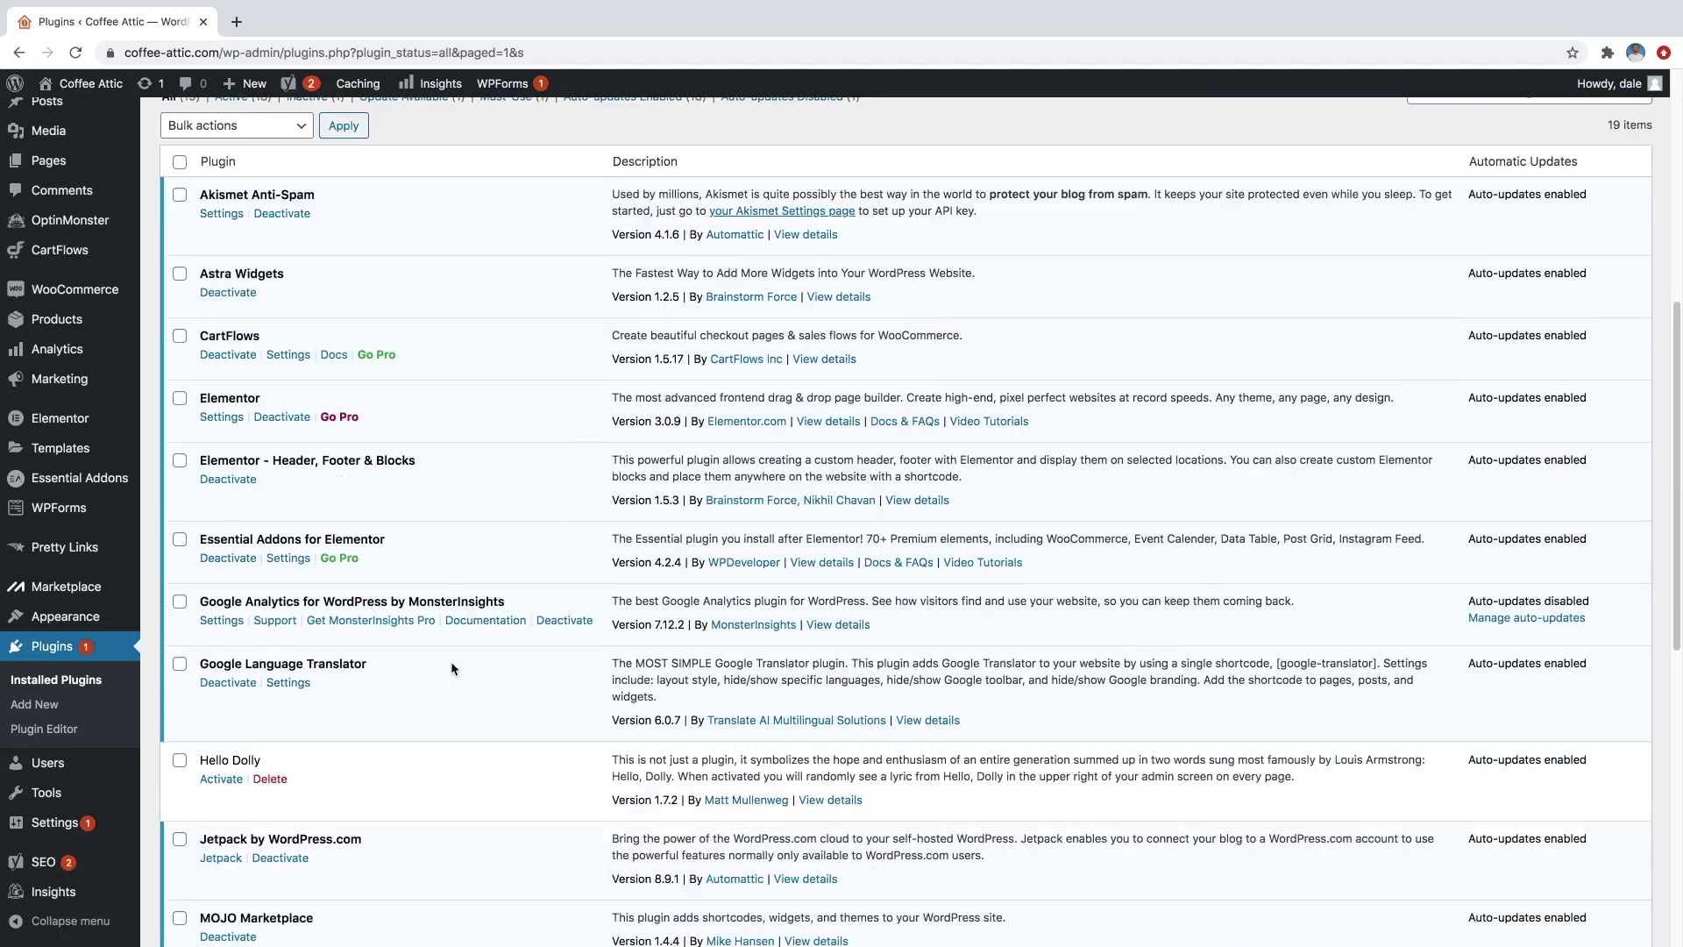
left_click(296, 689)
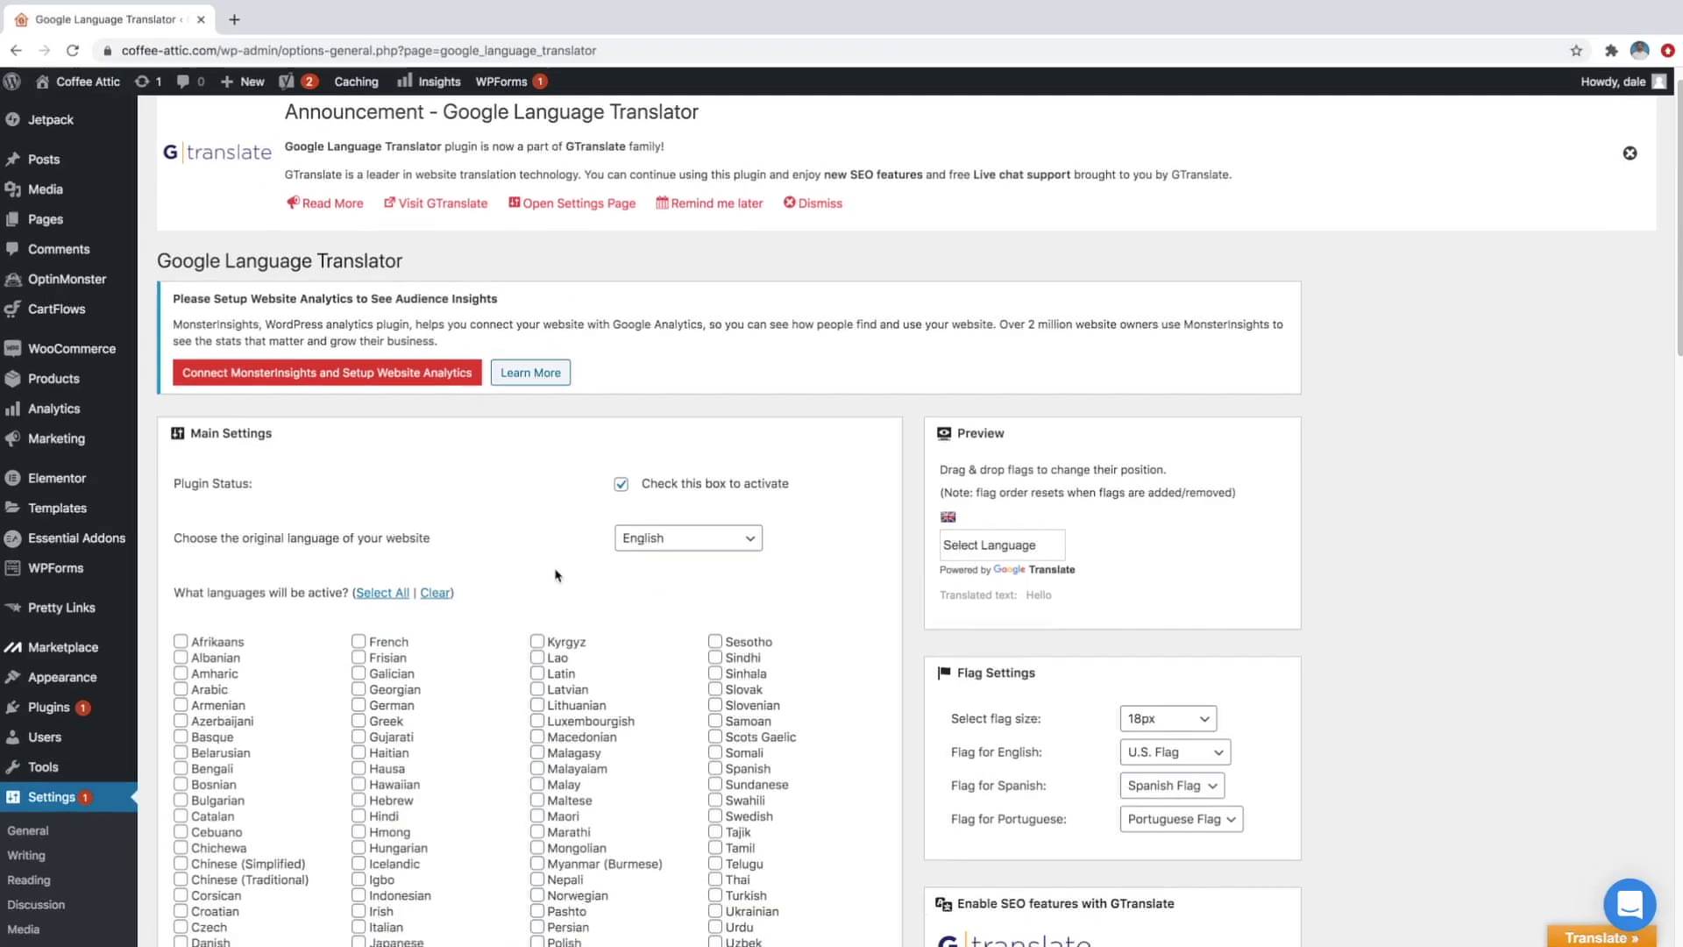
- Tick Hindi, Spanish and French as active languages in the translator's Main Settings
scroll(576, 513, "down", 3)
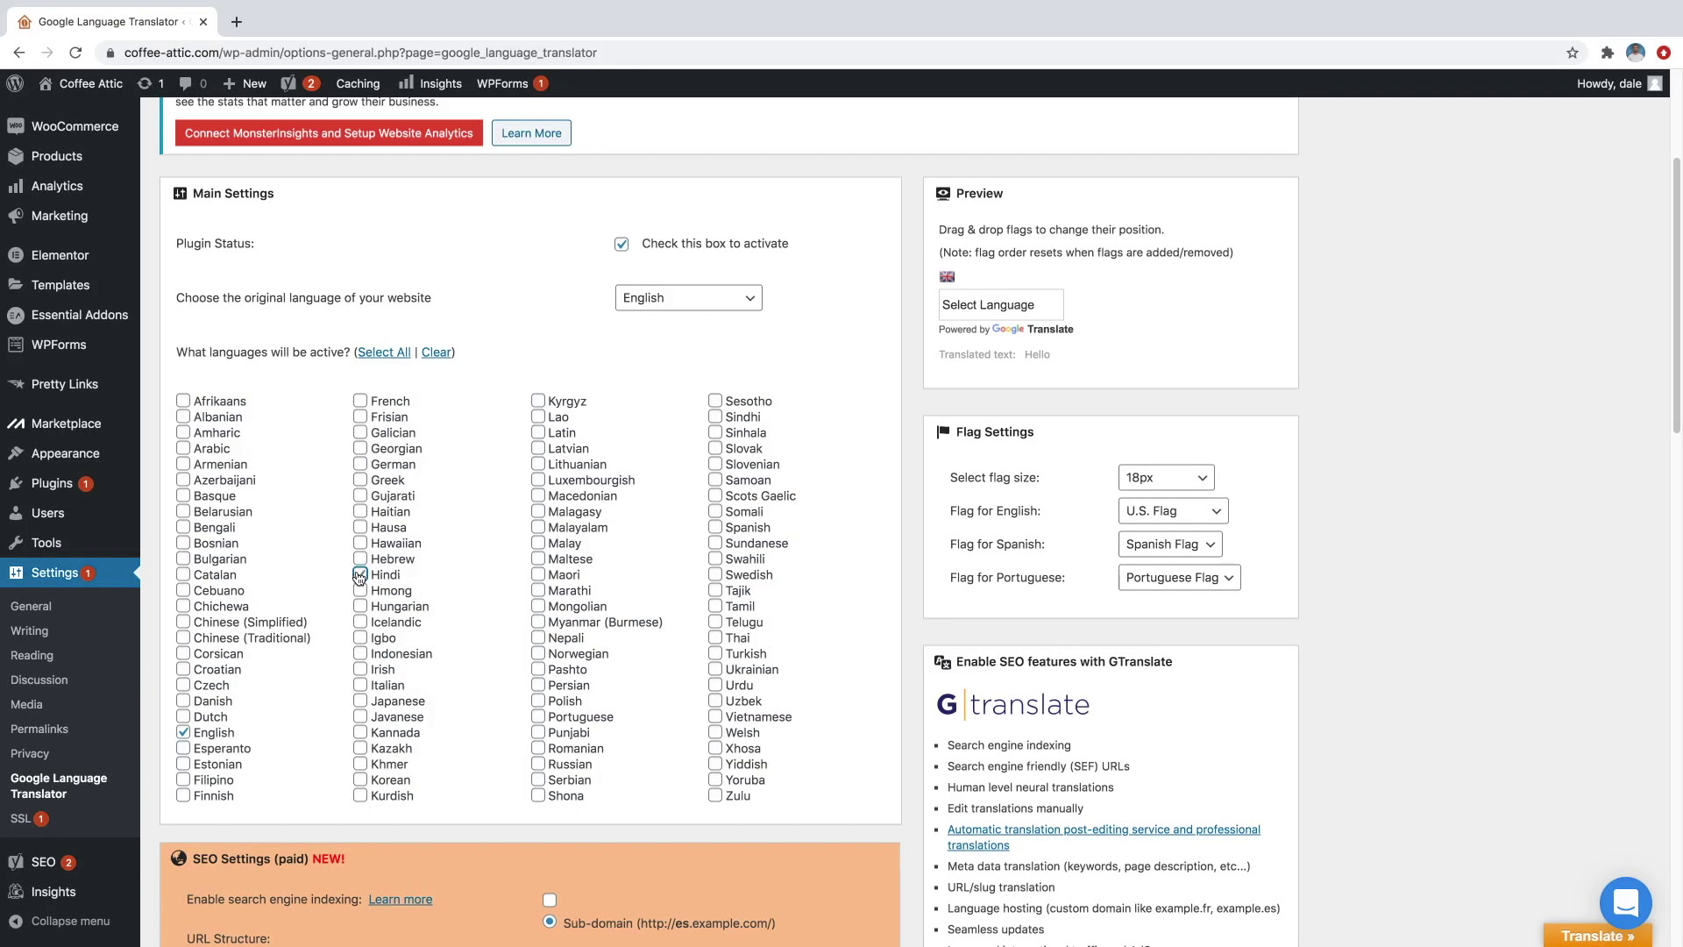
left_click(359, 575)
left_click(717, 529)
left_click(359, 401)
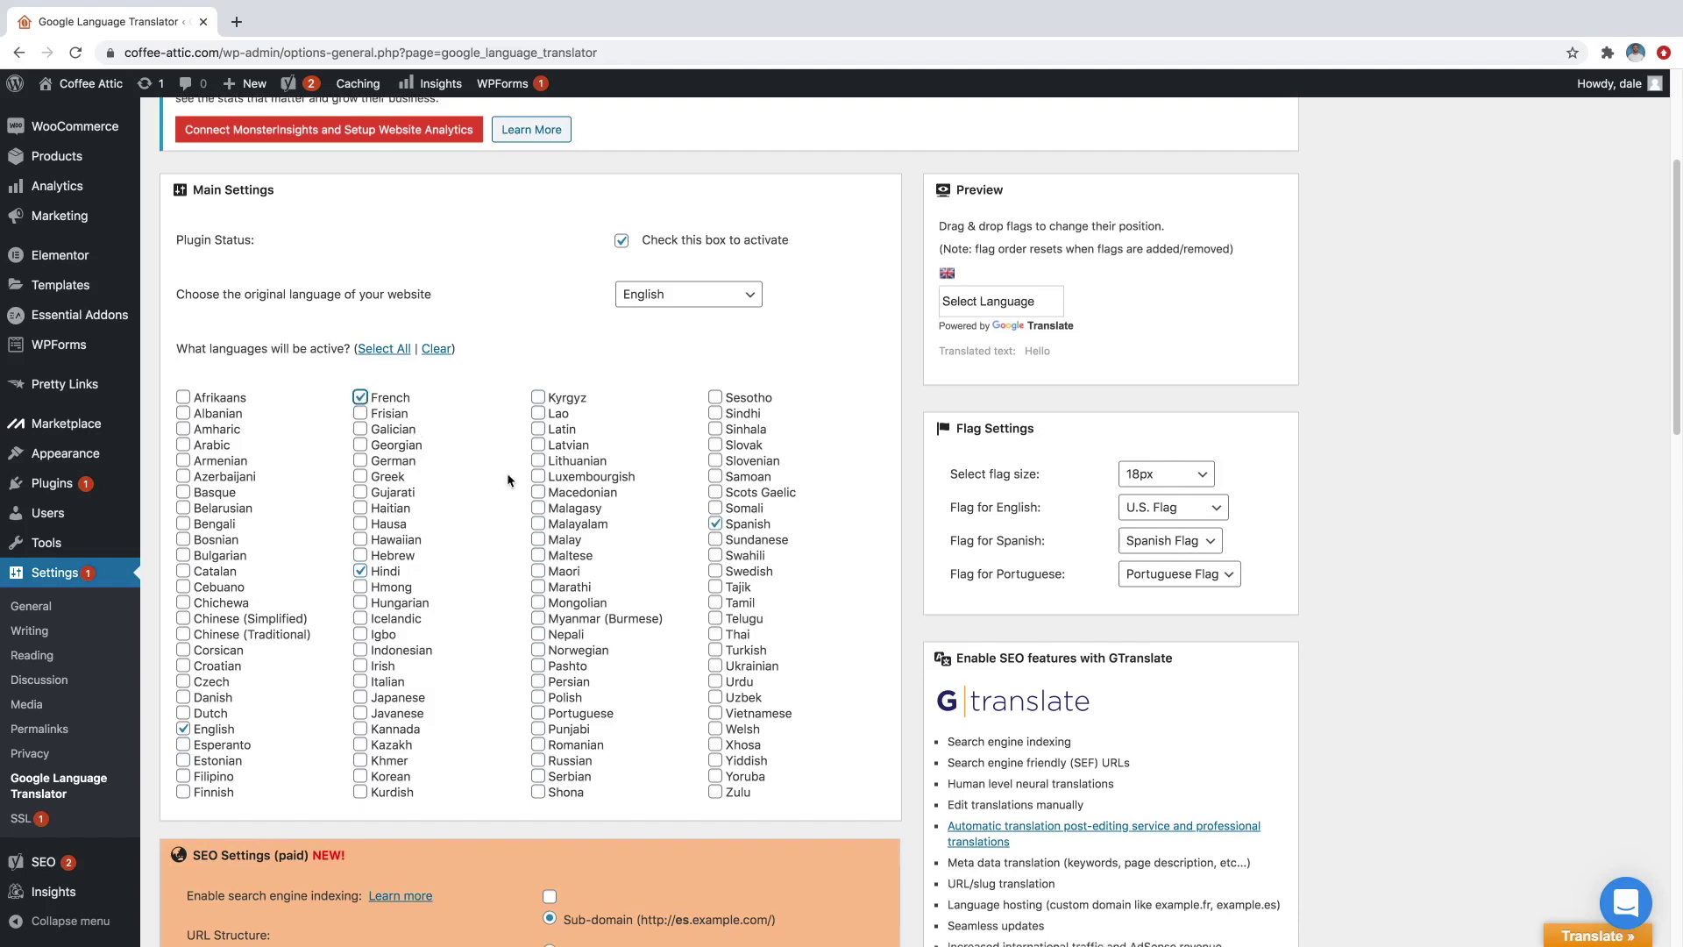
scroll(478, 486, "down", 3)
scroll(481, 496, "down", 5)
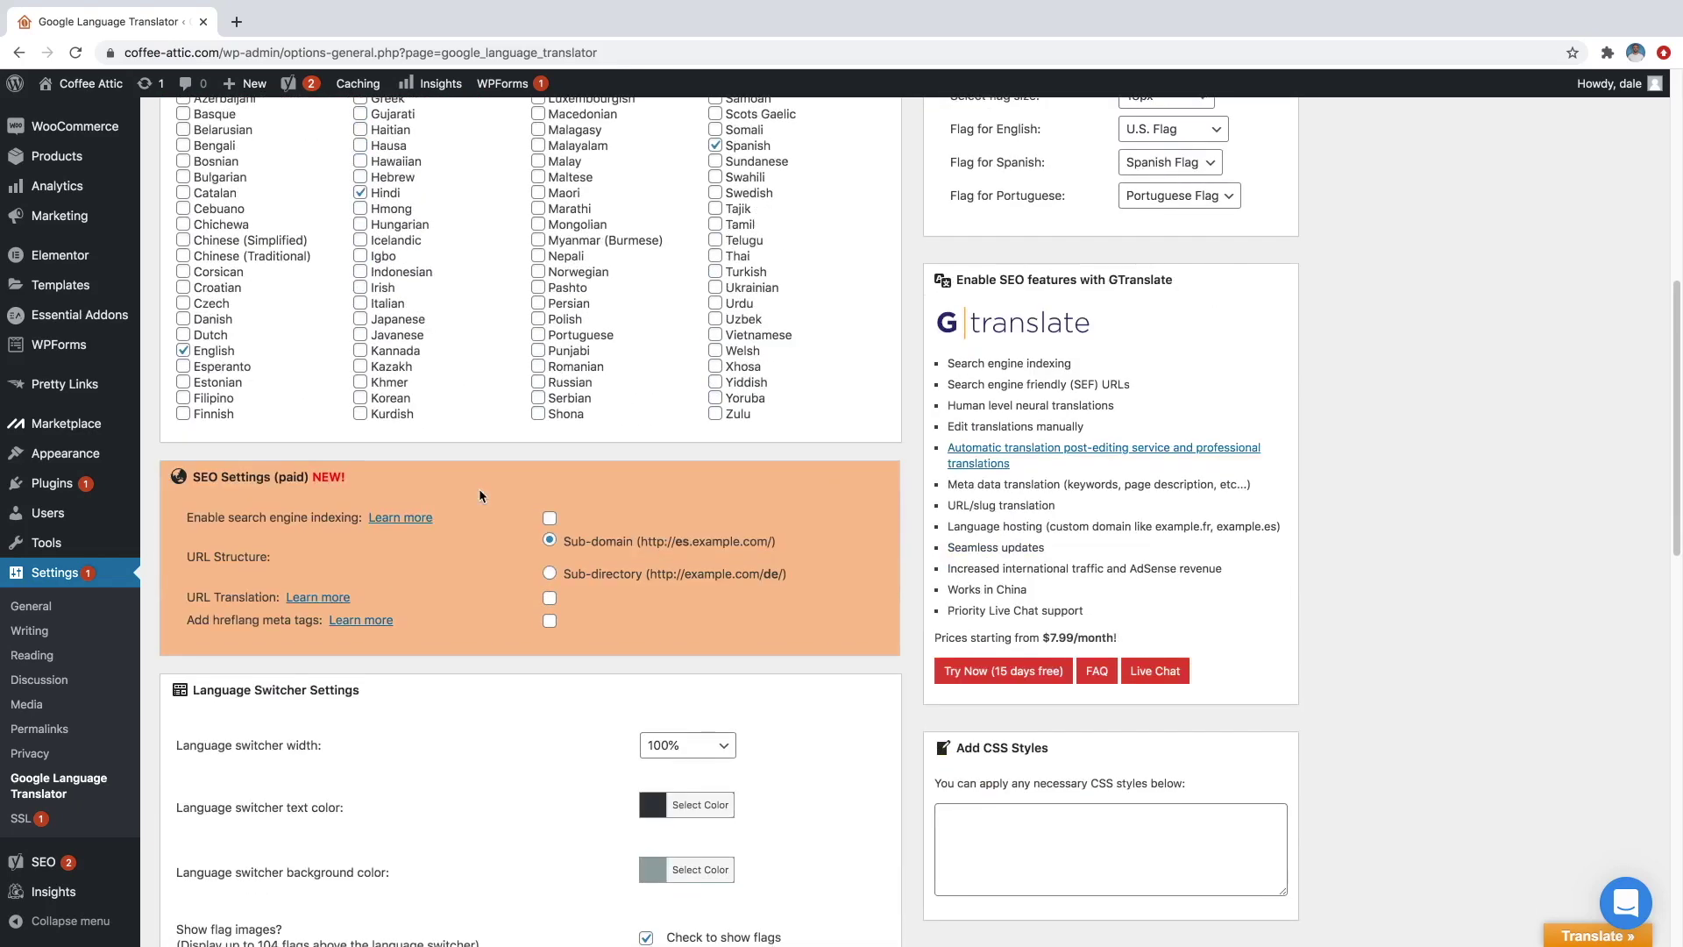
- Keep 'Show language switcher' enabled, review the floating widget options, and save the translator settings
scroll(478, 496, "down", 2)
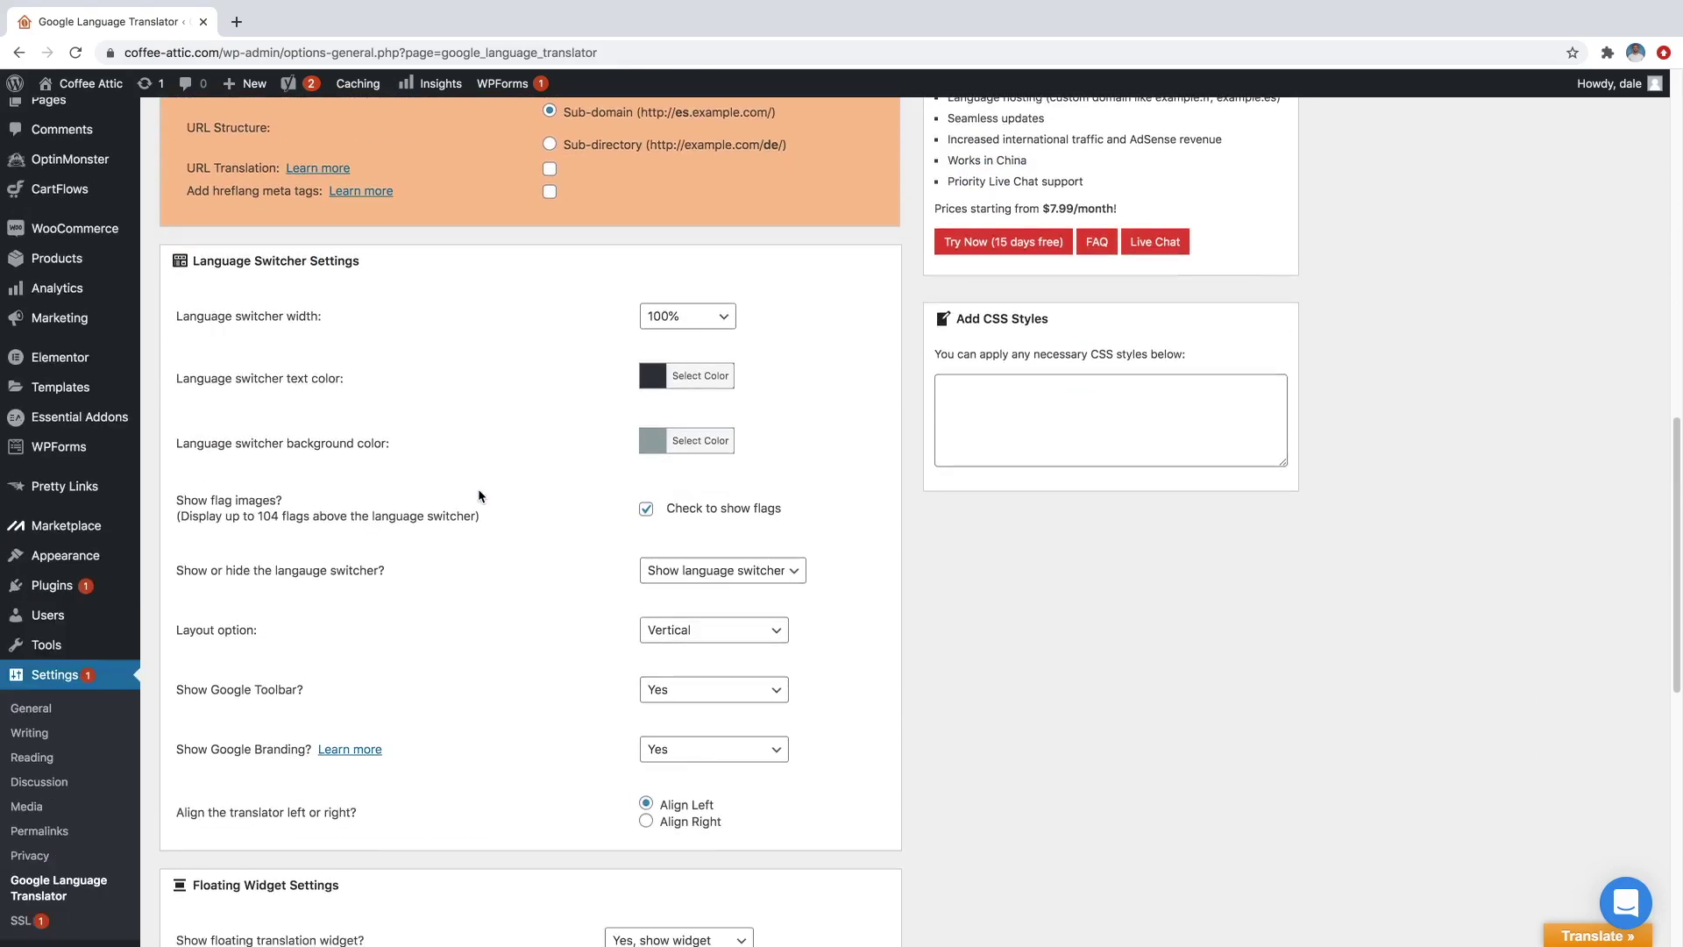
left_click(731, 571)
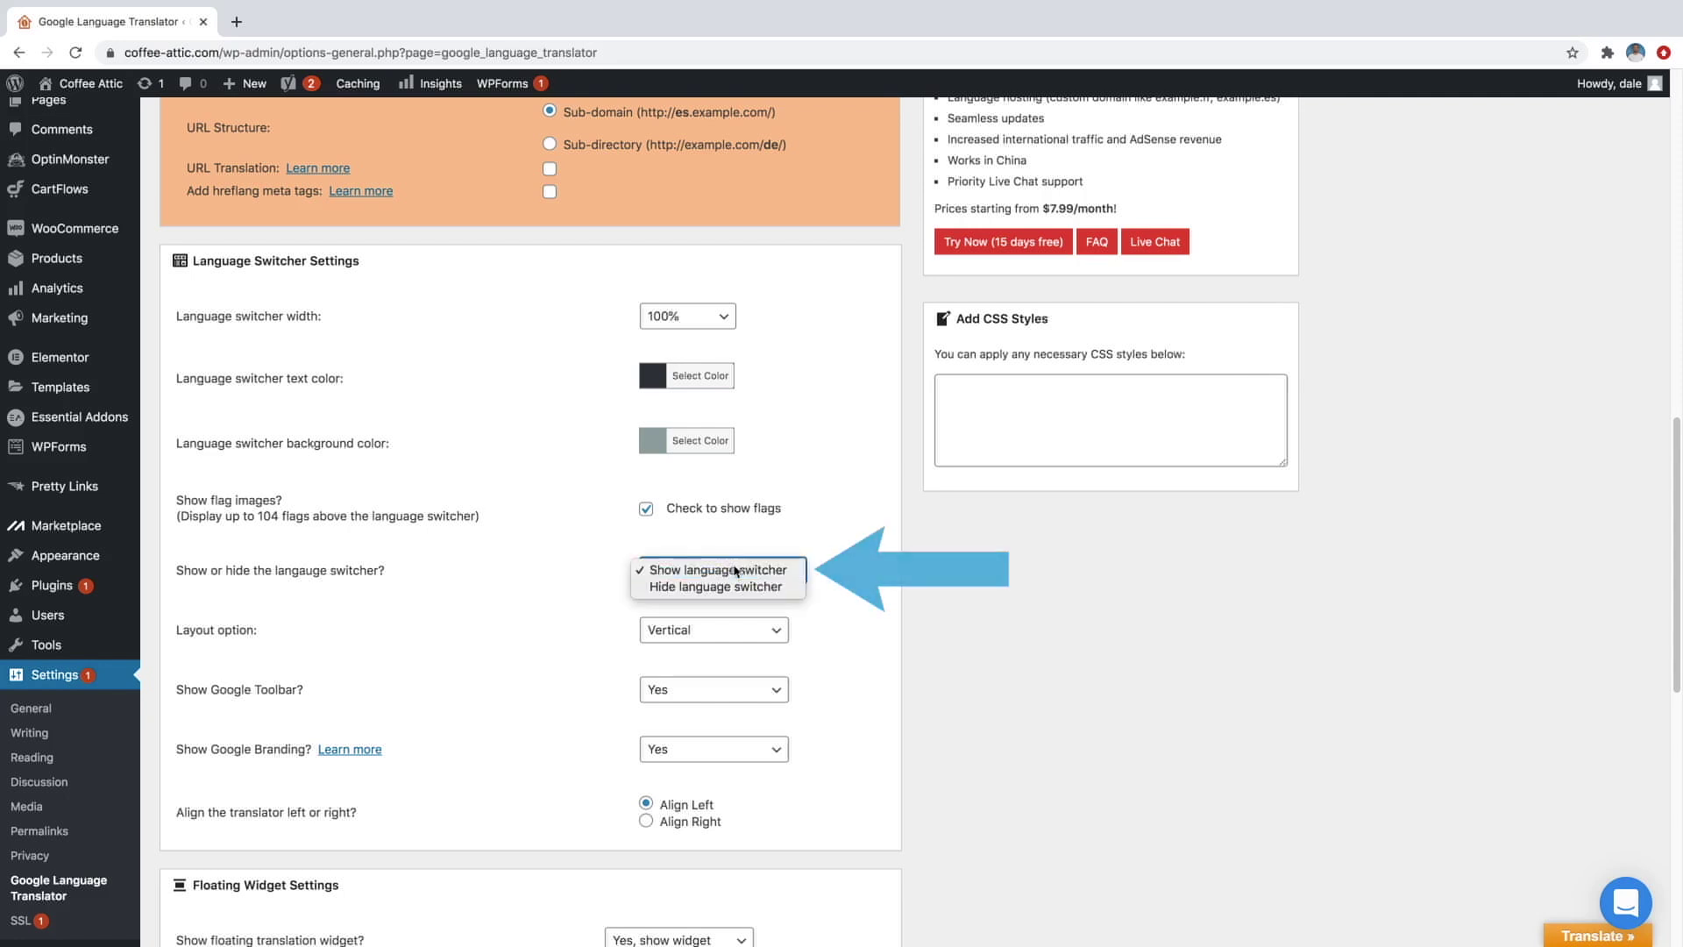
left_click(735, 571)
scroll(473, 557, "down", 3)
scroll(477, 564, "down", 4)
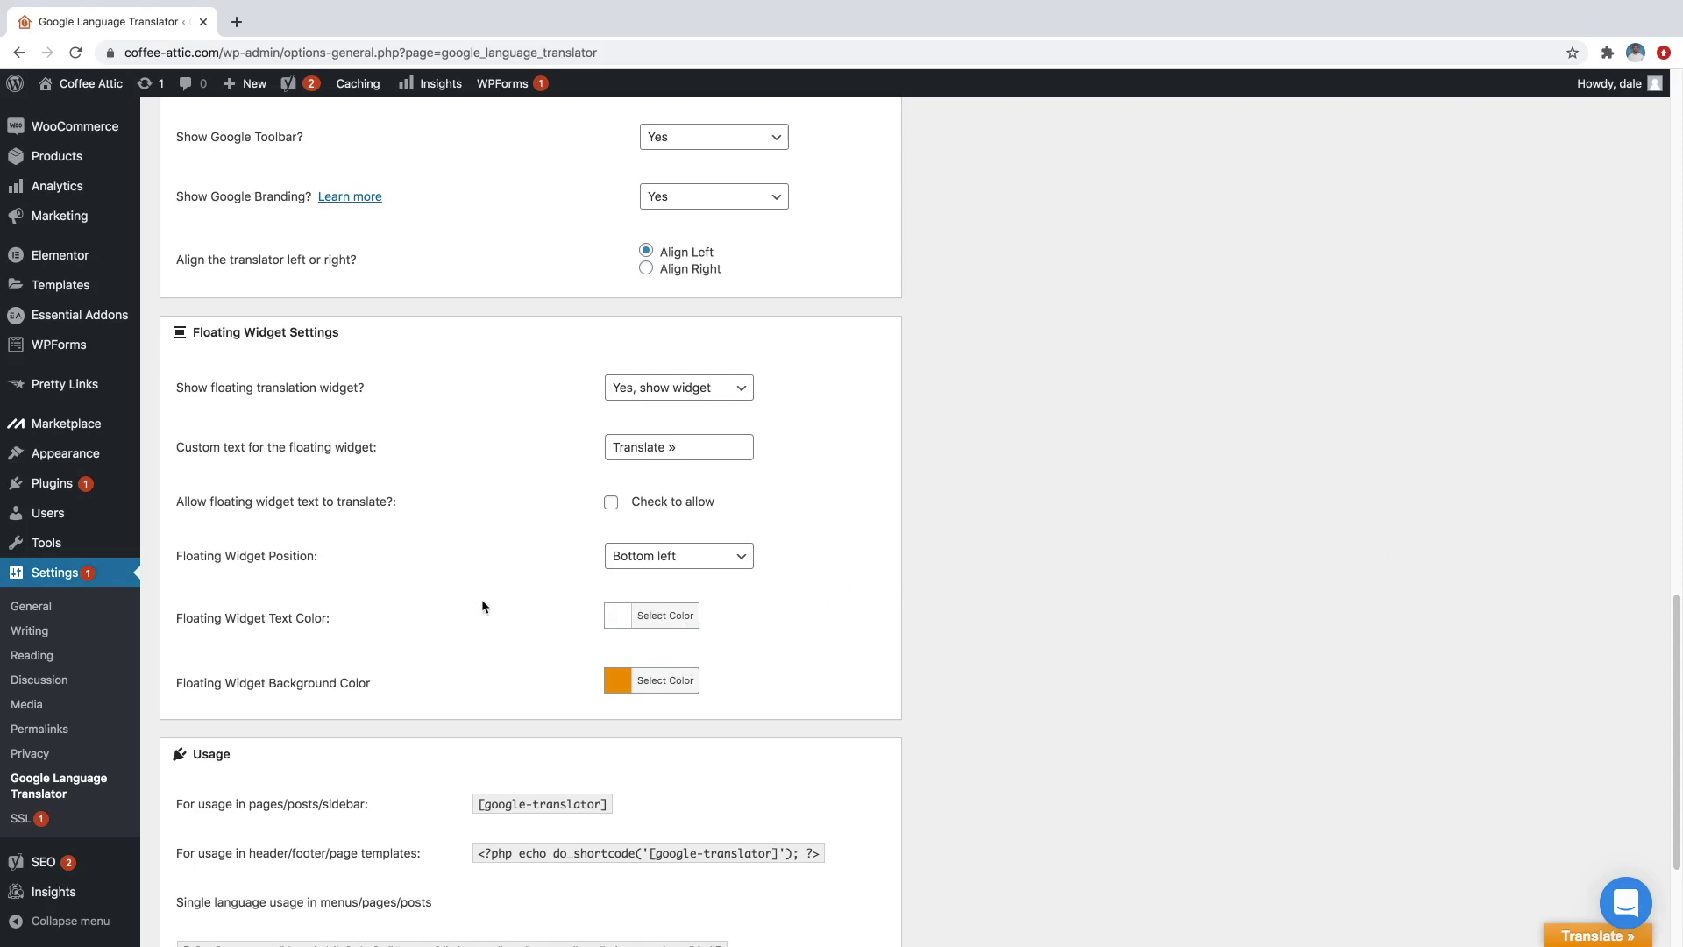
scroll(482, 606, "down", 5)
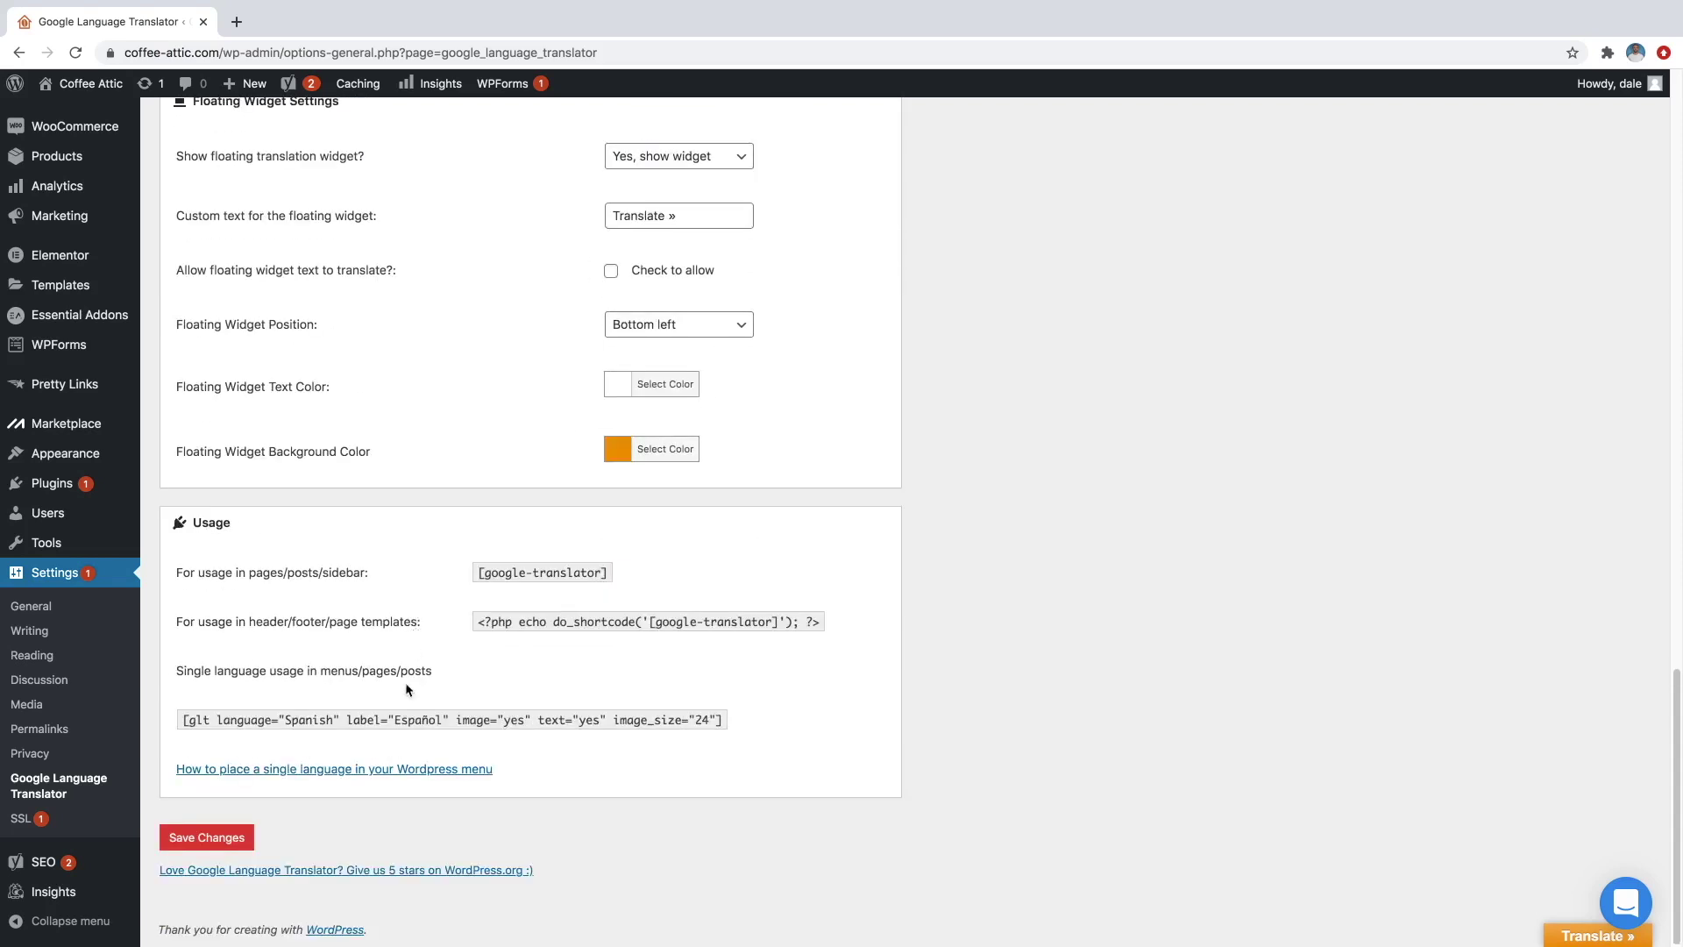
left_click(224, 838)
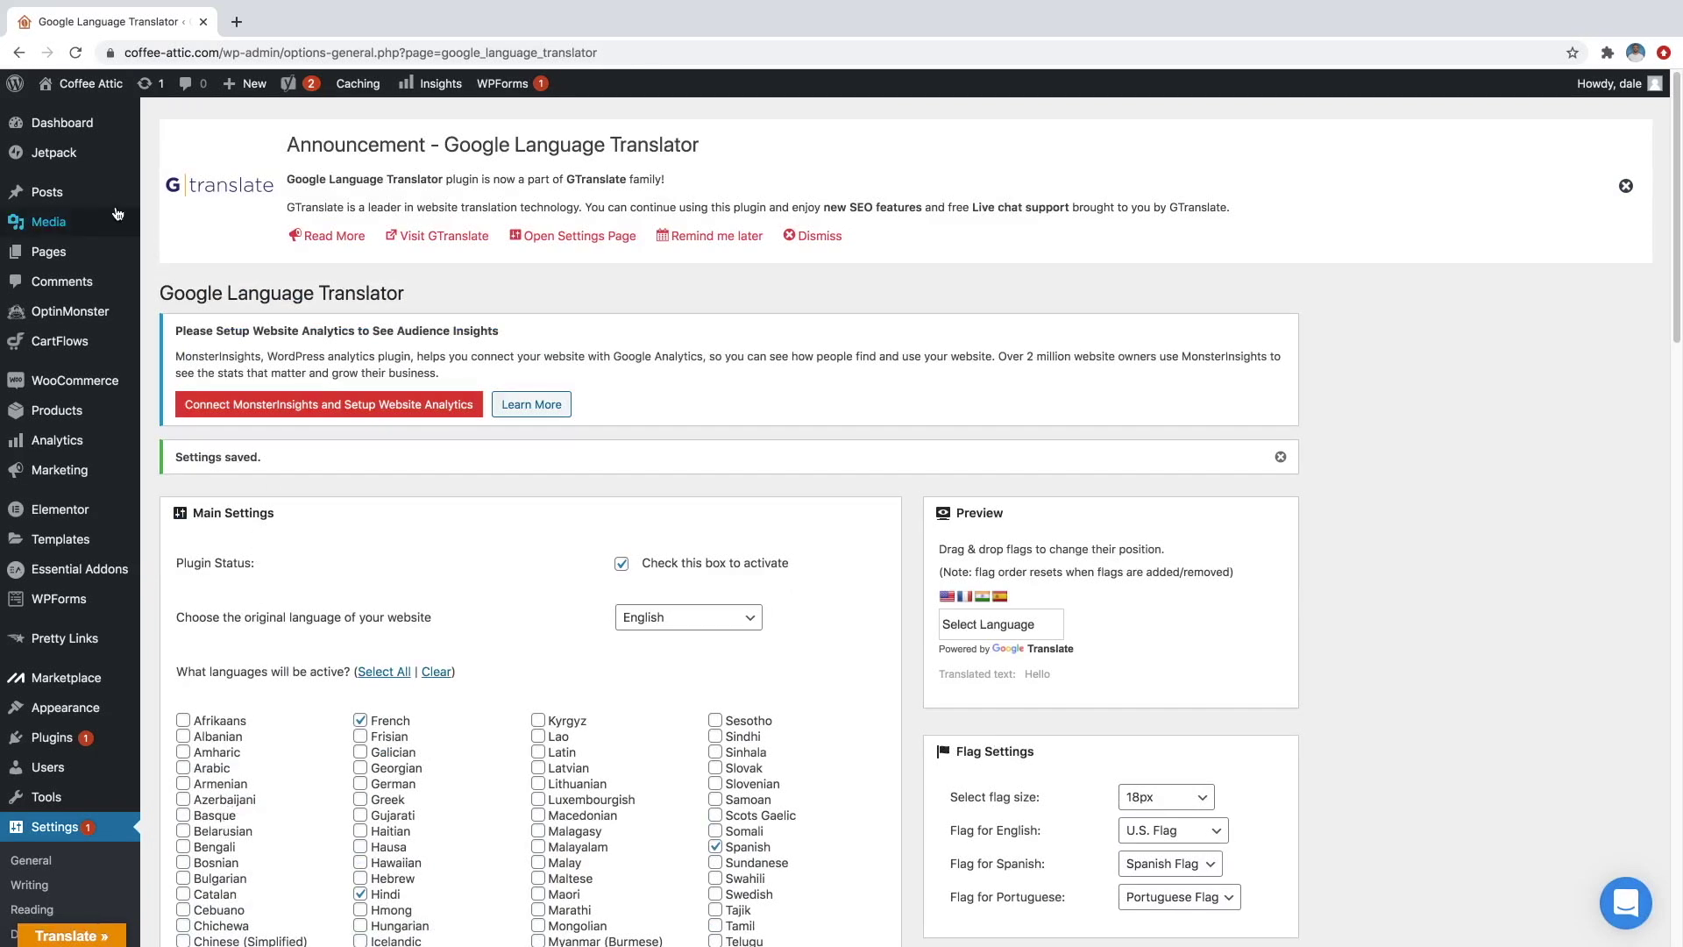
- Open 'The Top 10 Best Drip Coffee Makers | 2020' post from All Posts
mouse_move(102, 197)
left_click(188, 193)
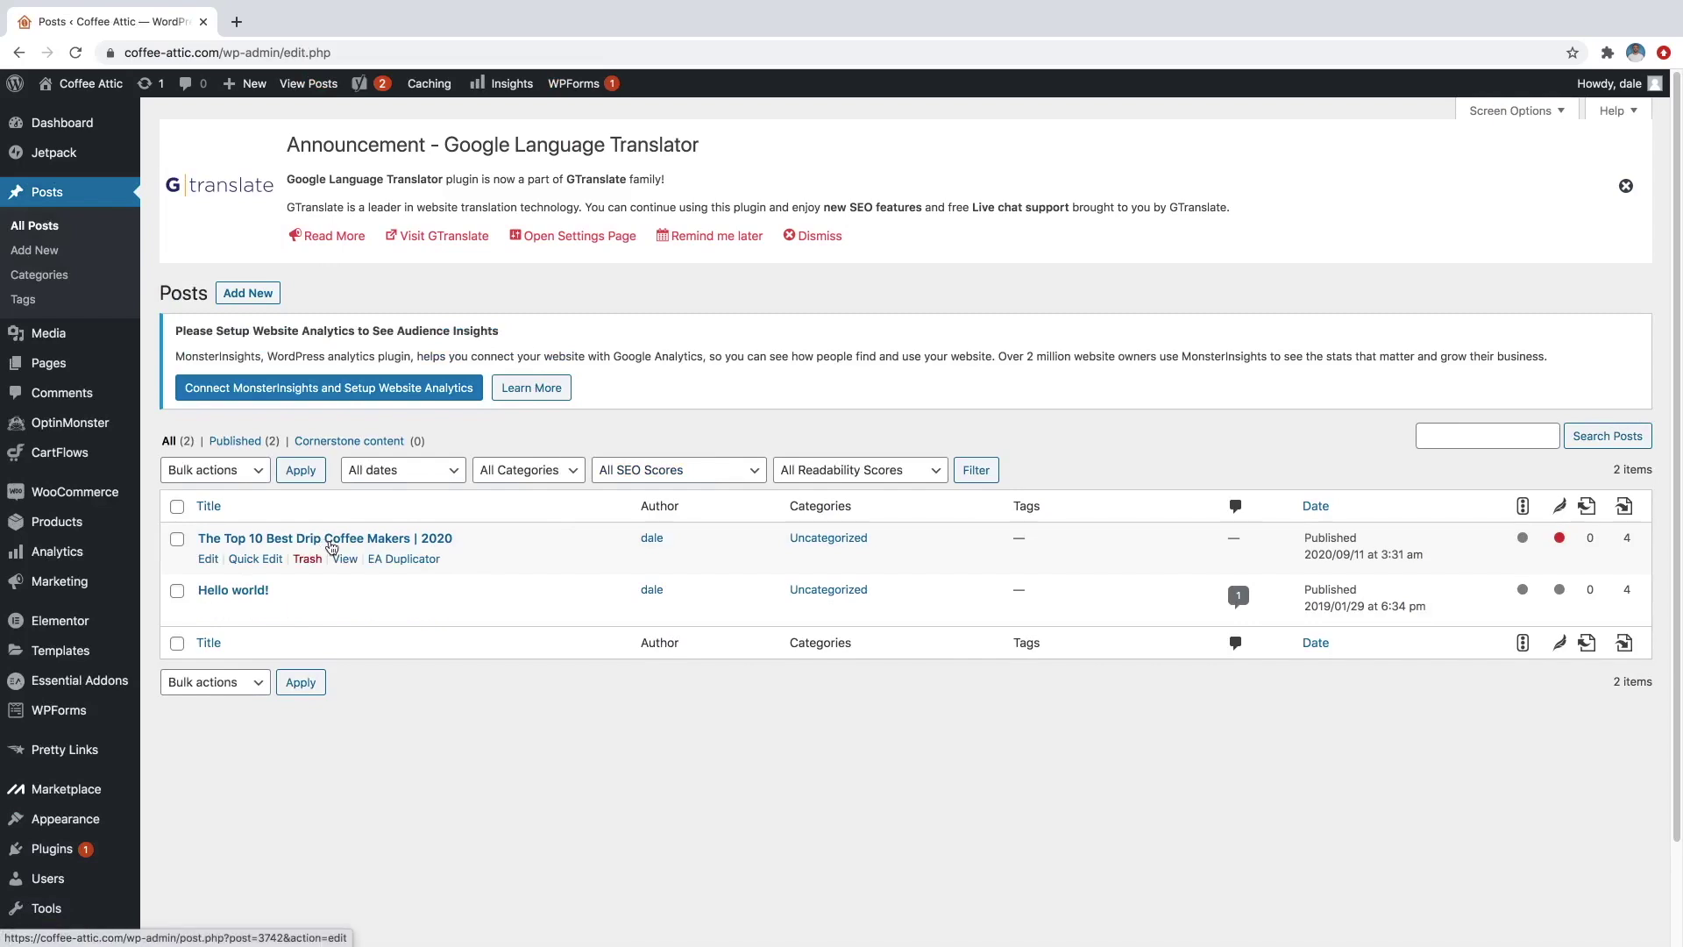
left_click(332, 542)
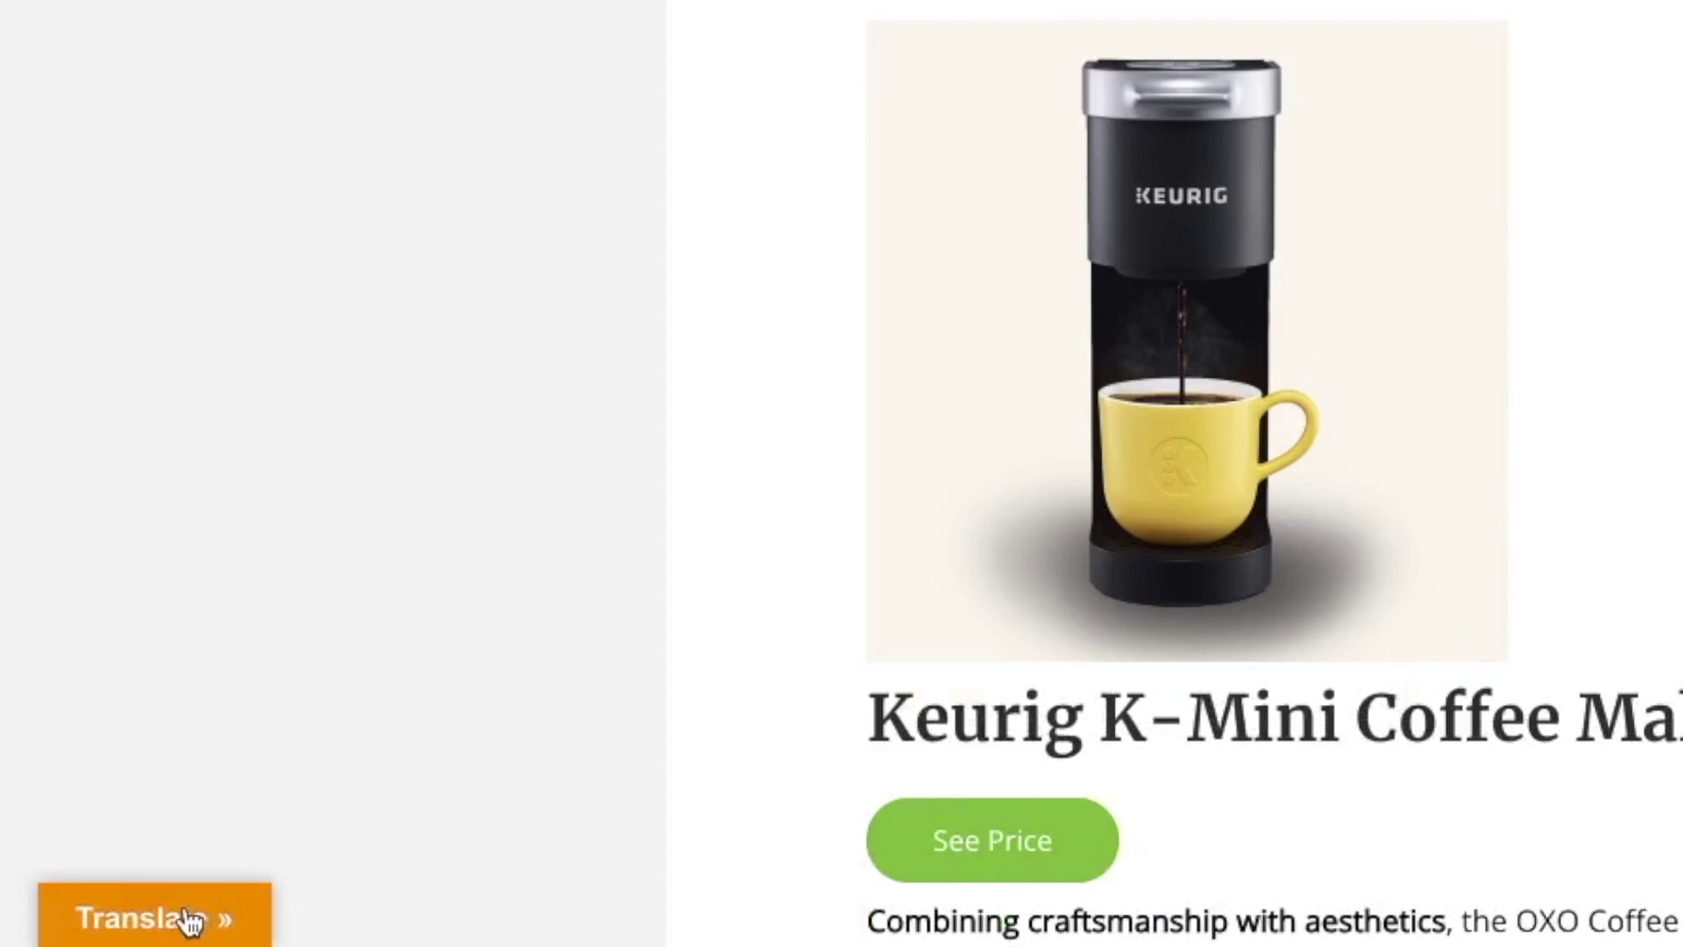
- Translate the post preview into French, then into Hindi, with the Translate widget
mouse_move(189, 916)
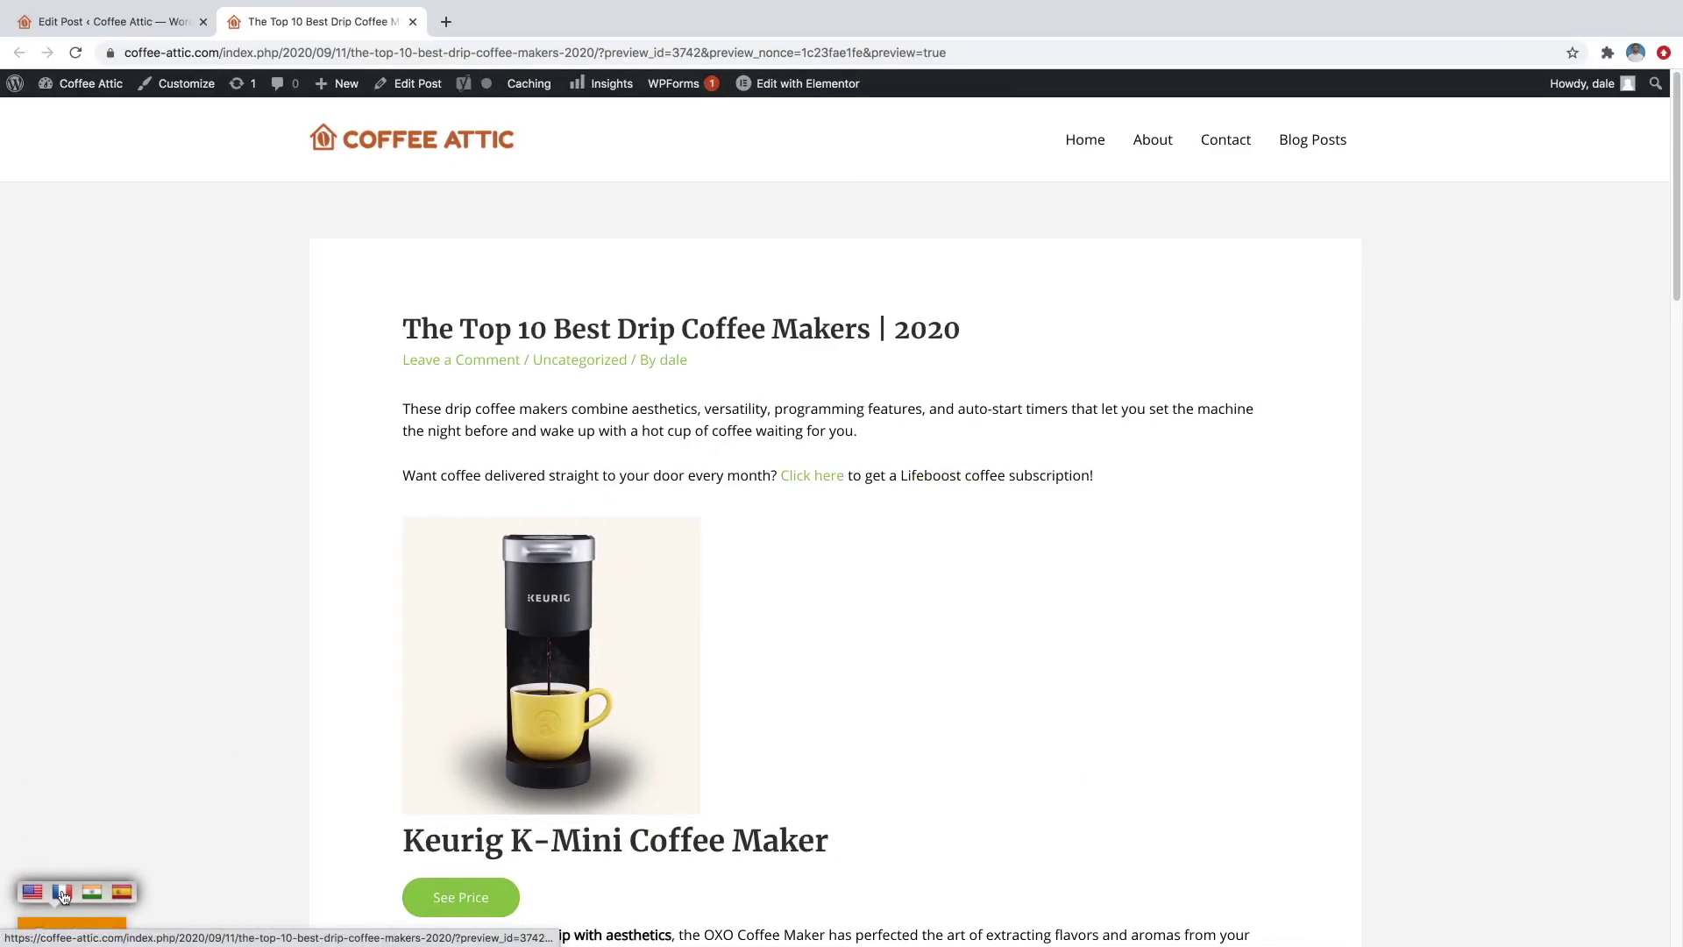
left_click(63, 891)
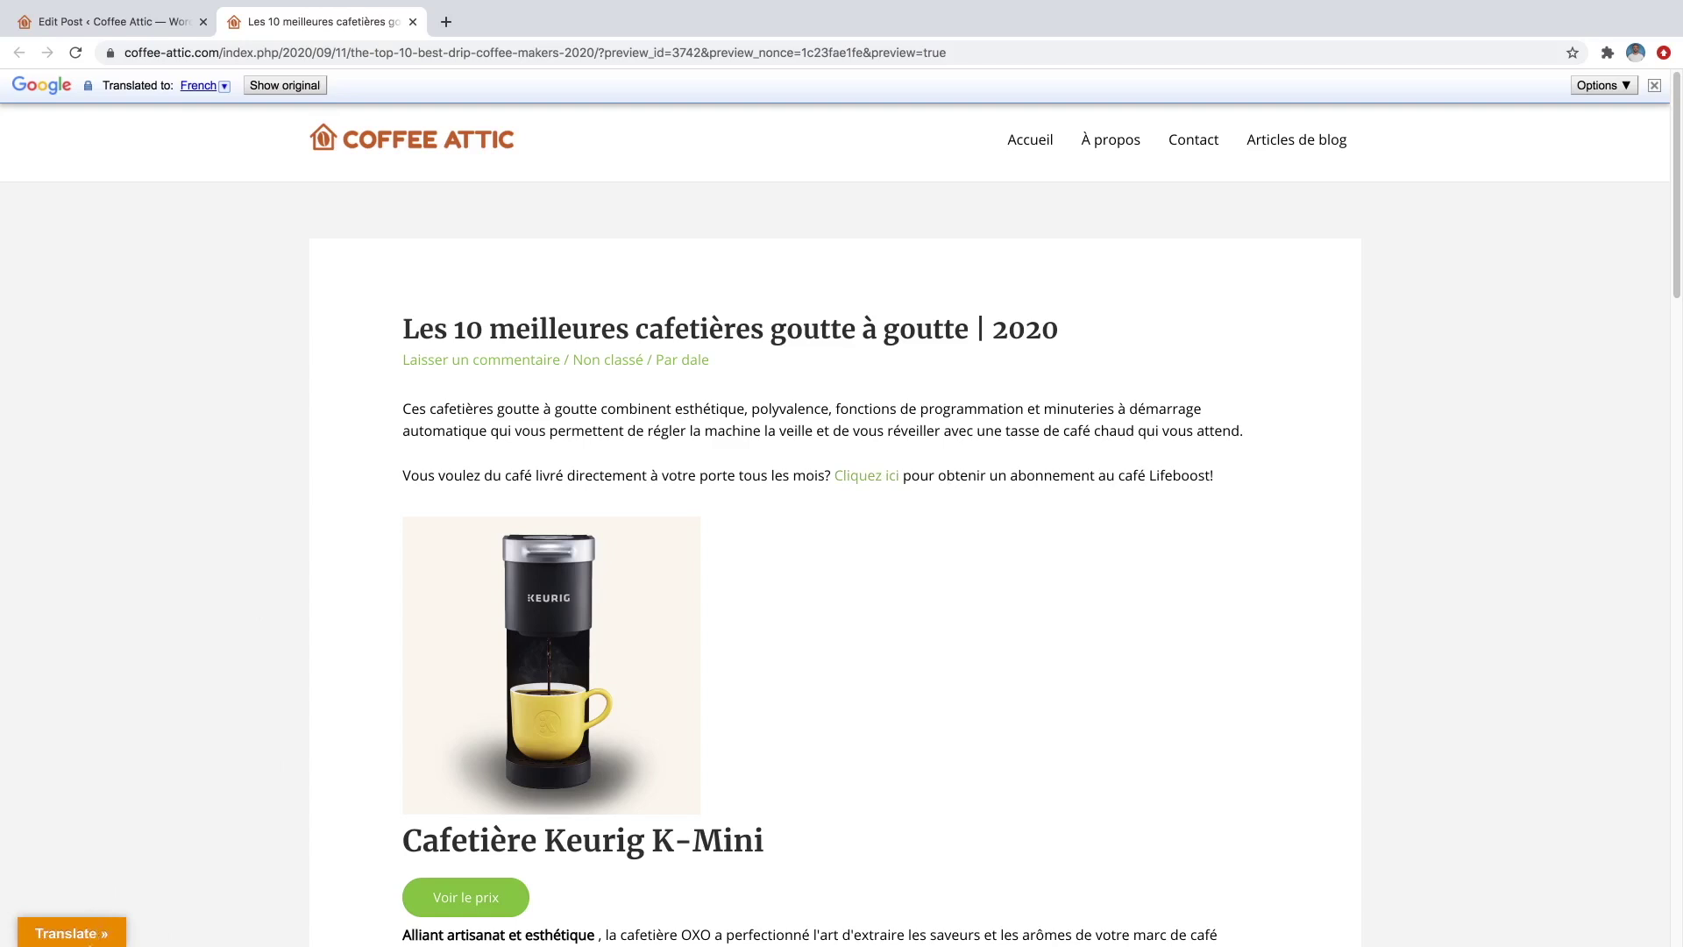
mouse_move(87, 943)
left_click(89, 935)
left_click(93, 891)
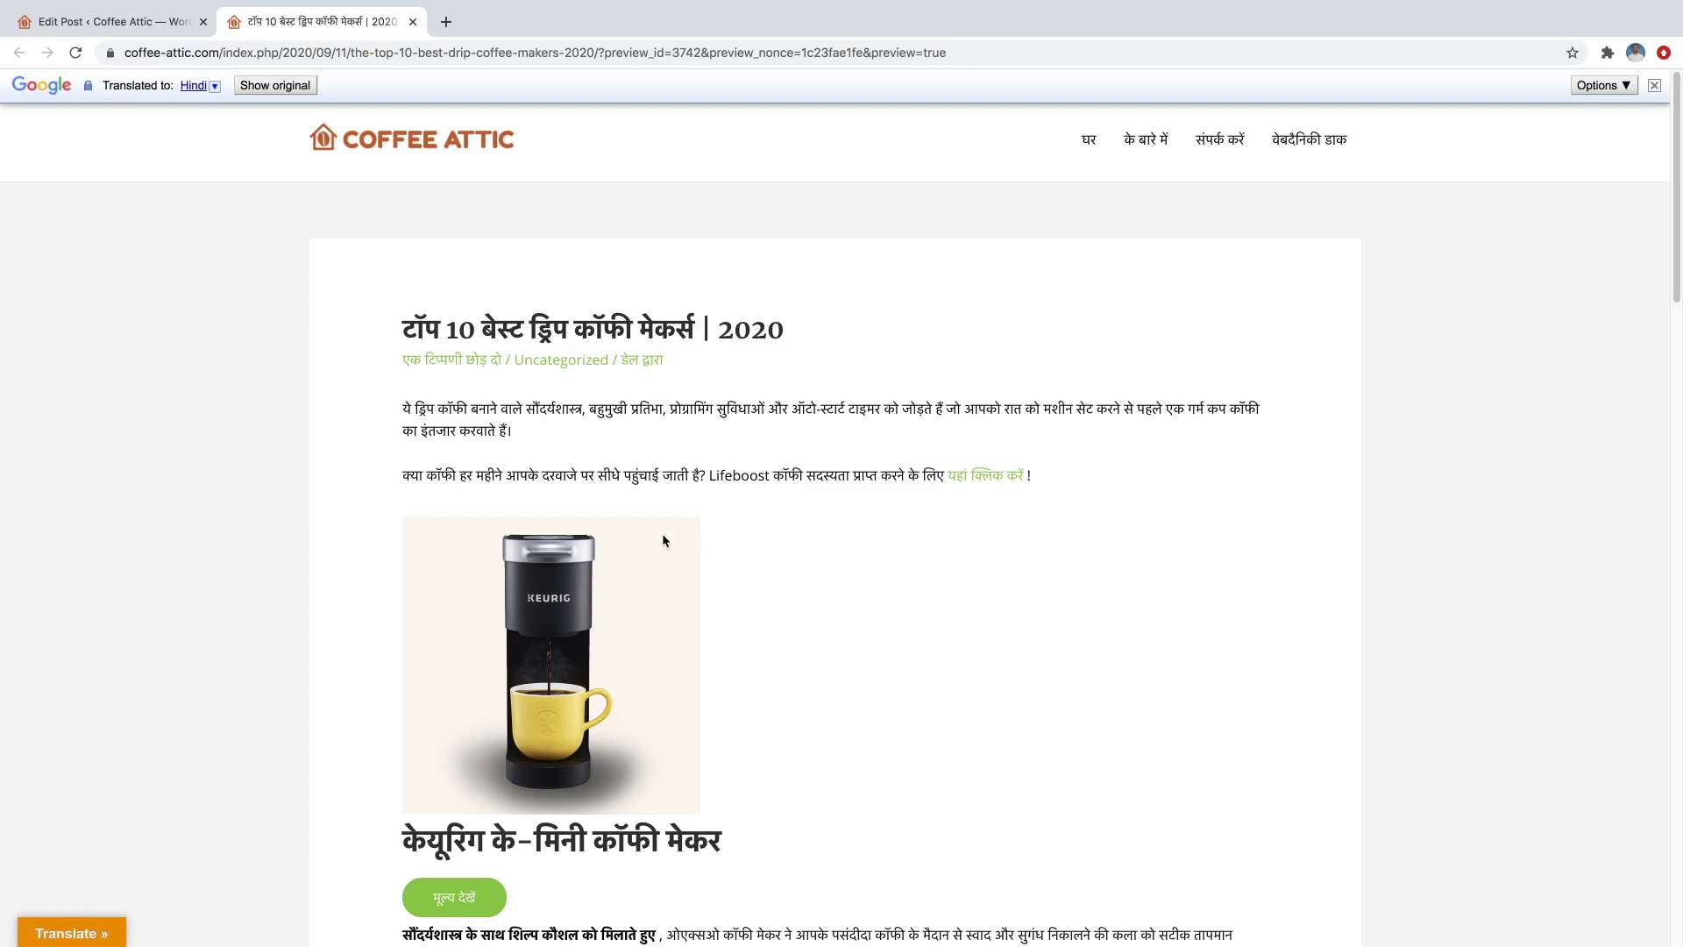
- Switch the post to Spanish, then load the Coffee Attic homepage in Spanish
left_click(90, 936)
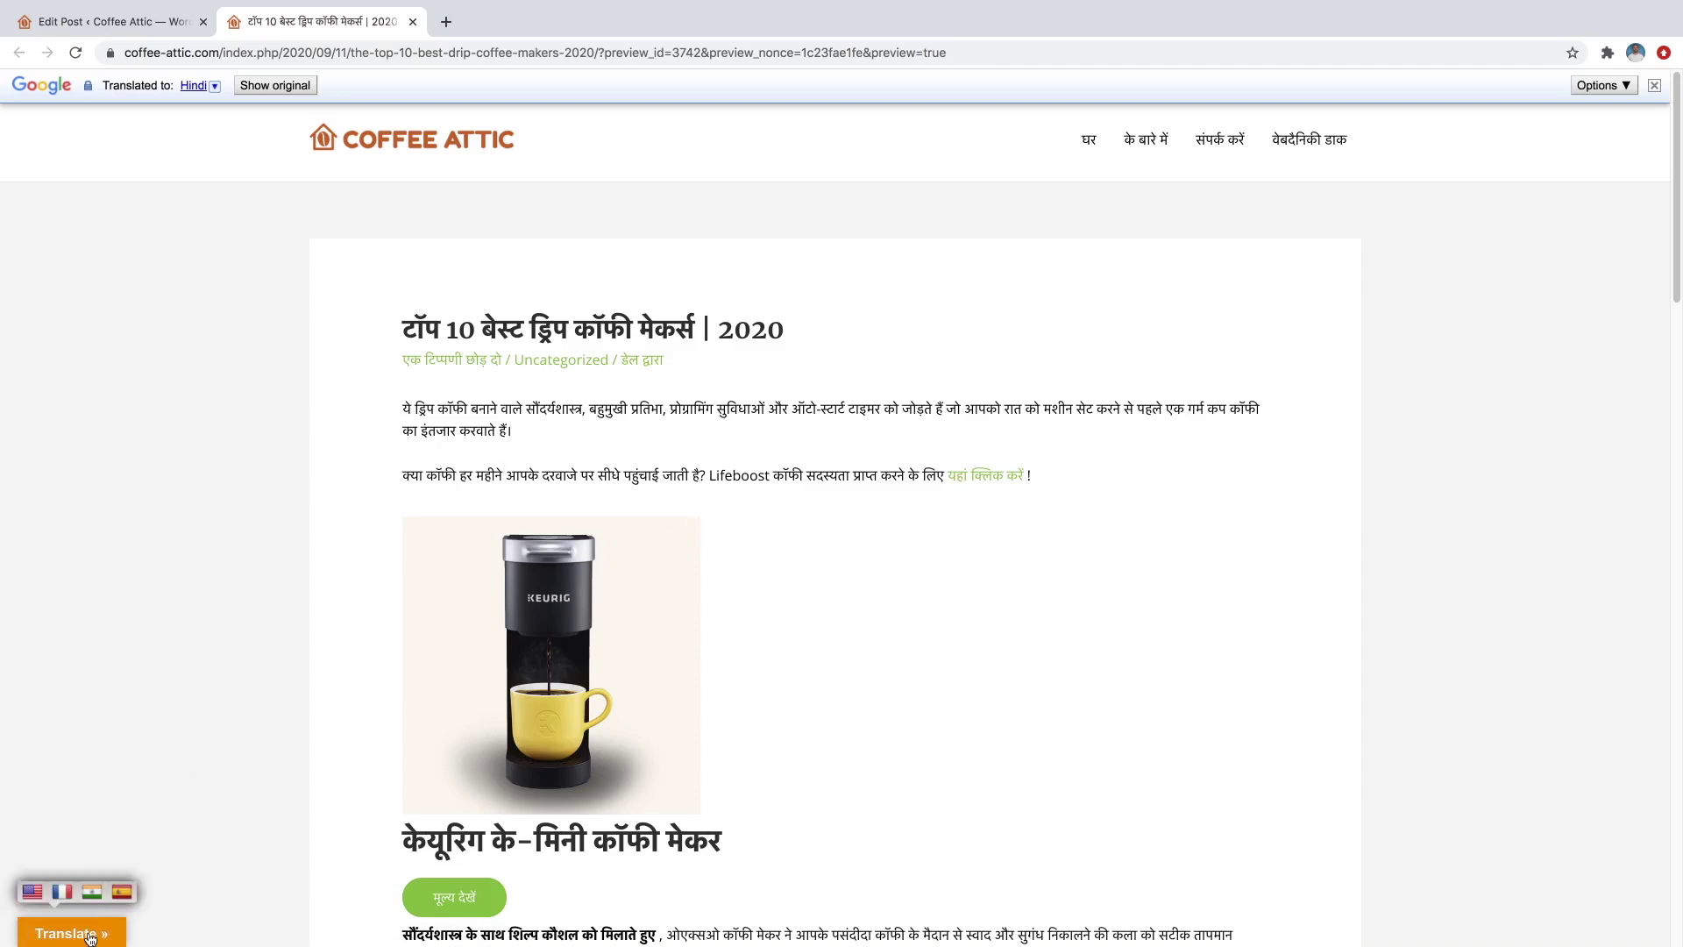
left_click(121, 891)
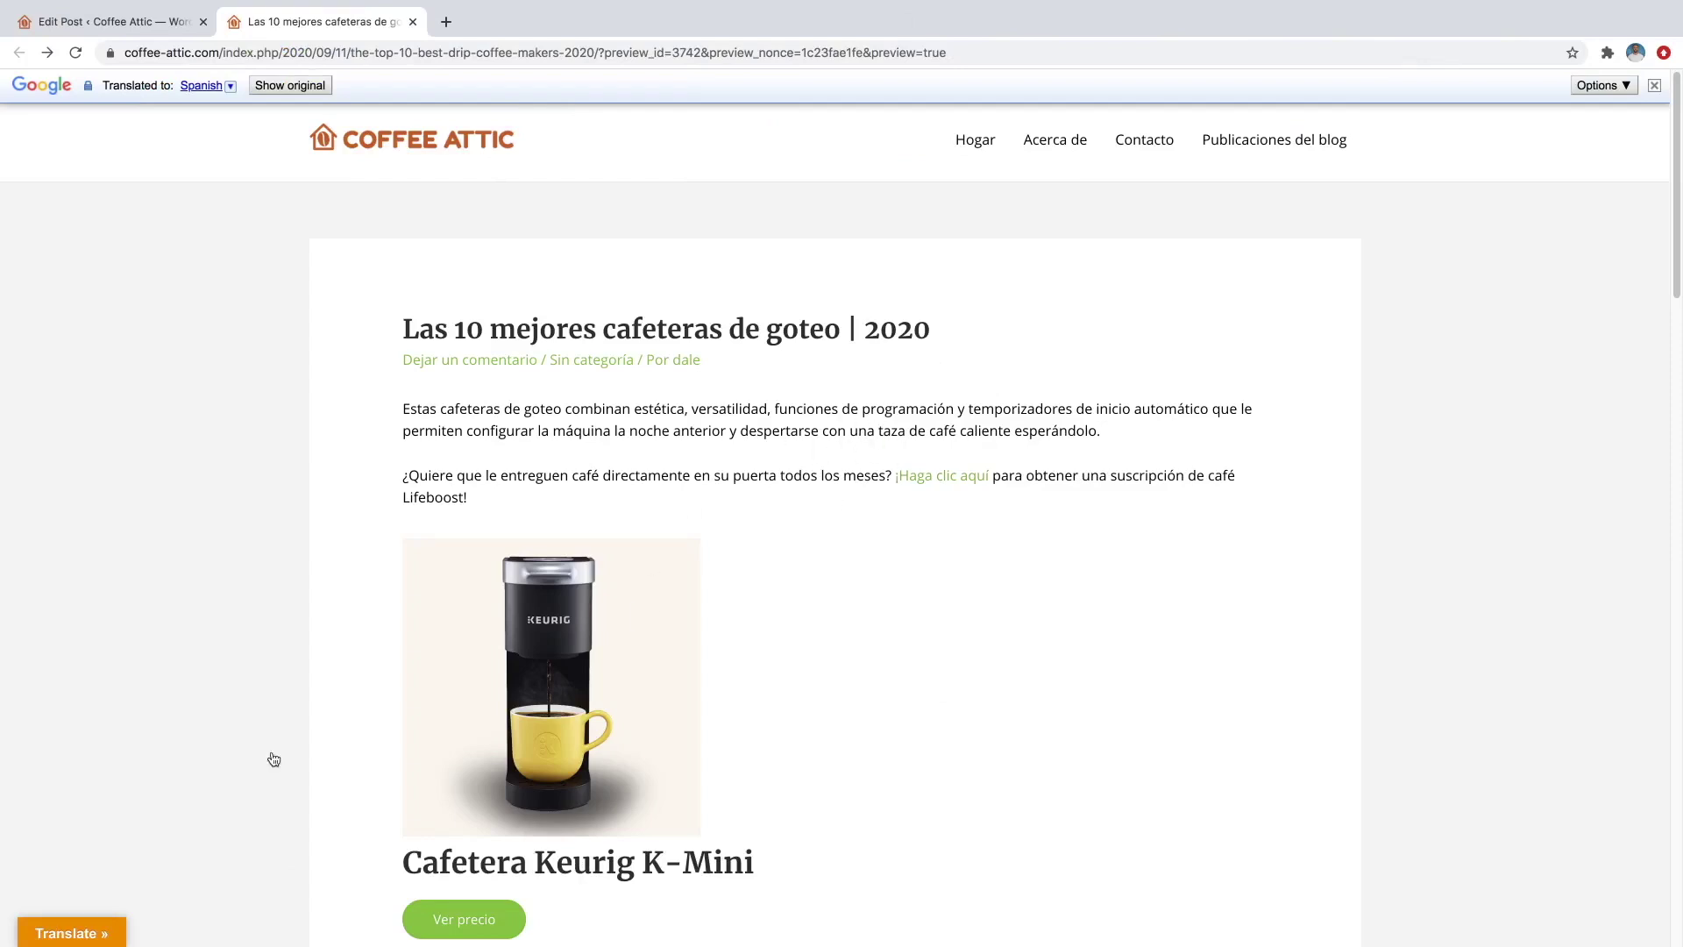
left_click(457, 146)
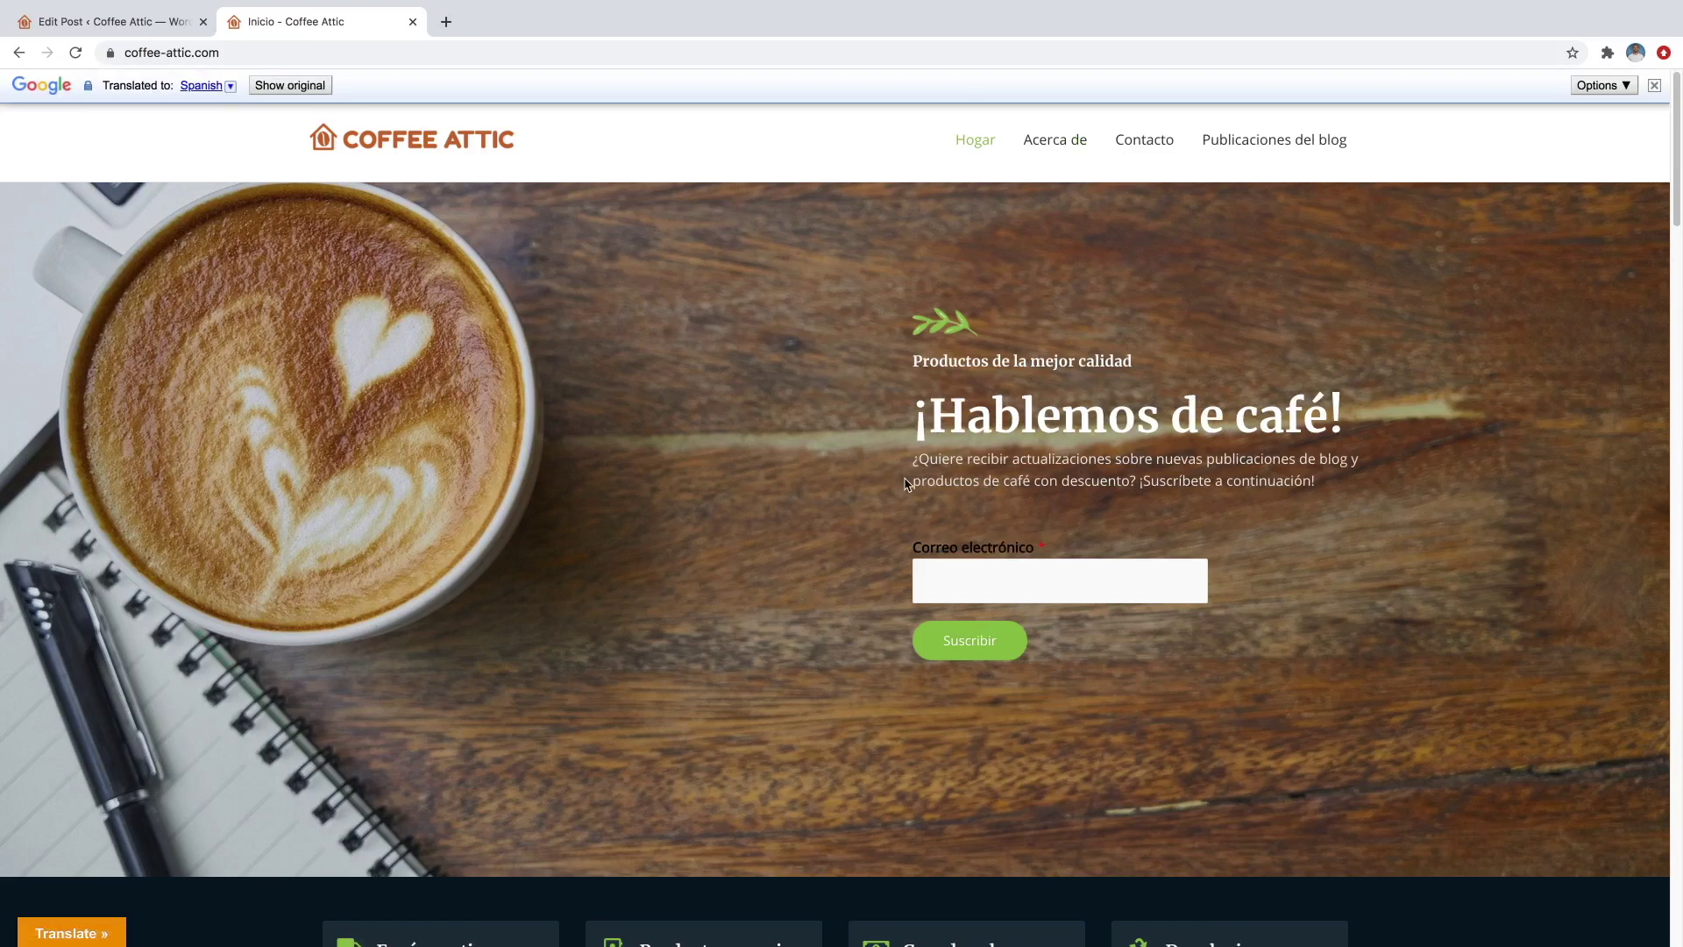
scroll(806, 482, "down", 7)
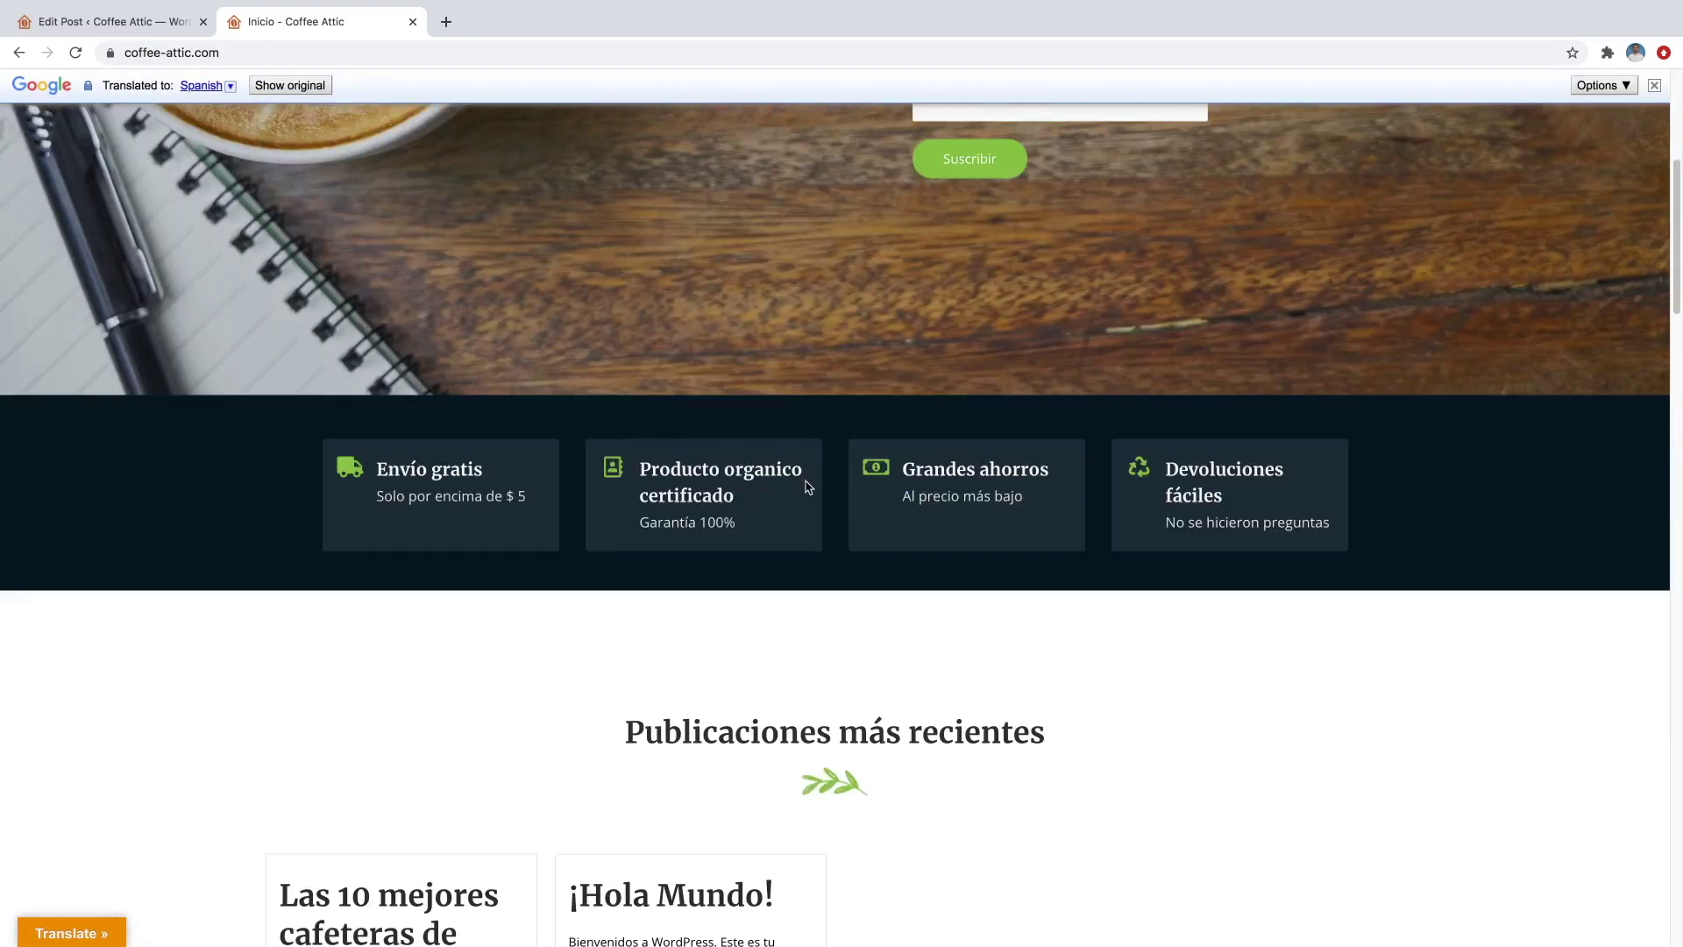
scroll(805, 487, "down", 10)
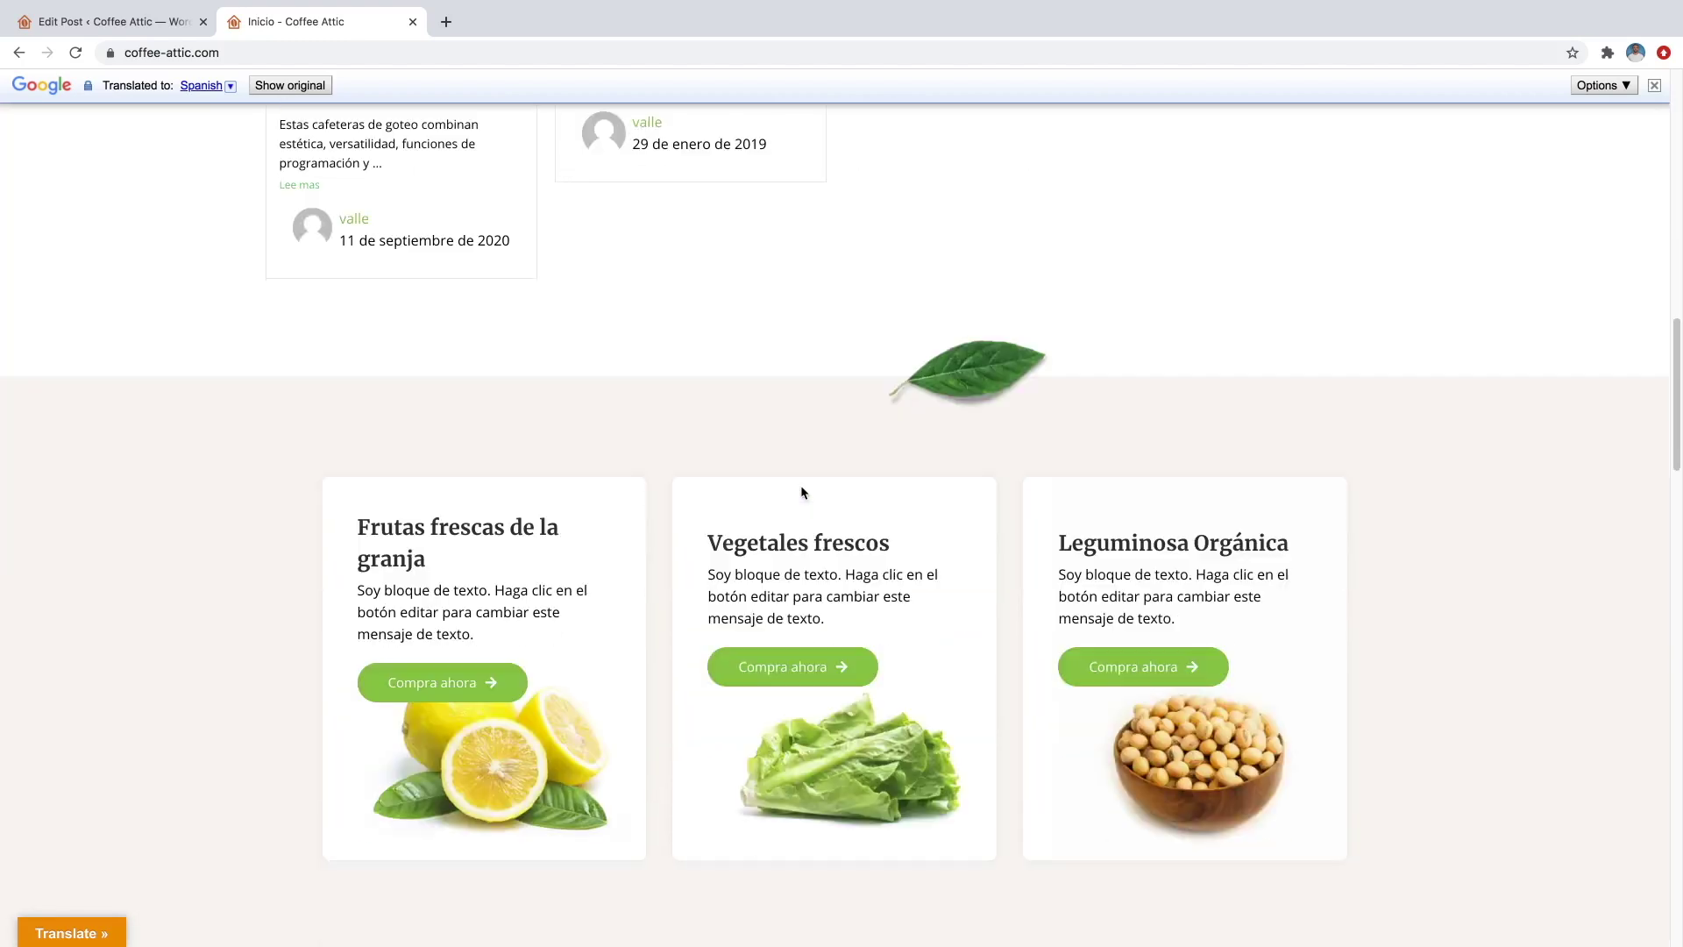
scroll(801, 486, "down", 6)
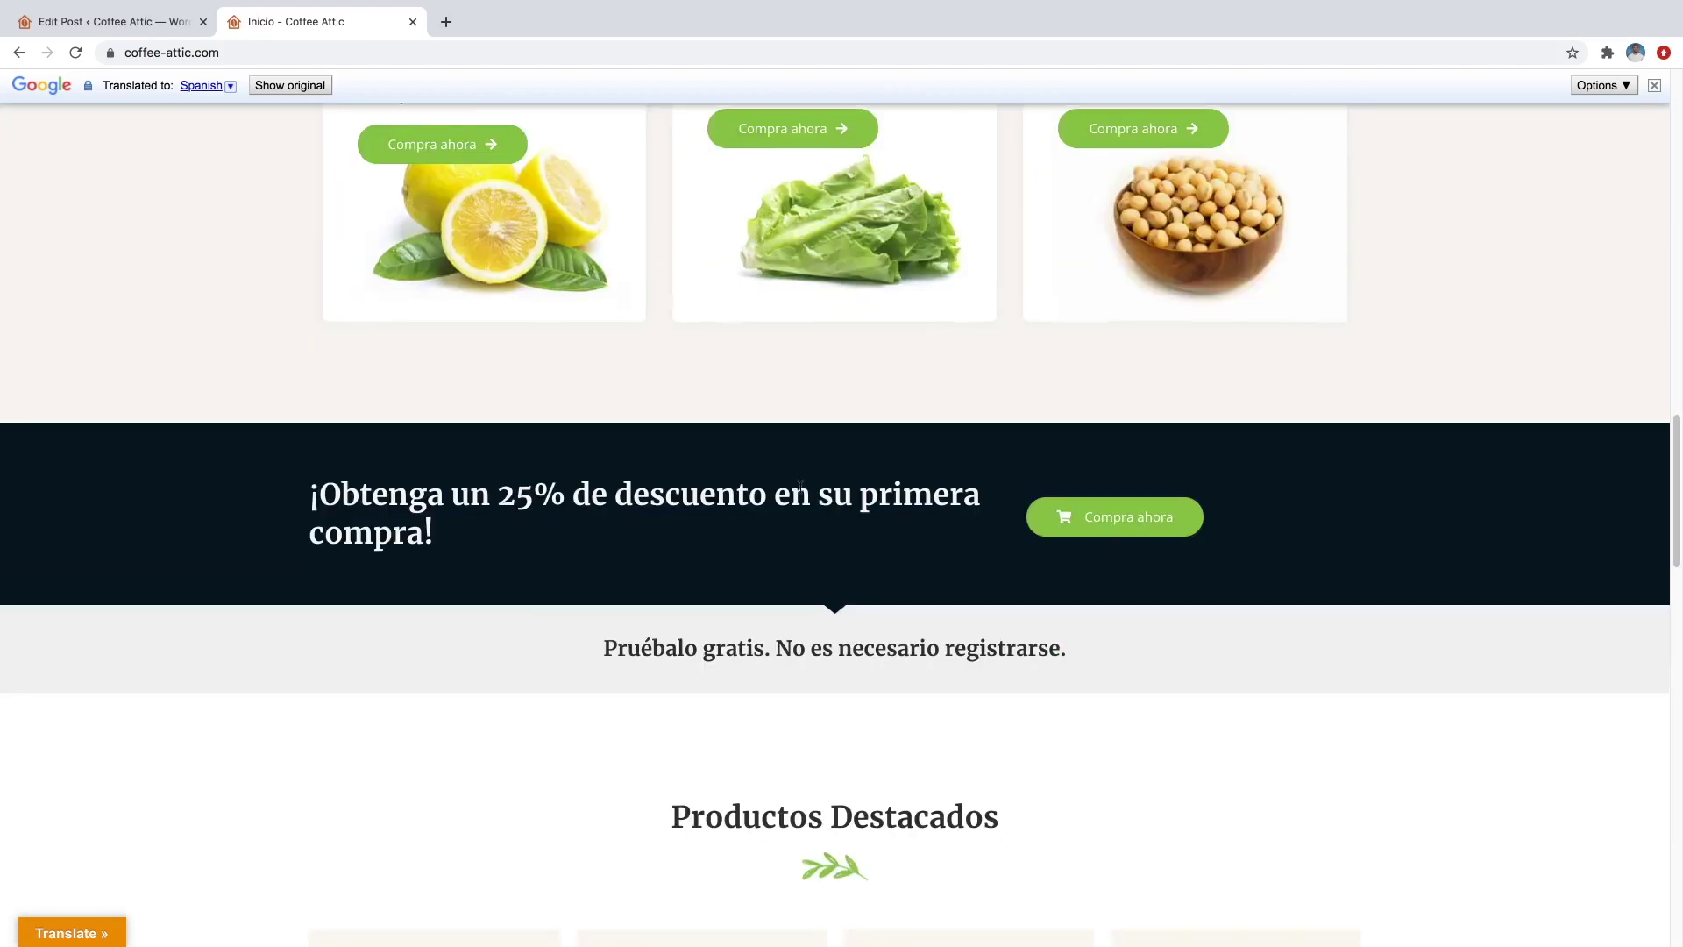
scroll(800, 486, "down", 2)
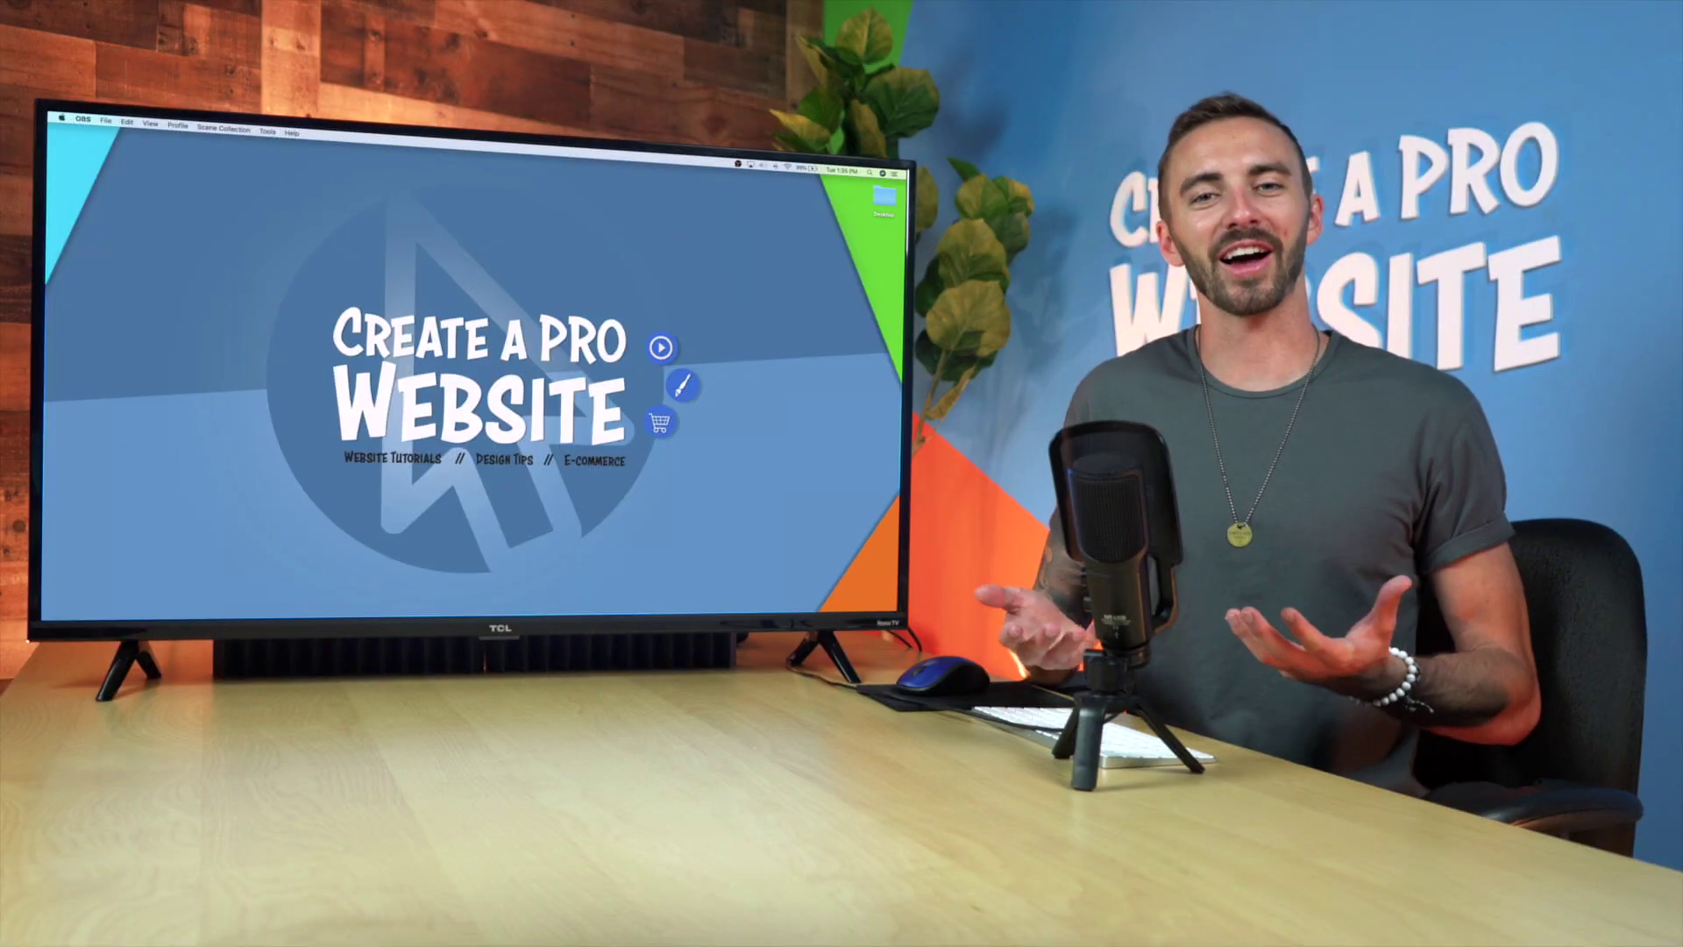